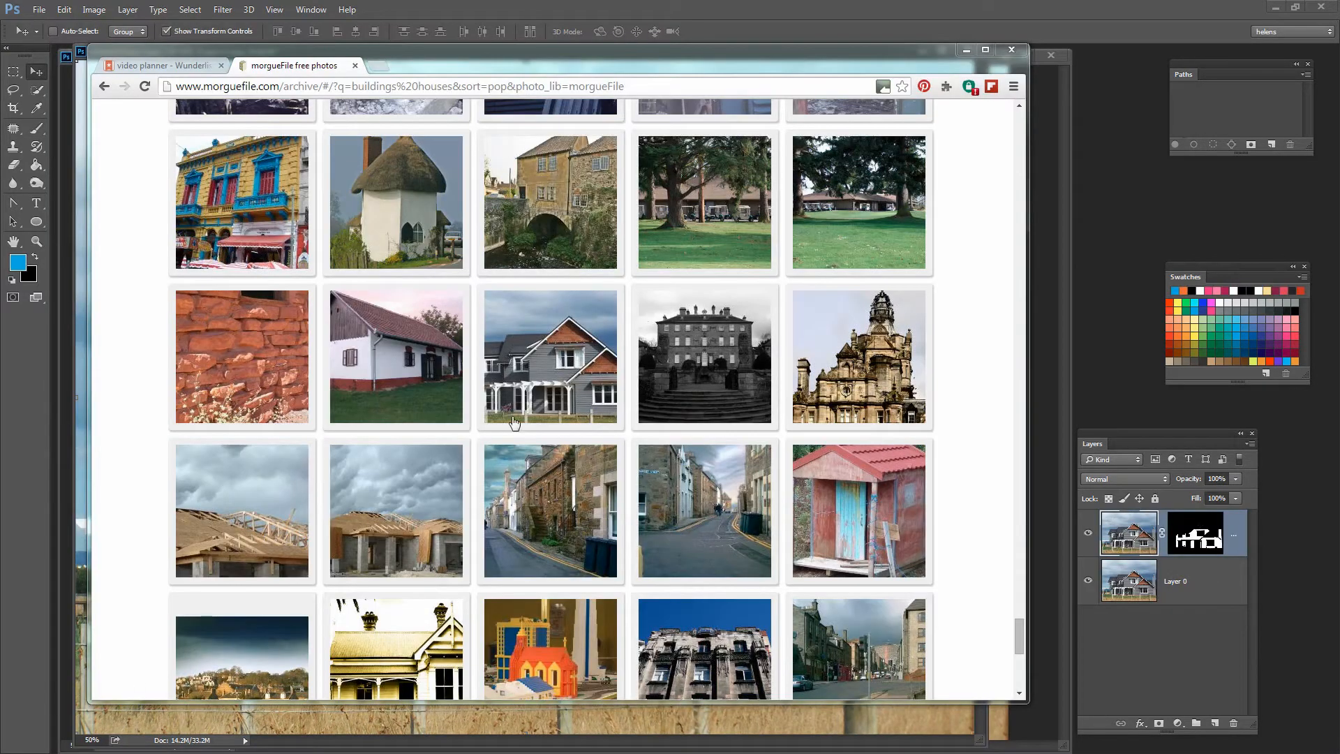
- Open the details of the grey farmhouse photo in the morgueFile image results
{"action": "mouse_move", "coordinate": [530, 404]}
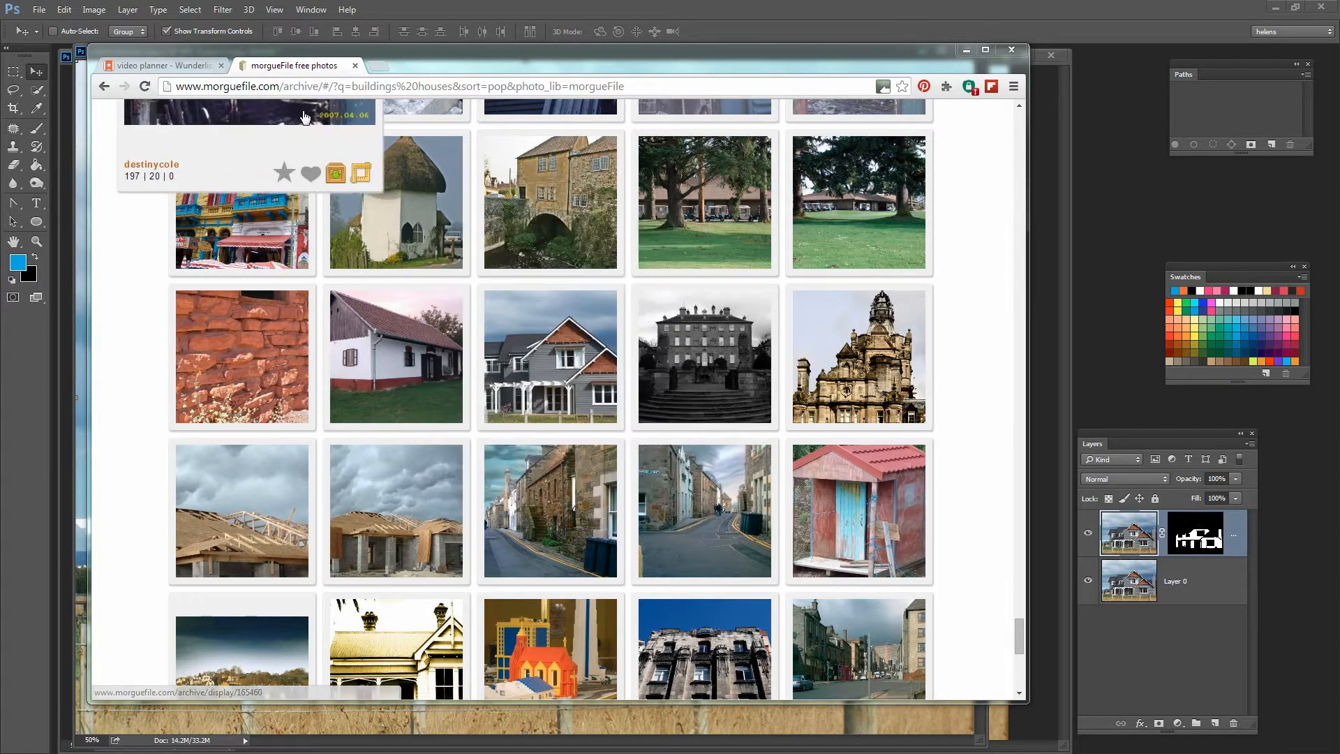
{"action": "mouse_move", "coordinate": [555, 386]}
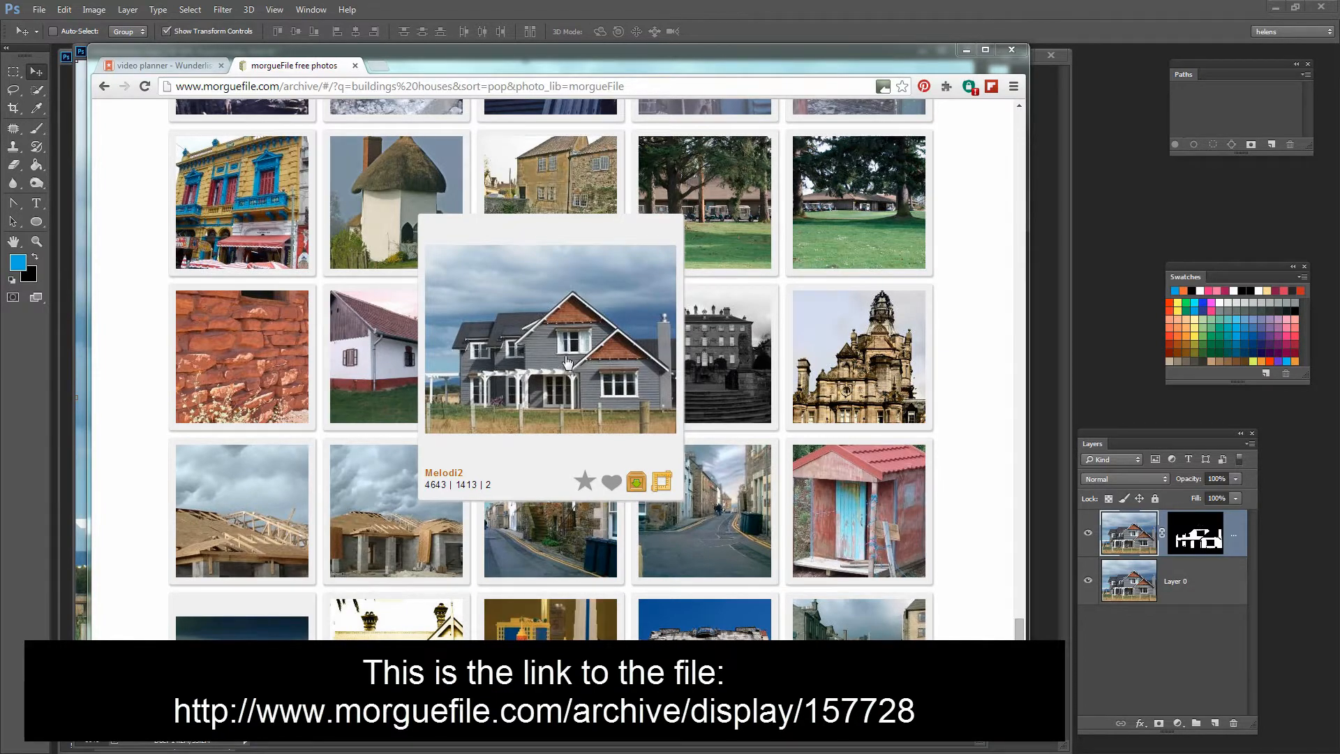
{"action": "left_click", "coordinate": [566, 355]}
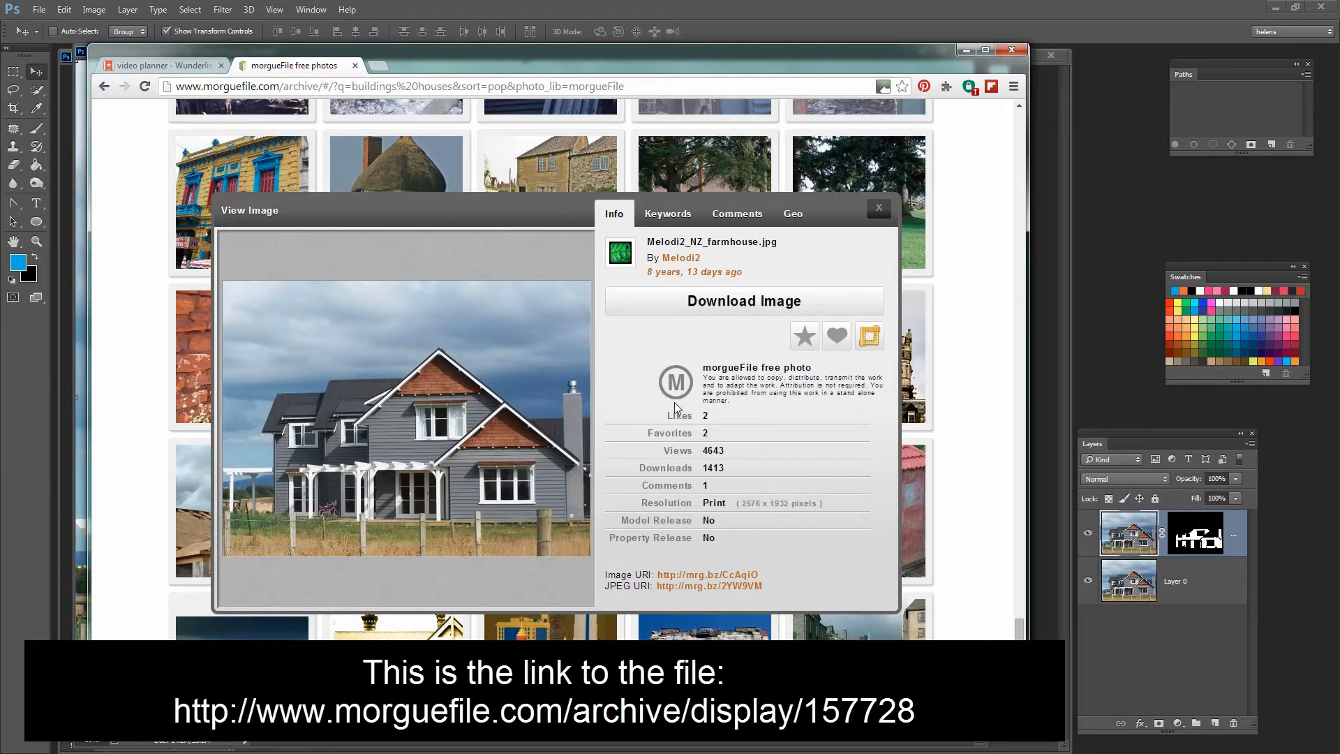
{"action": "mouse_move", "coordinate": [438, 407]}
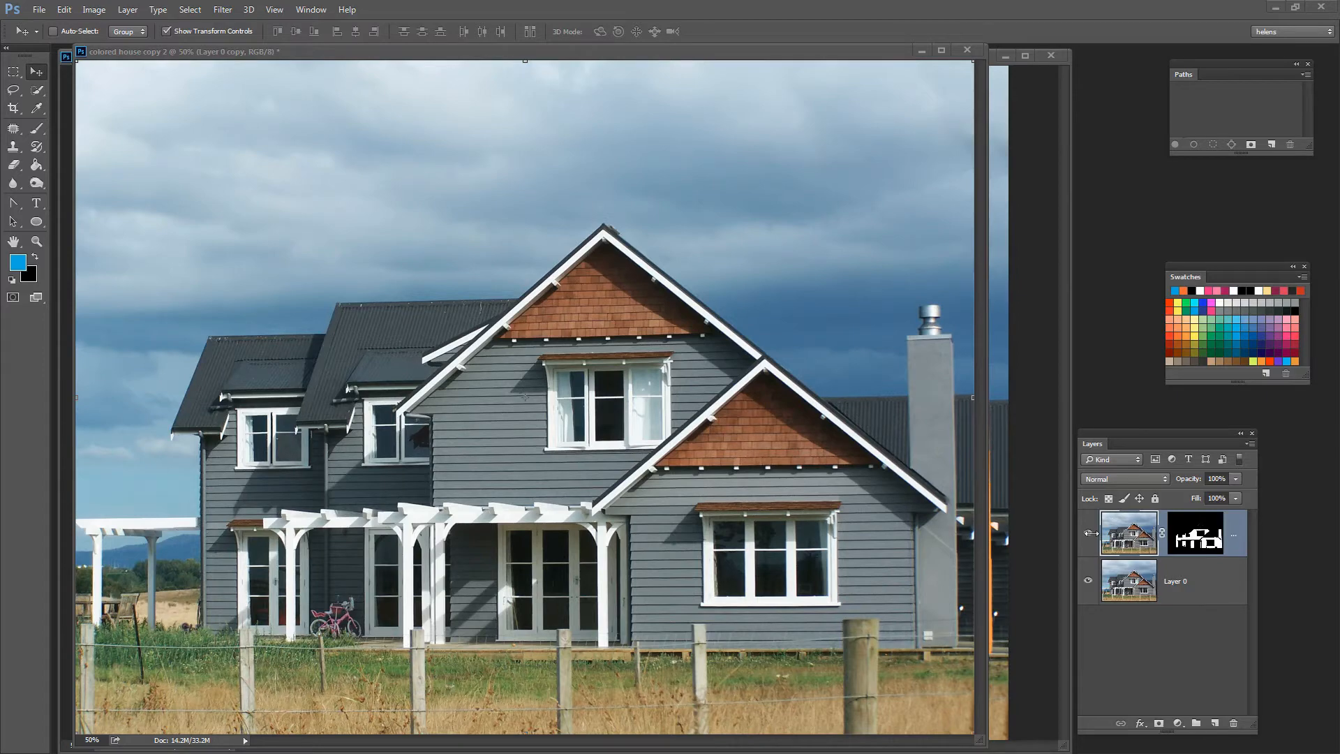
- Hide and reshow Layer 0 to inspect the masked siding, and delete the masked layer copy above it
{"action": "left_click", "coordinate": [1088, 581]}
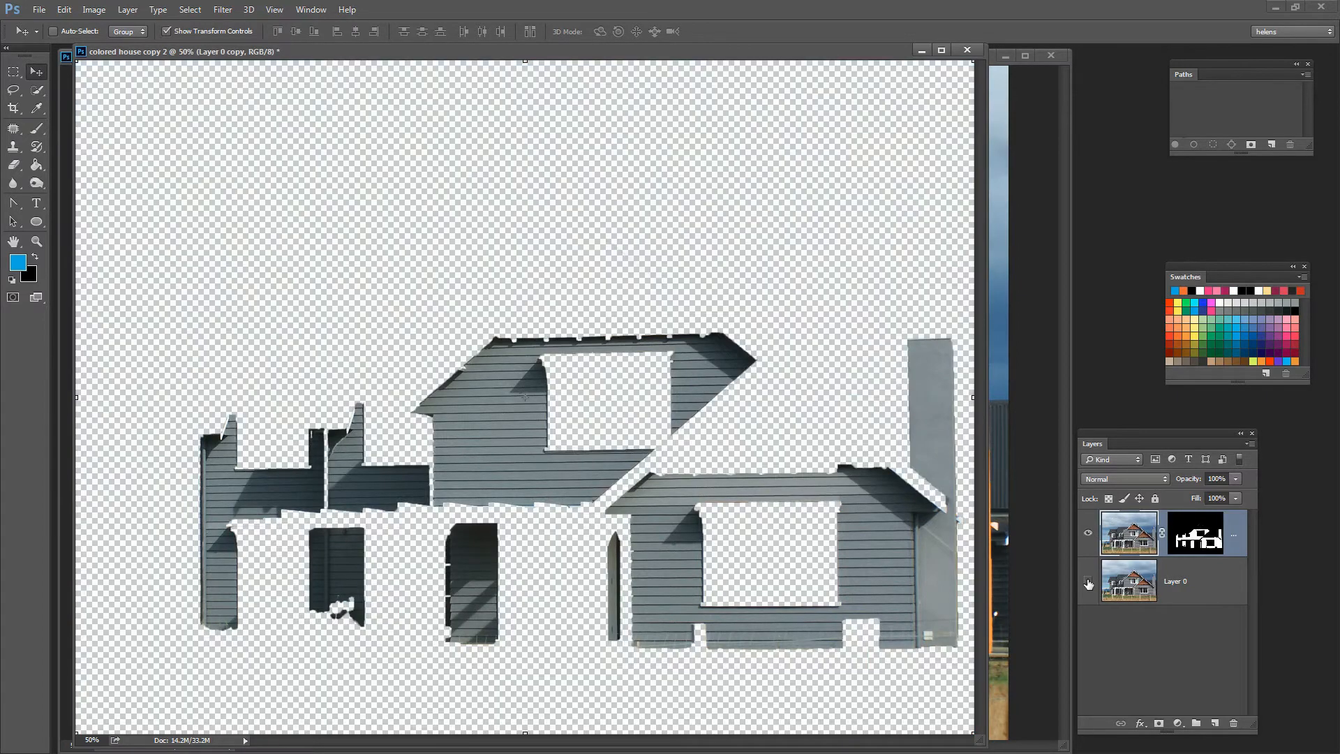
{"action": "left_click", "coordinate": [1087, 582]}
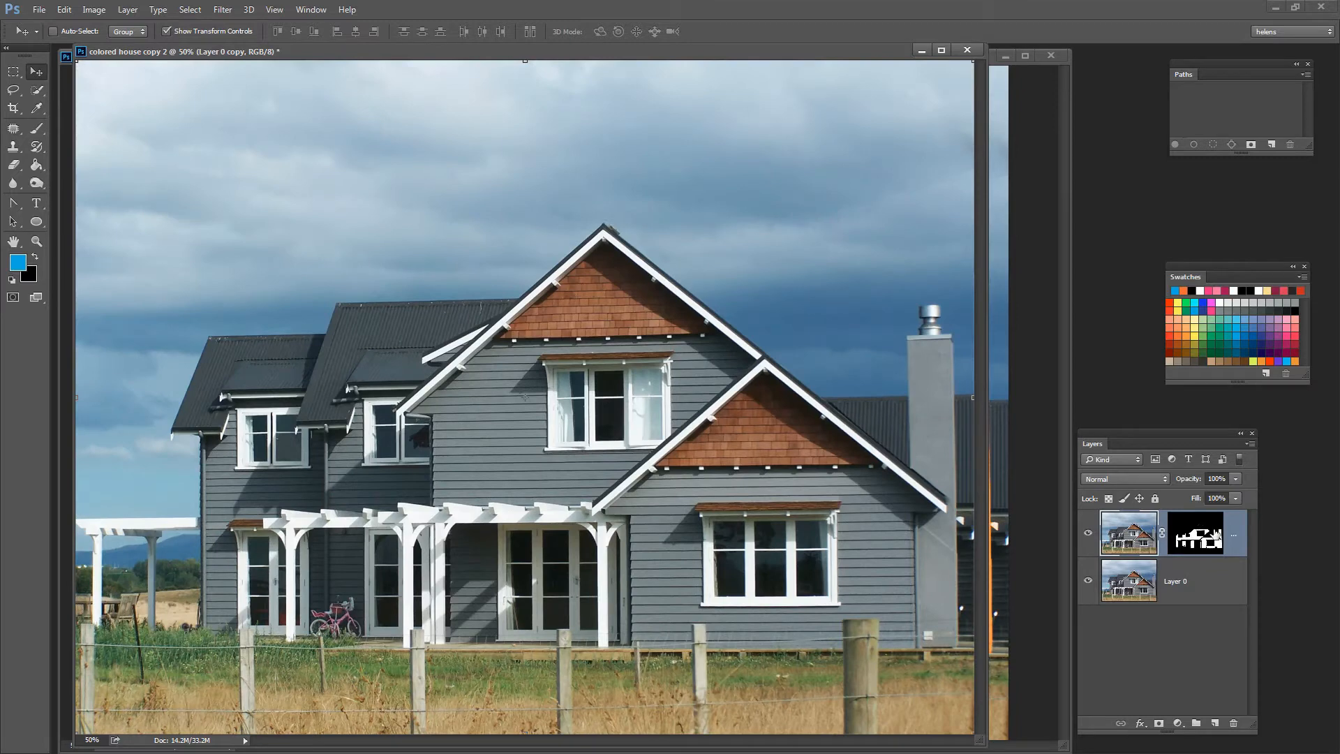
{"action": "left_click_drag", "start_coordinate": [1234, 536], "coordinate": [1234, 723]}
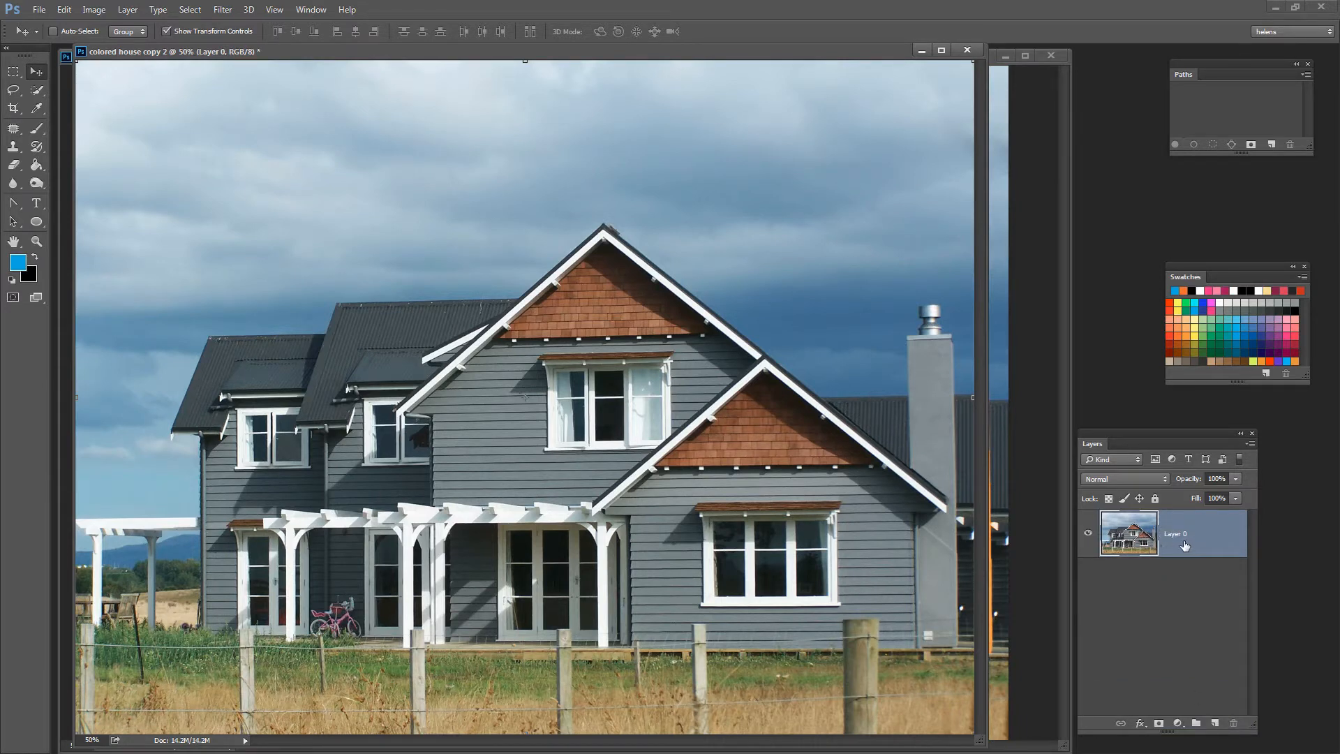
- Convert Layer 0 into a locked Background layer and turn it back into a regular layer named Layer 0
{"action": "left_click", "coordinate": [128, 9]}
{"action": "mouse_move", "coordinate": [134, 25]}
{"action": "left_click", "coordinate": [333, 39]}
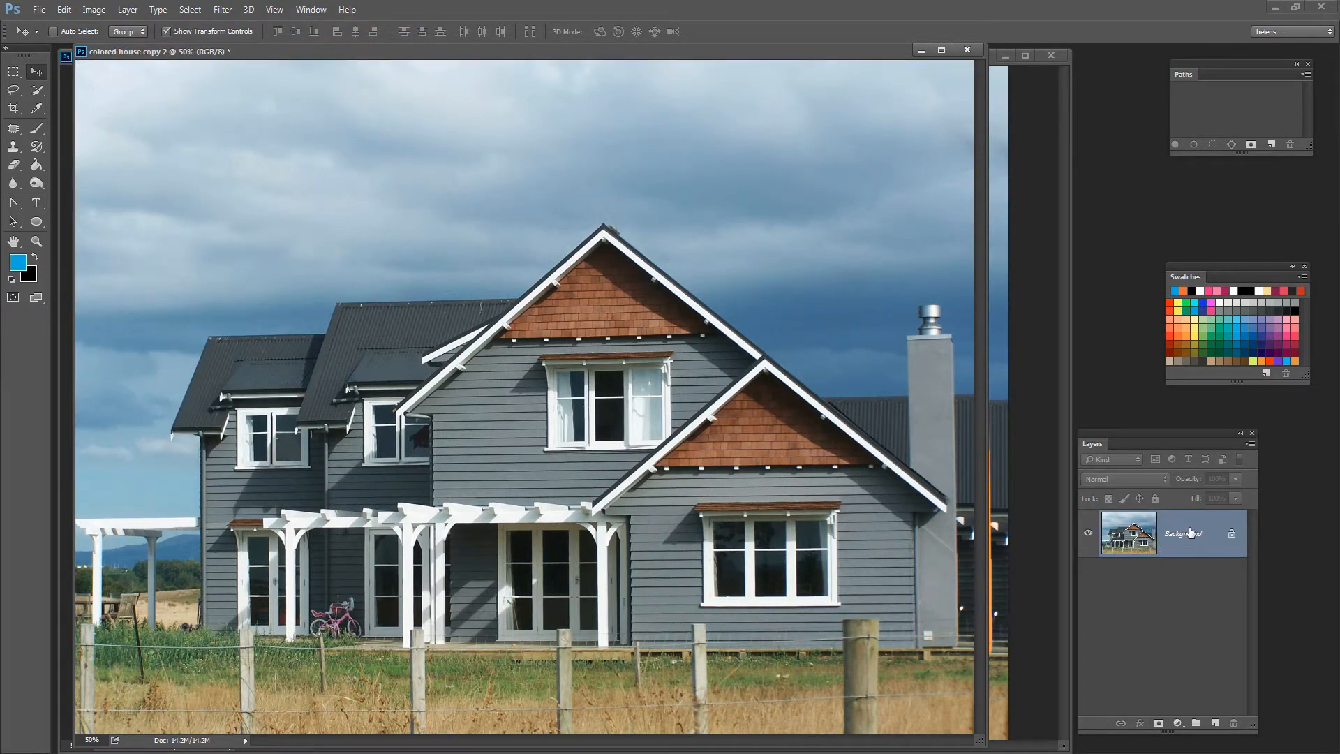
{"action": "double_click", "coordinate": [1193, 531]}
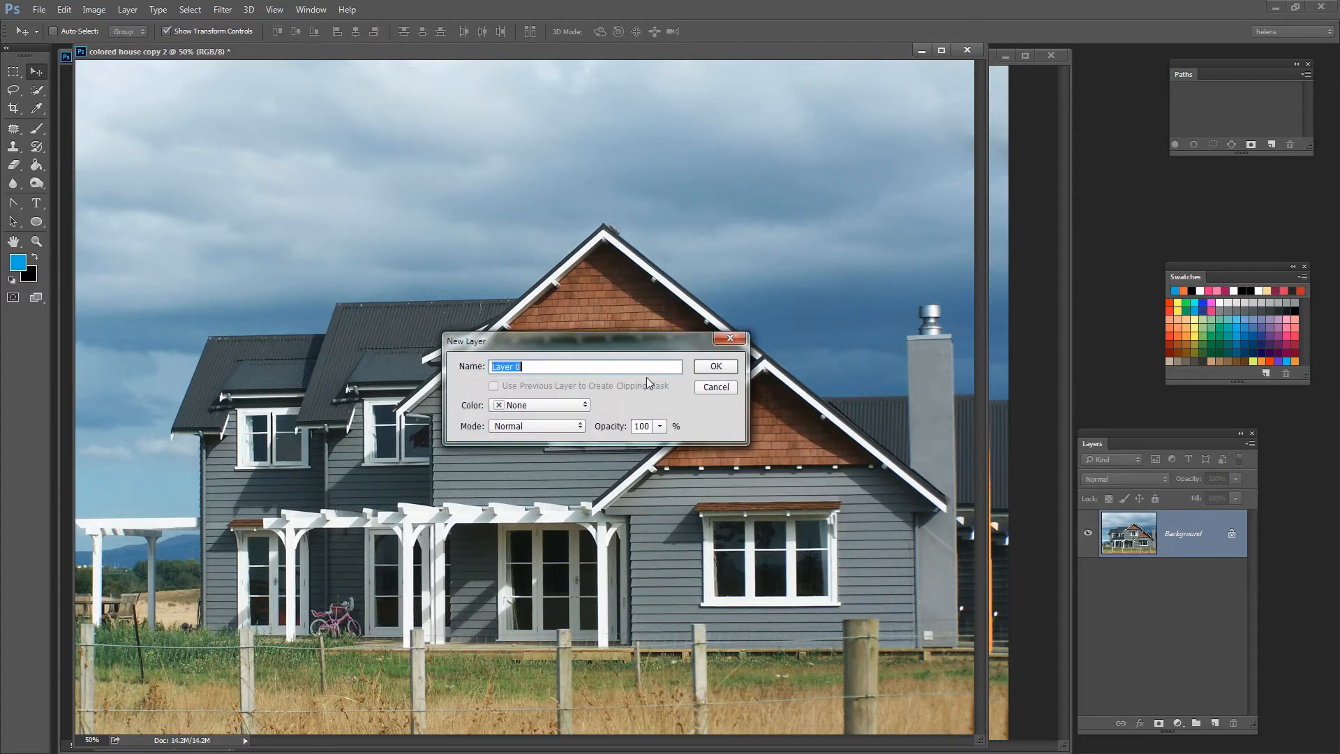
{"action": "left_click", "coordinate": [699, 370]}
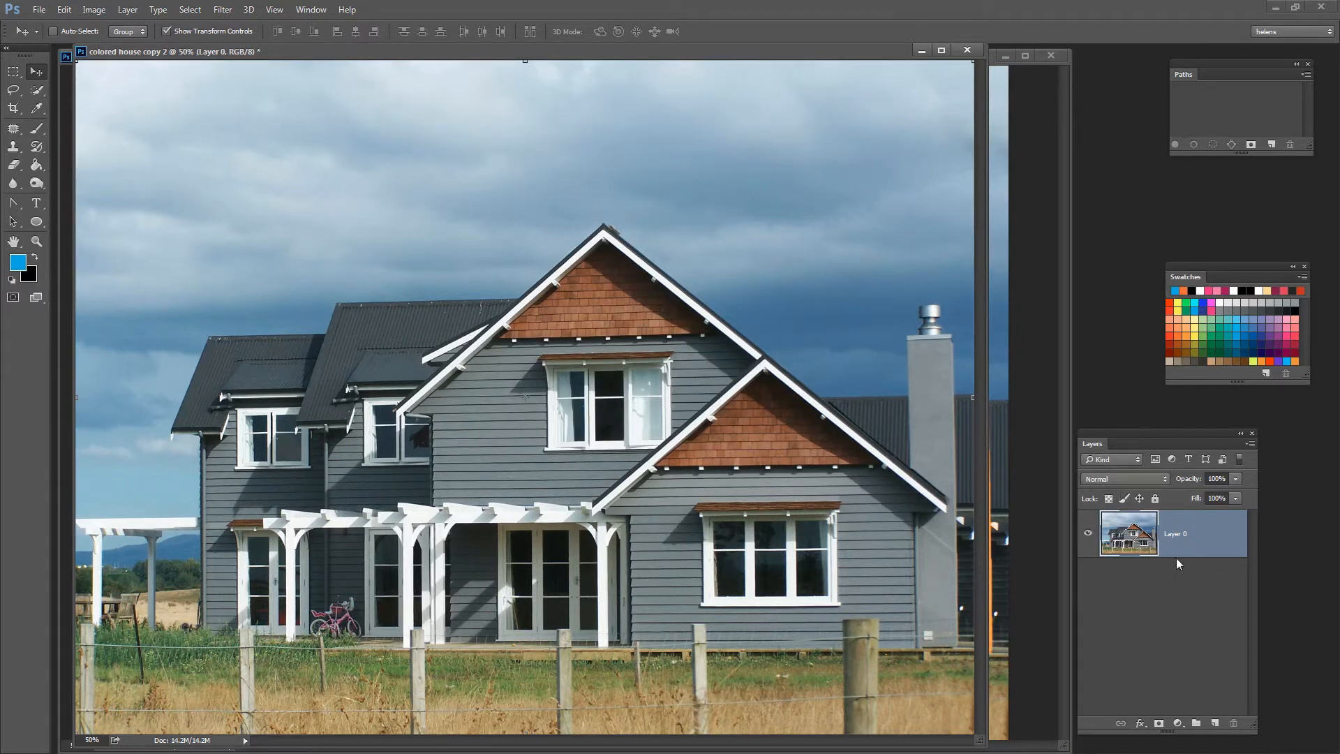
- Minimize the other open image window and duplicate Layer 0 of the house image
{"action": "left_click", "coordinate": [1004, 56]}
{"action": "left_click_drag", "start_coordinate": [409, 54], "coordinate": [404, 57]}
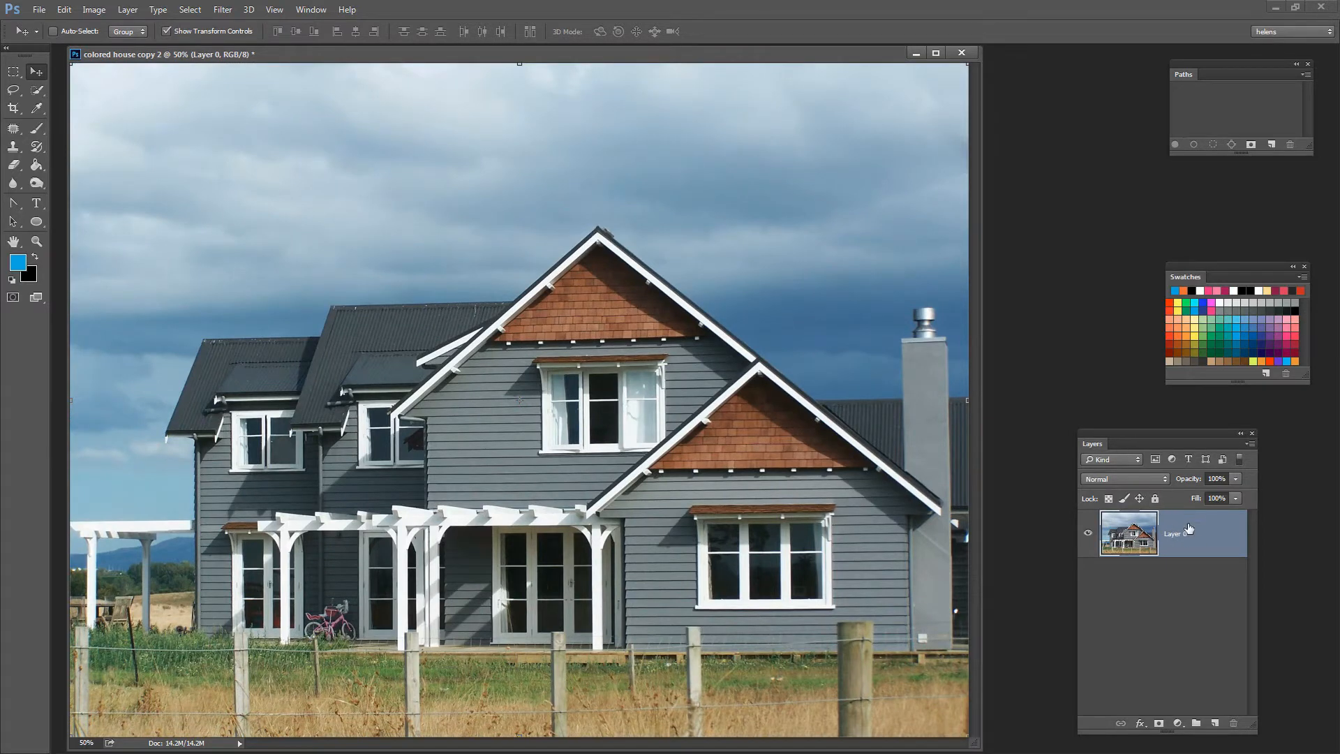
{"action": "right_click", "coordinate": [1189, 528]}
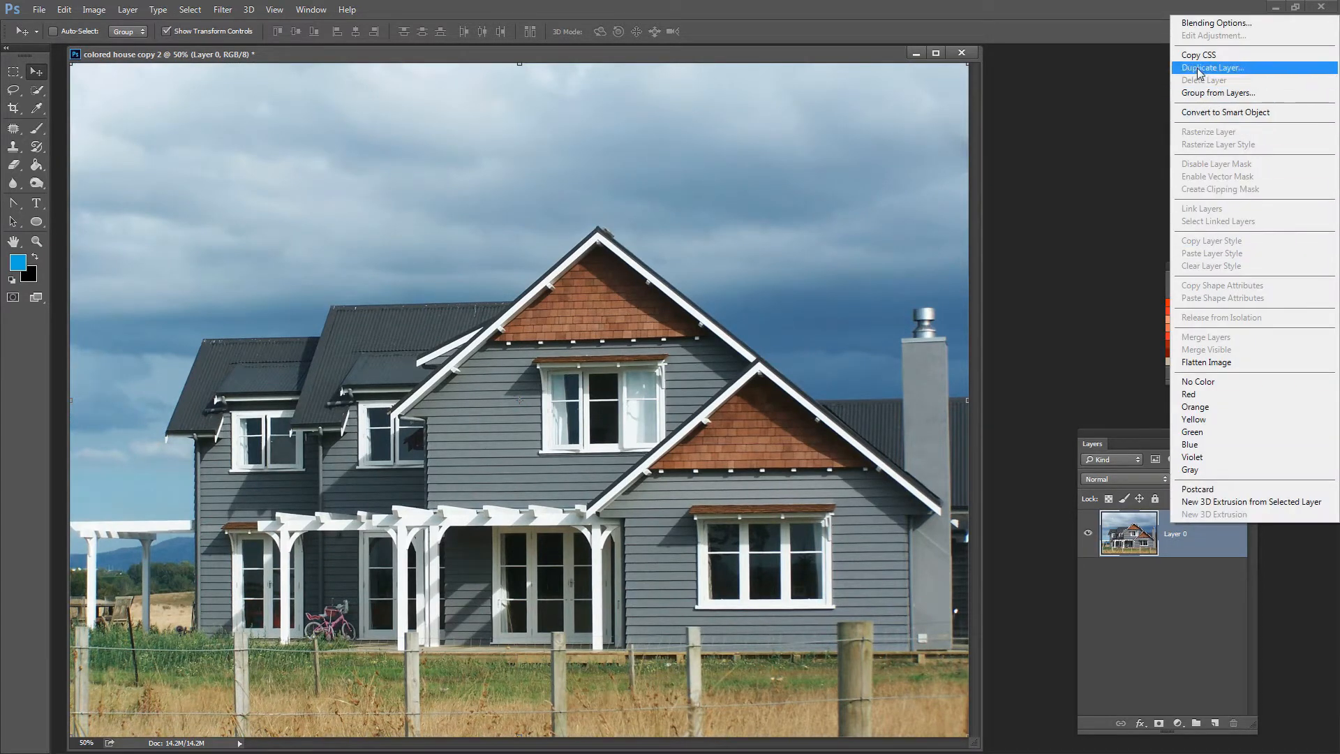
{"action": "left_click", "coordinate": [1211, 570]}
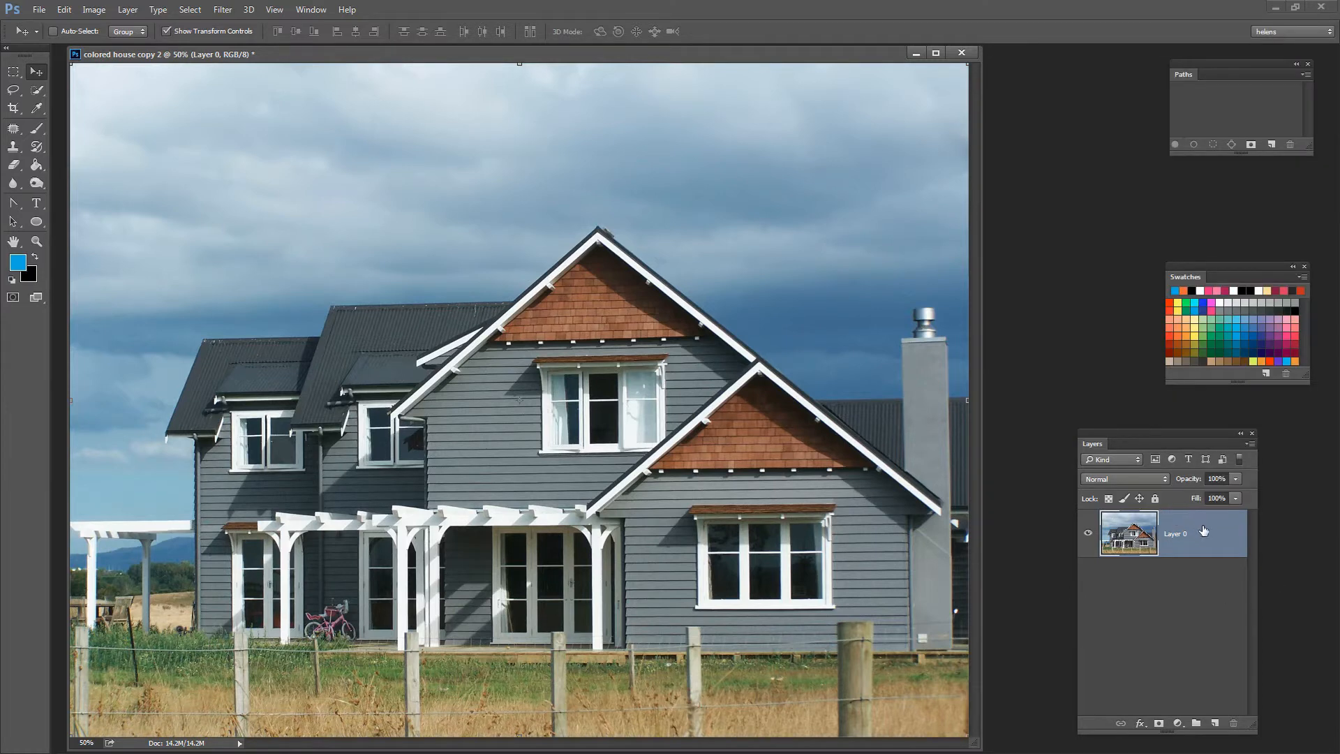
{"action": "left_click_drag", "start_coordinate": [1202, 530], "coordinate": [1214, 724]}
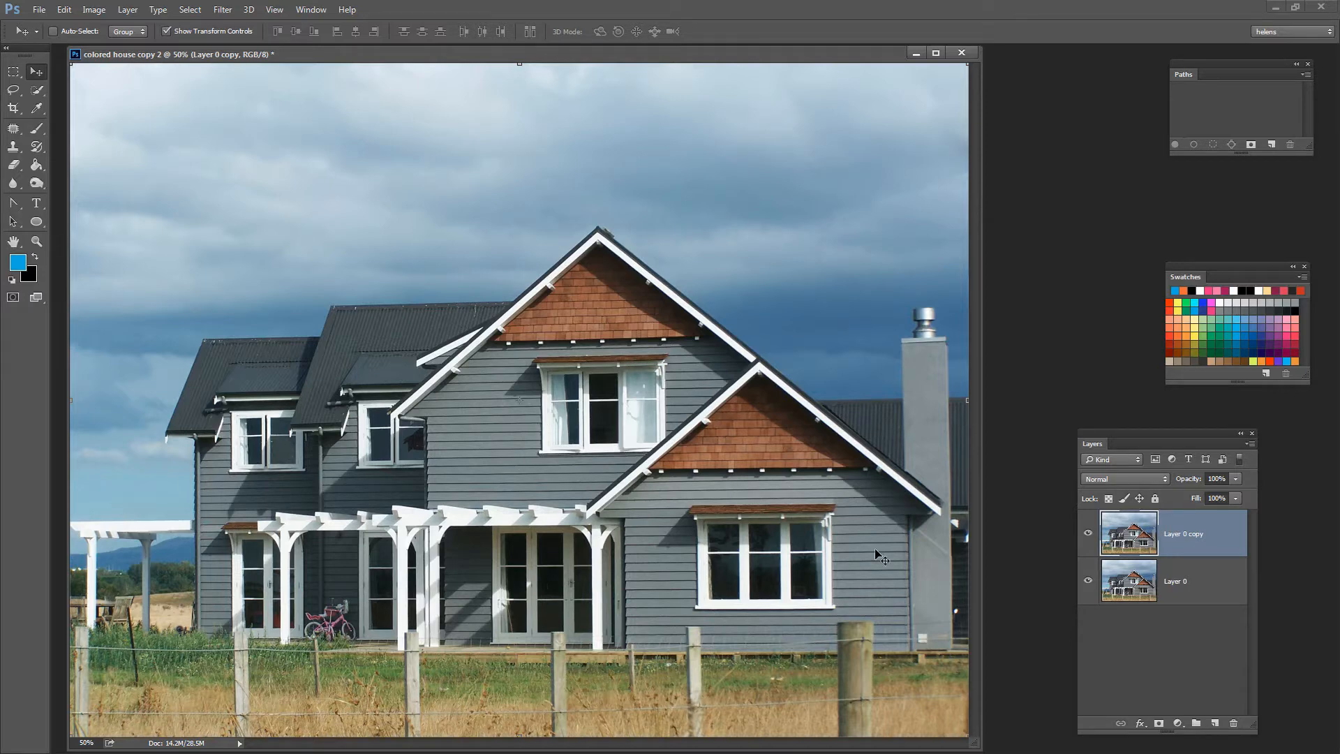
- Start a Color Range selection on the duplicated layer with Sampled Colors, sampling the grey siding beside the upper window
{"action": "left_click_drag", "start_coordinate": [983, 586], "coordinate": [1020, 587]}
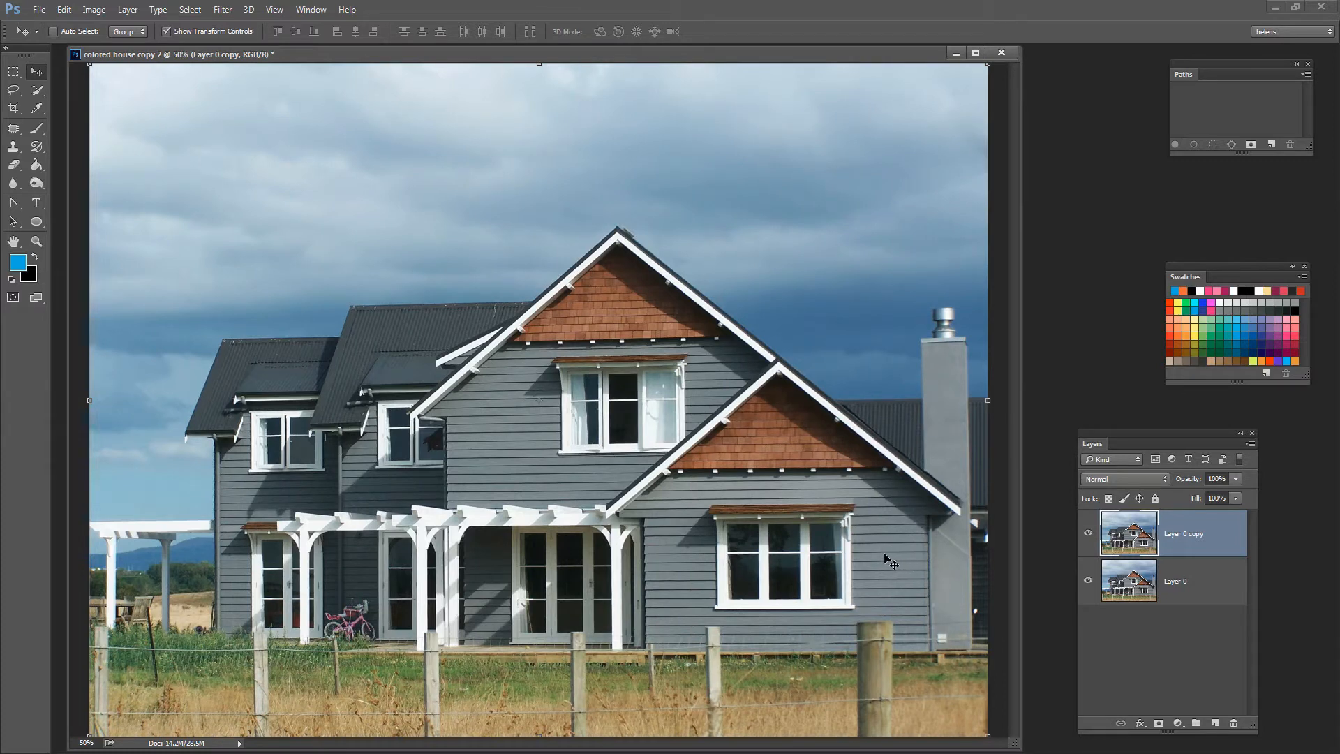
{"action": "left_click", "coordinate": [192, 13]}
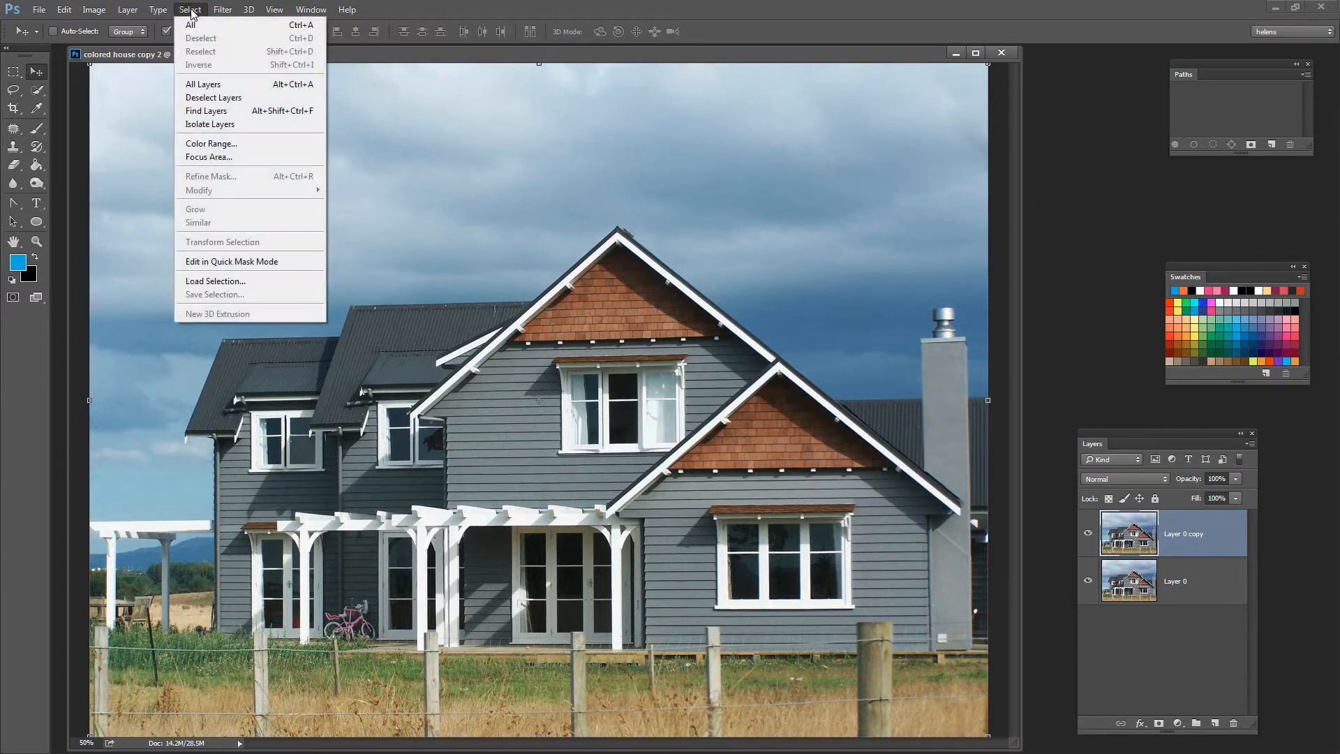
{"action": "left_click", "coordinate": [216, 144]}
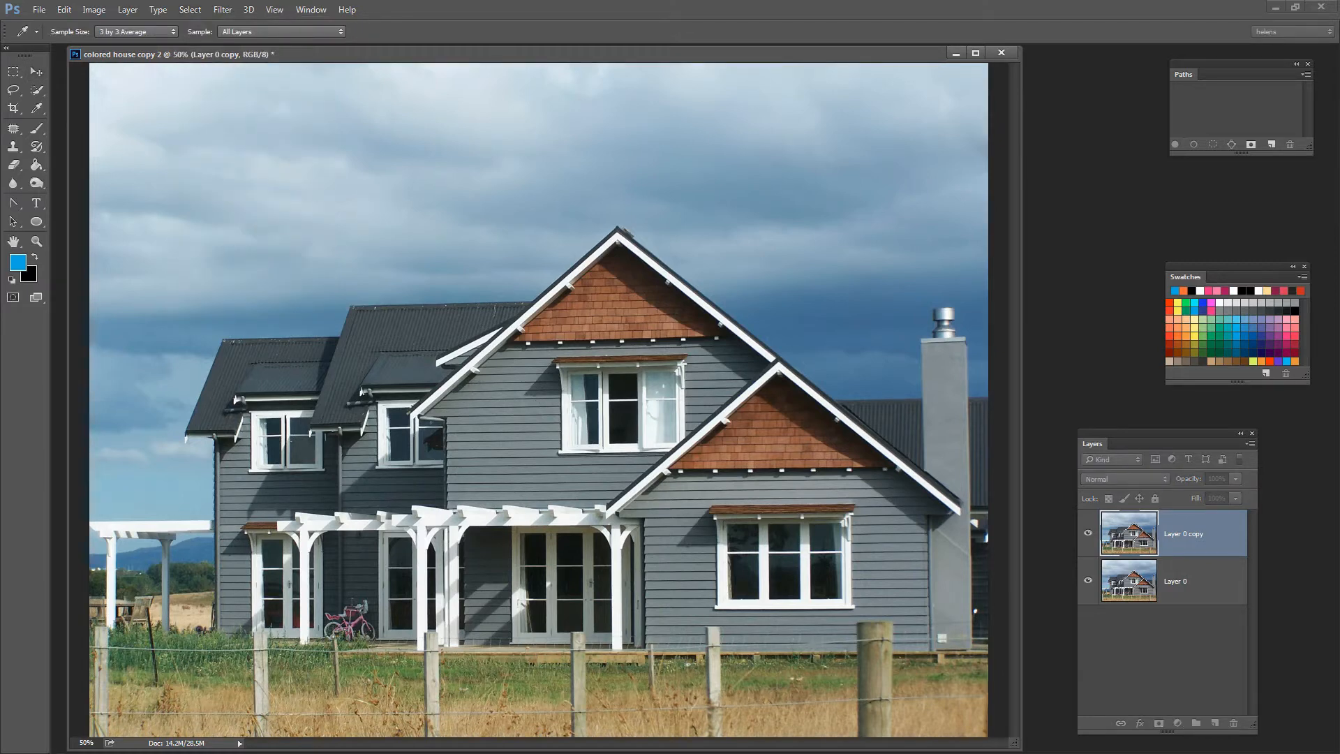
{"action": "left_click_drag", "start_coordinate": [482, 343], "coordinate": [914, 159]}
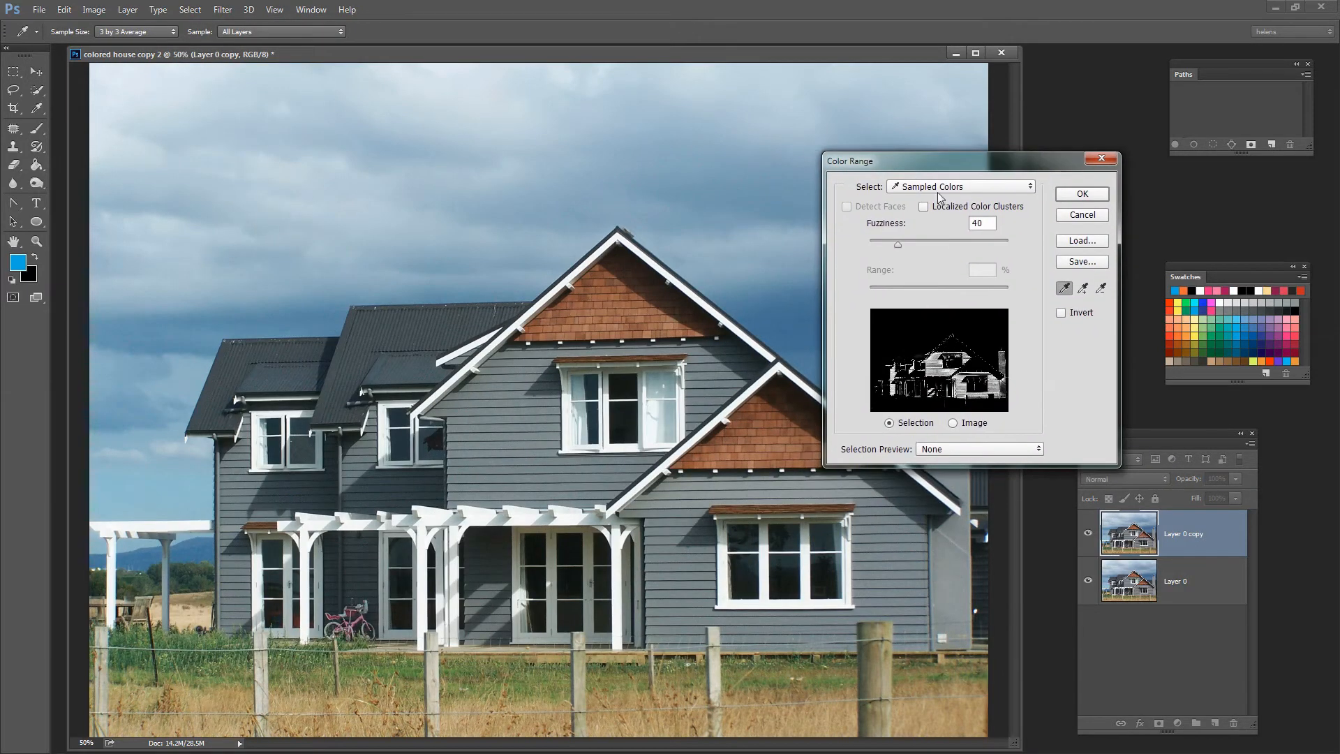
{"action": "left_click", "coordinate": [938, 186]}
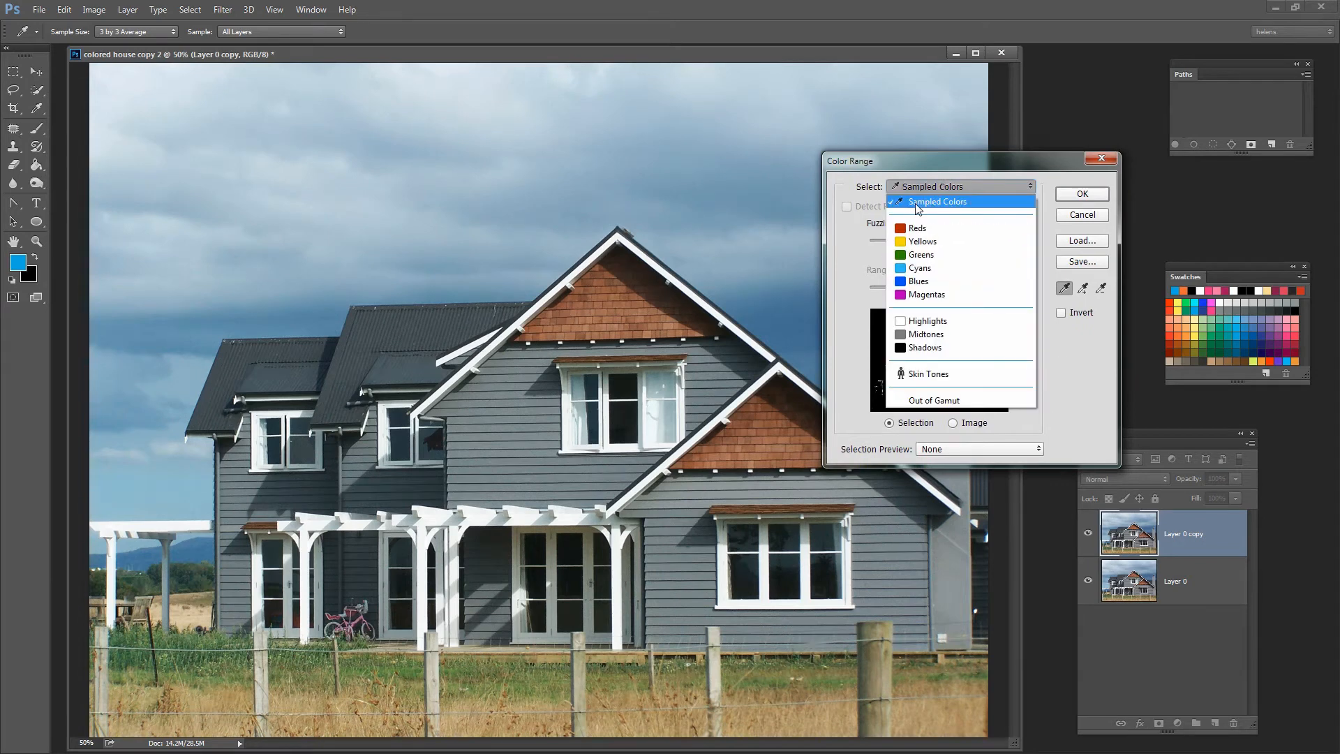
{"action": "left_click", "coordinate": [916, 208]}
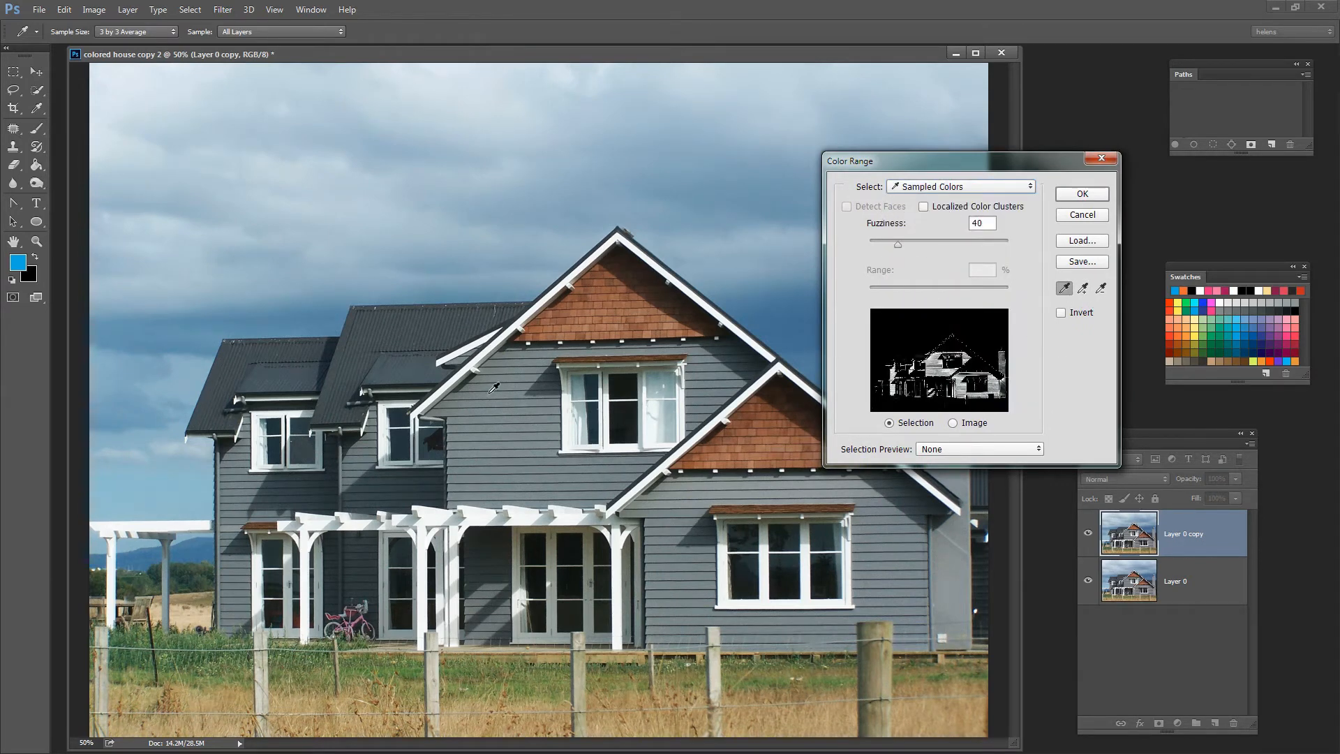
{"action": "left_click", "coordinate": [492, 429]}
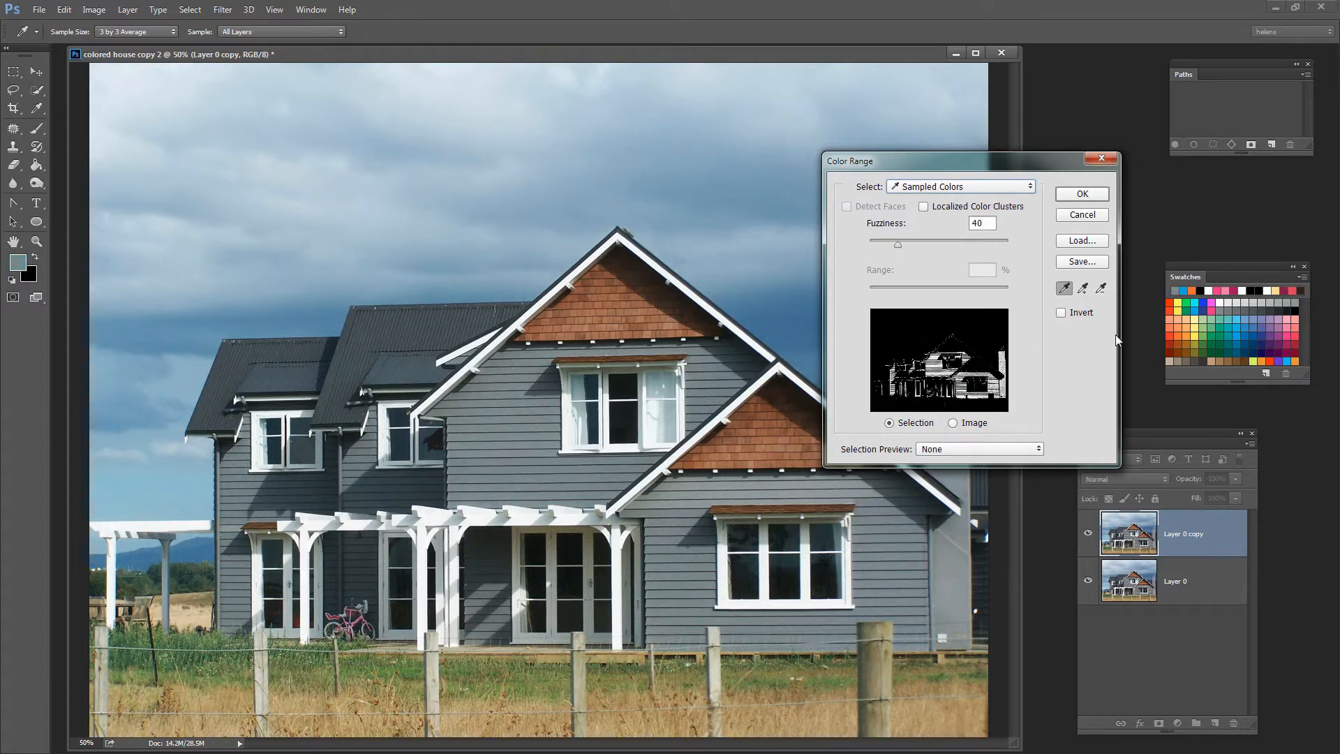
- Add further lit and shaded siding tones across the house and the chimney to the Color Range selection
{"action": "left_click", "coordinate": [1082, 289]}
{"action": "left_click", "coordinate": [880, 551]}
{"action": "left_click", "coordinate": [915, 488]}
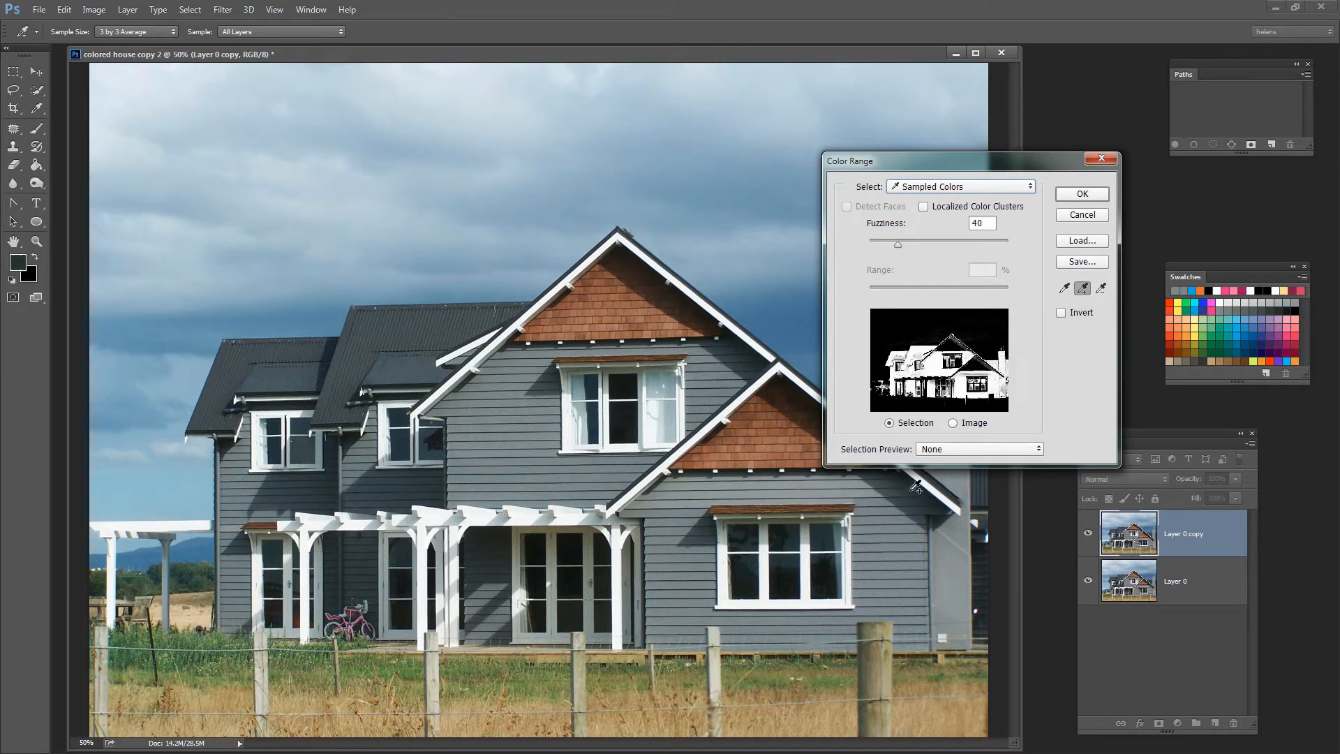
{"action": "left_click", "coordinate": [964, 577]}
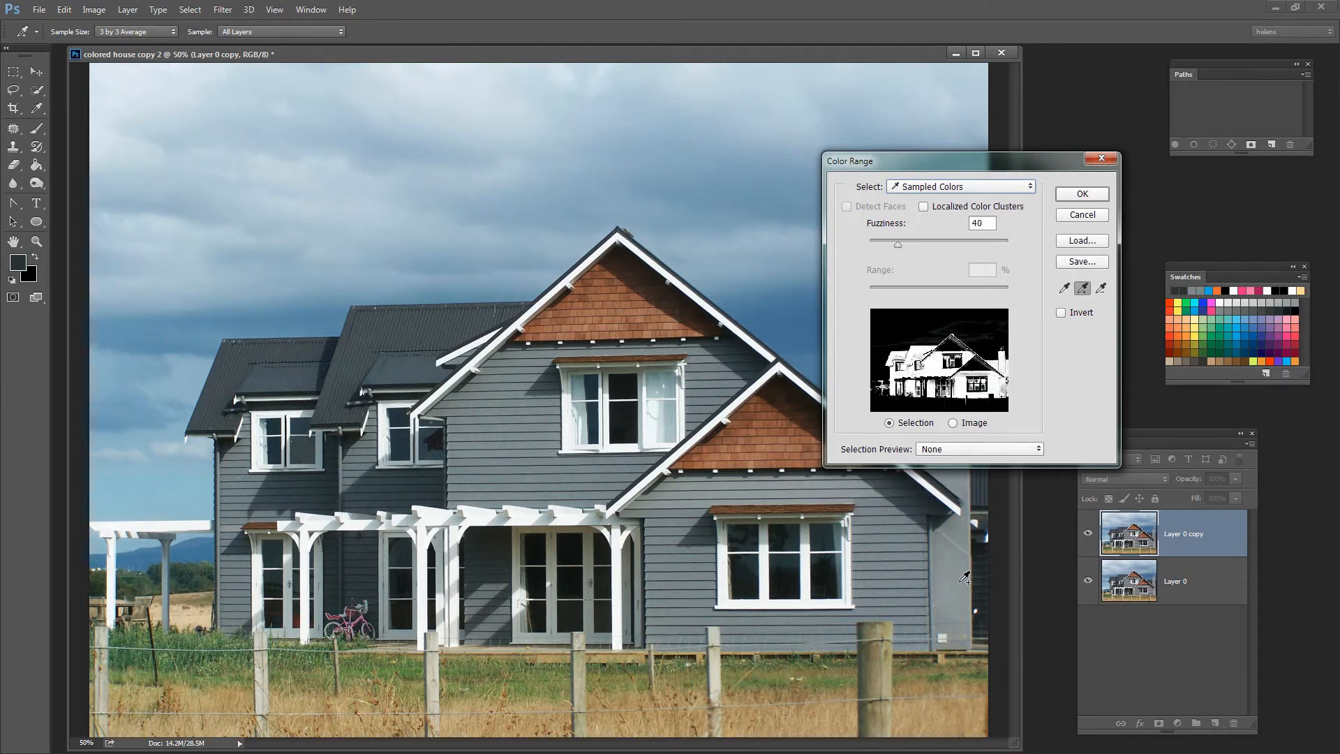
{"action": "left_click", "coordinate": [510, 436]}
{"action": "left_click", "coordinate": [515, 377]}
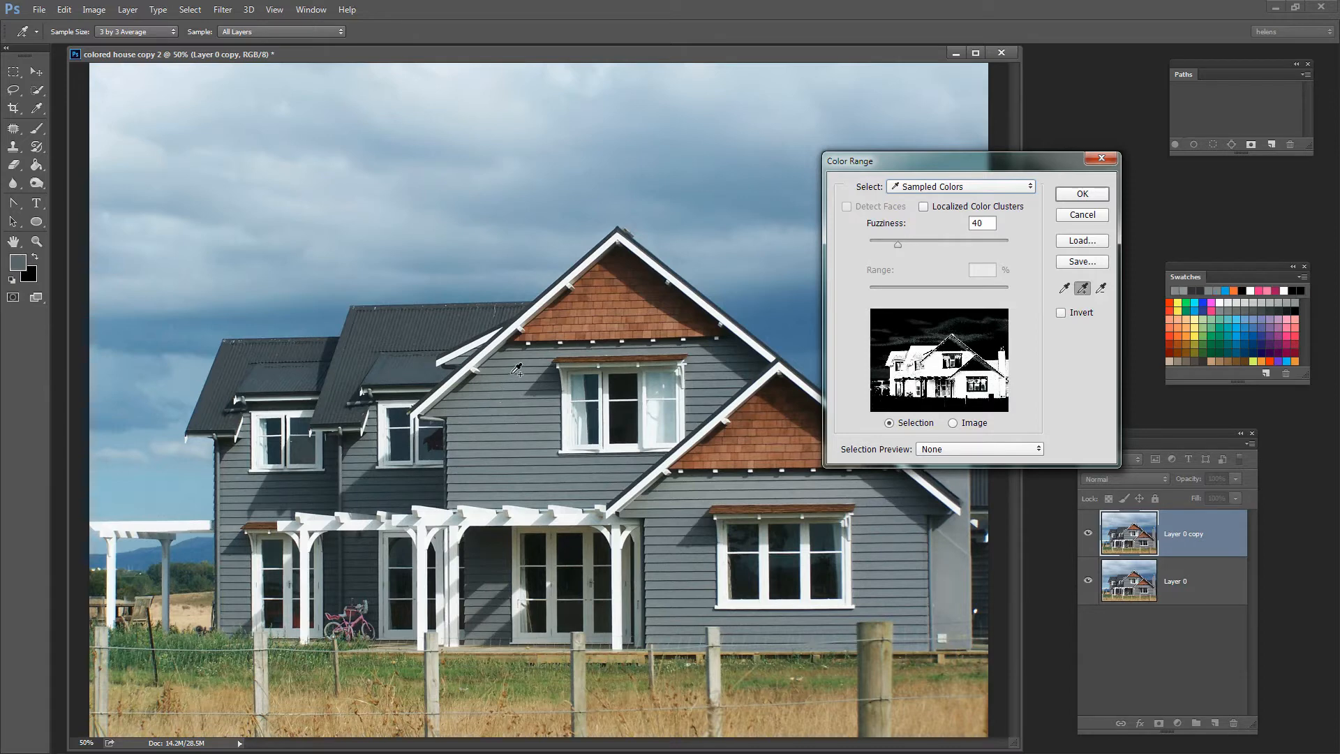
{"action": "left_click", "coordinate": [549, 385]}
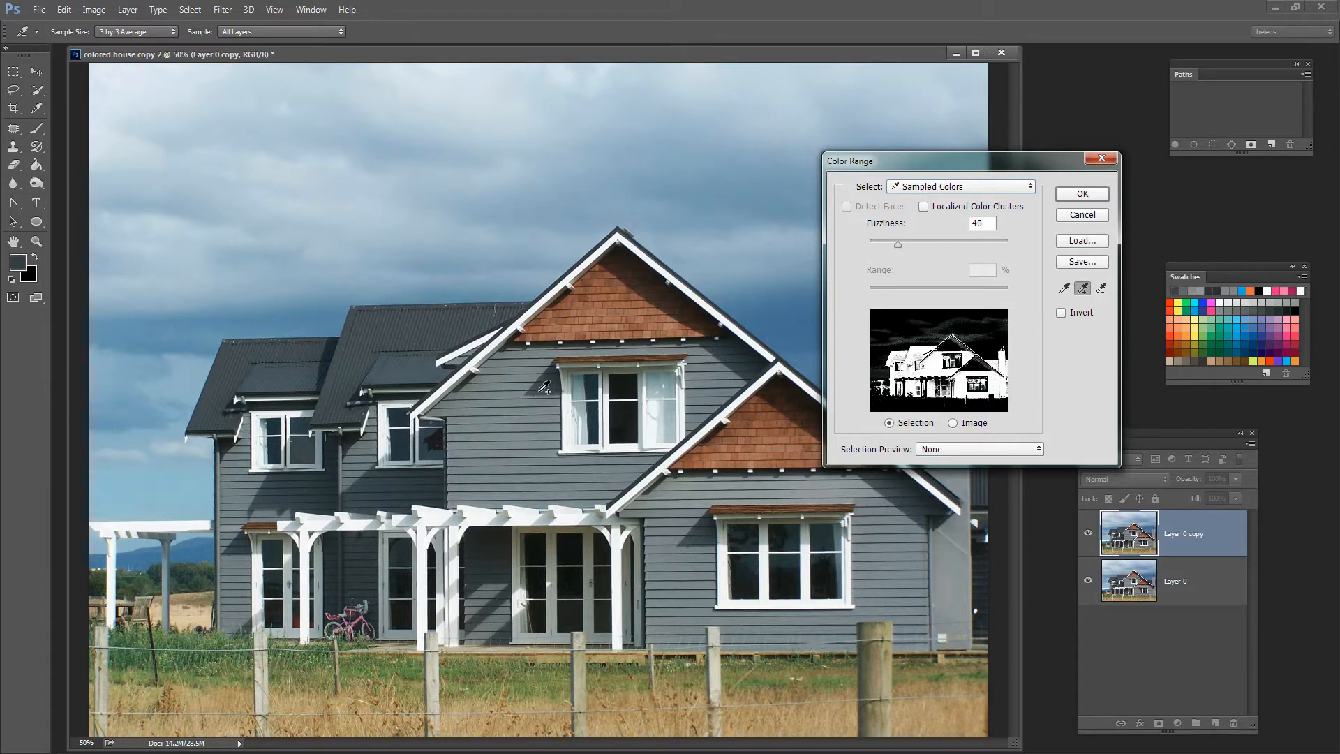
{"action": "left_click", "coordinate": [354, 438]}
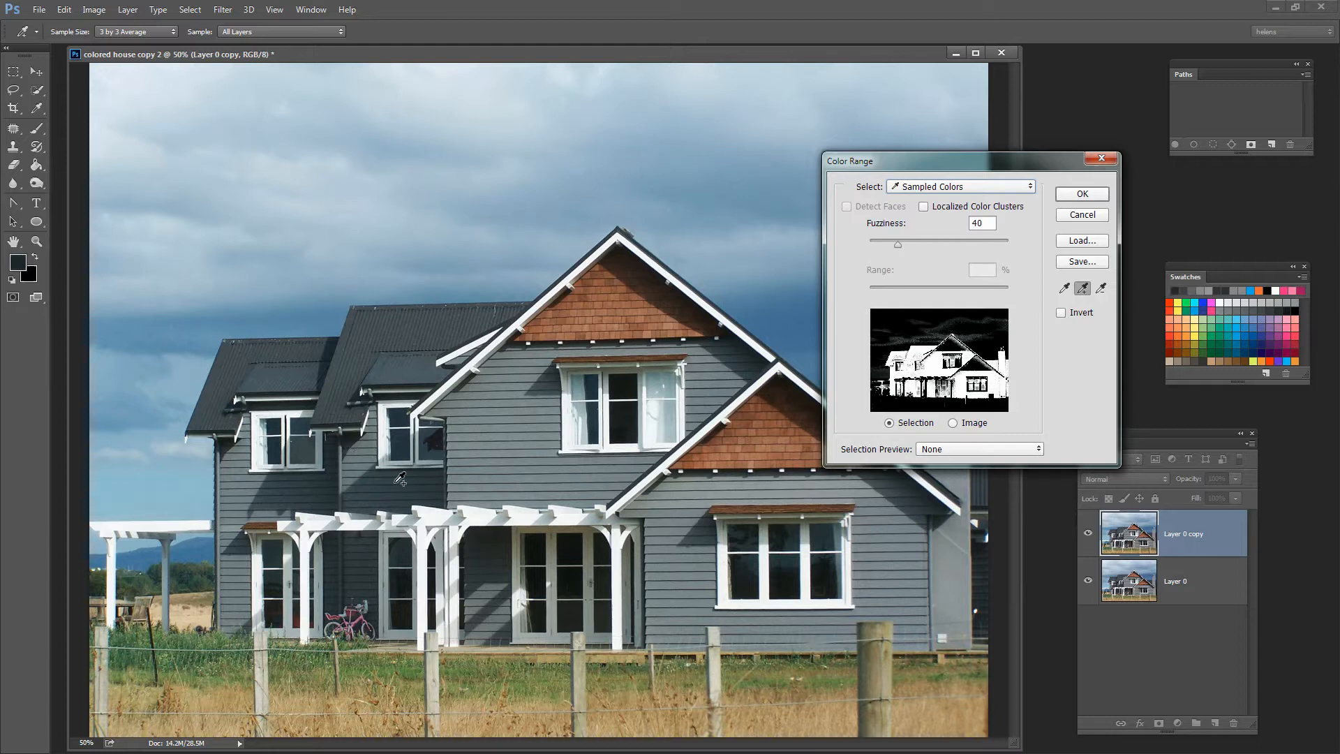
{"action": "left_click", "coordinate": [438, 491]}
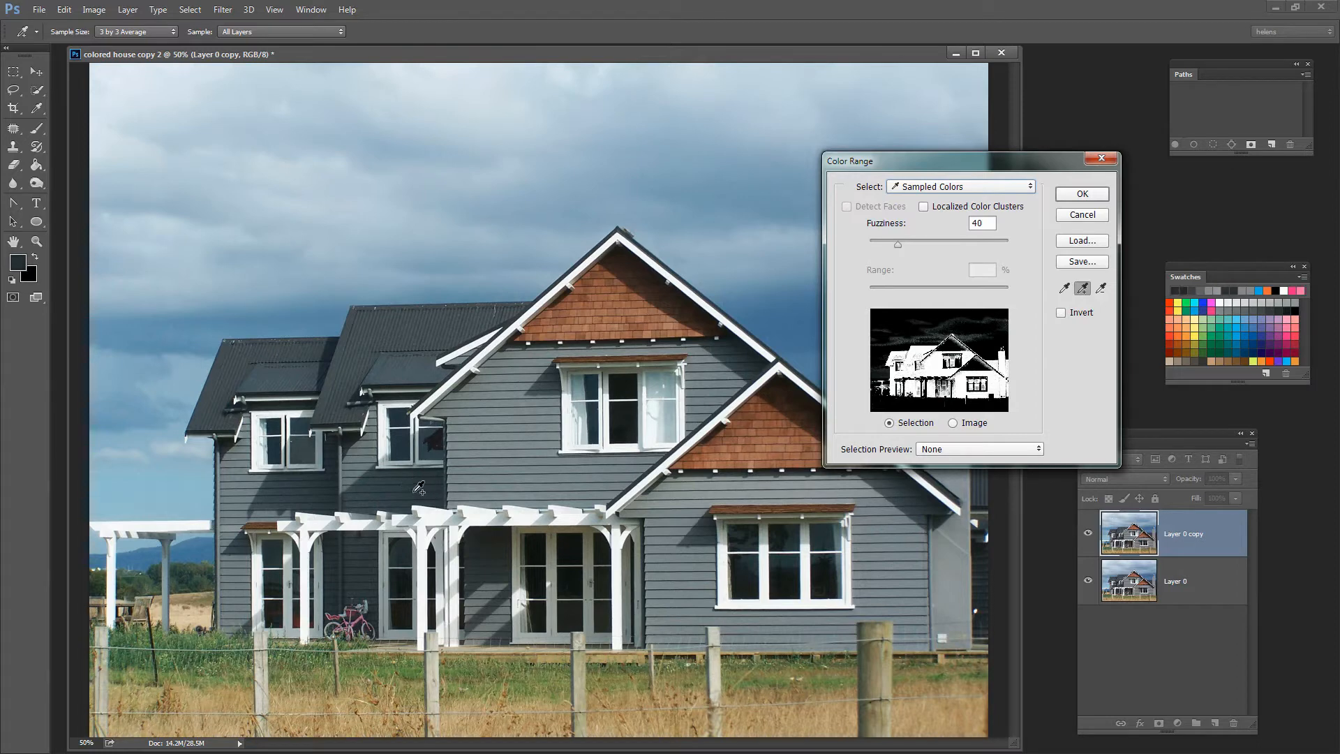
{"action": "left_click", "coordinate": [235, 442]}
{"action": "left_click", "coordinate": [230, 443]}
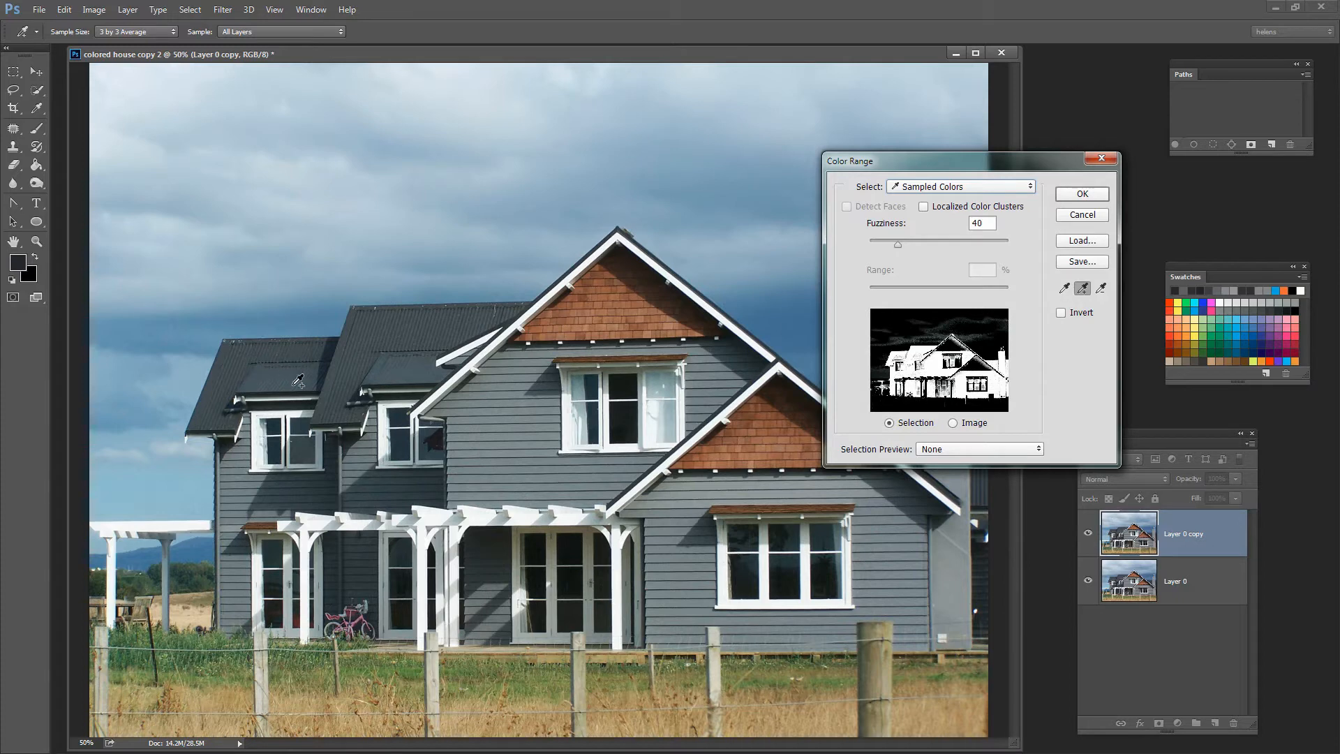
- Try to exclude the dark roof areas from the Color Range selection by subtracting several sampled roof tones
{"action": "left_click", "coordinate": [1101, 289]}
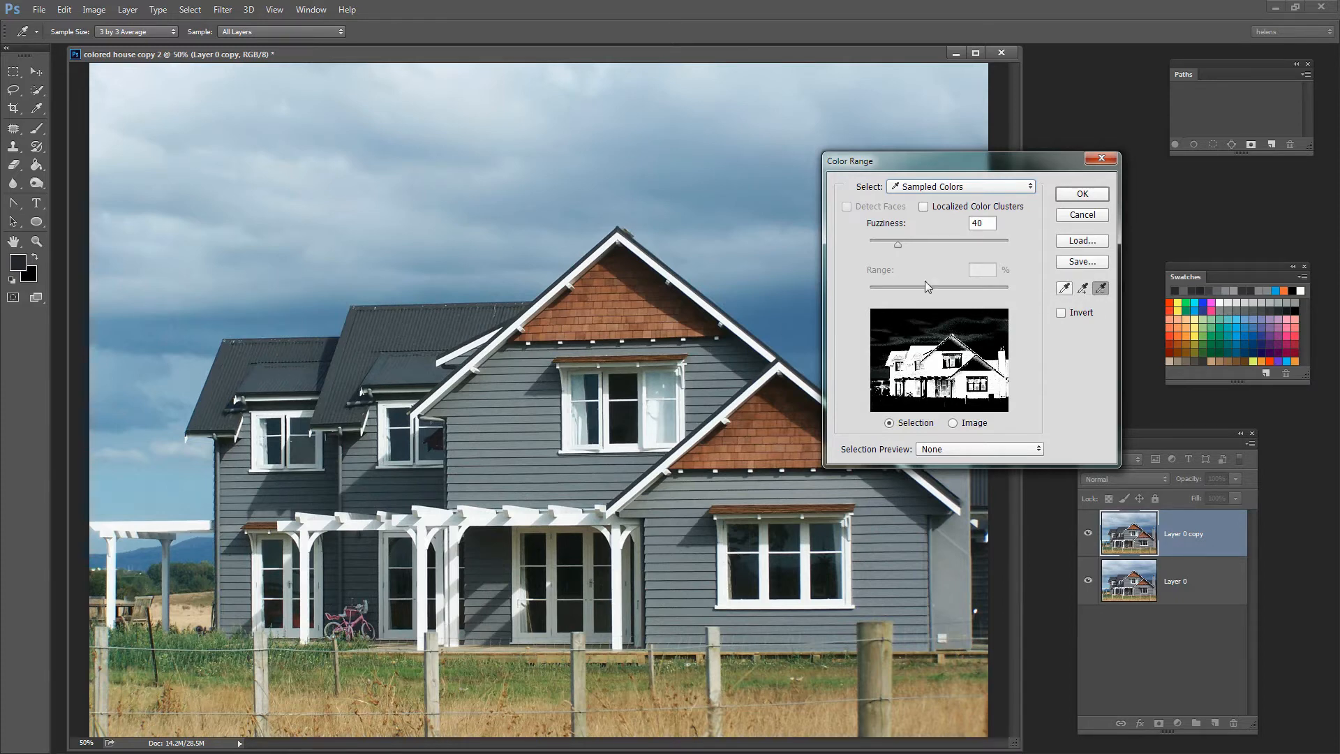
{"action": "left_click", "coordinate": [415, 320]}
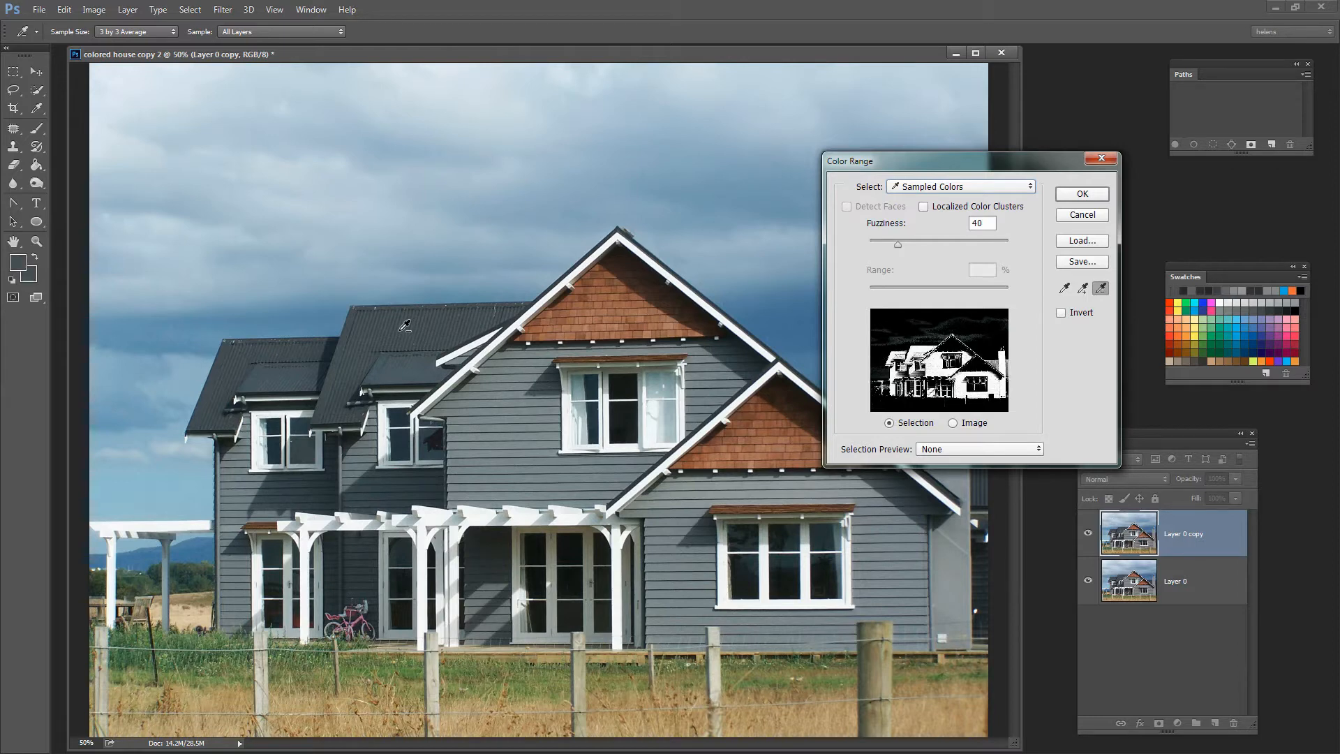
{"action": "left_click", "coordinate": [381, 327]}
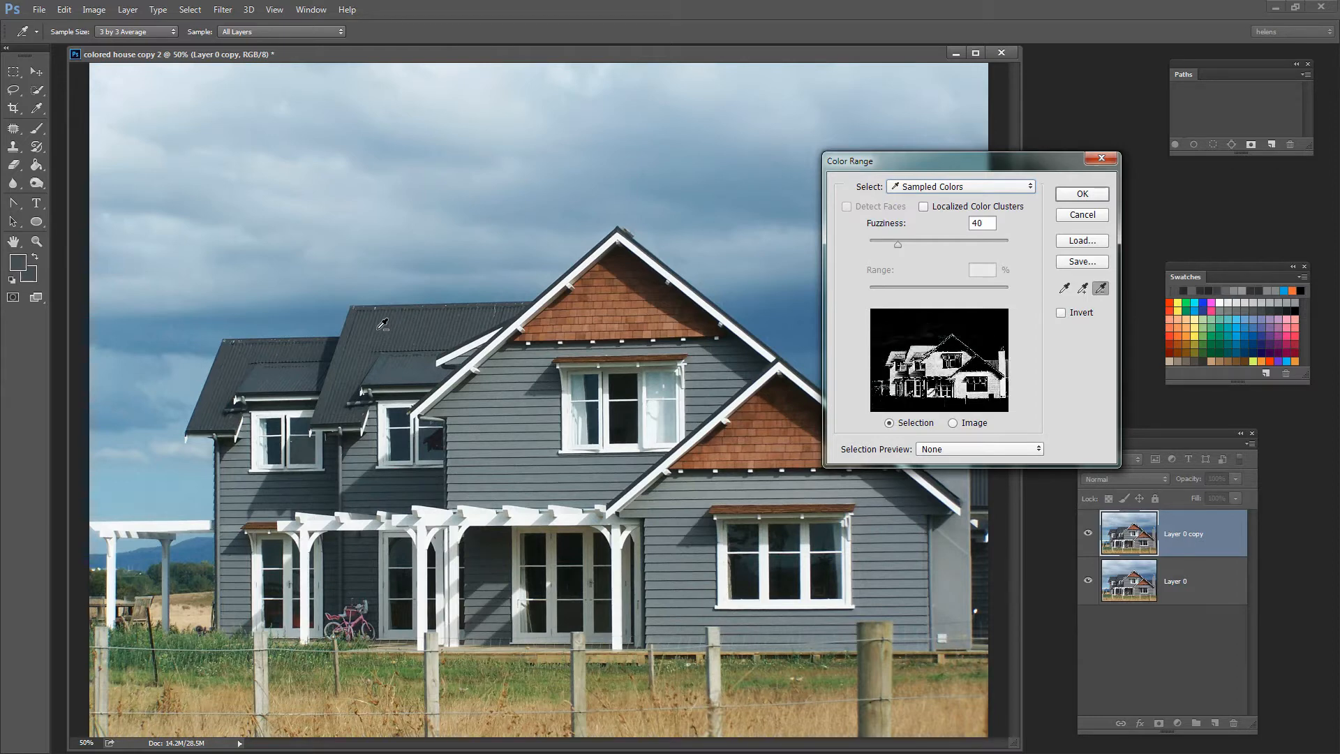
{"action": "left_click", "coordinate": [269, 355]}
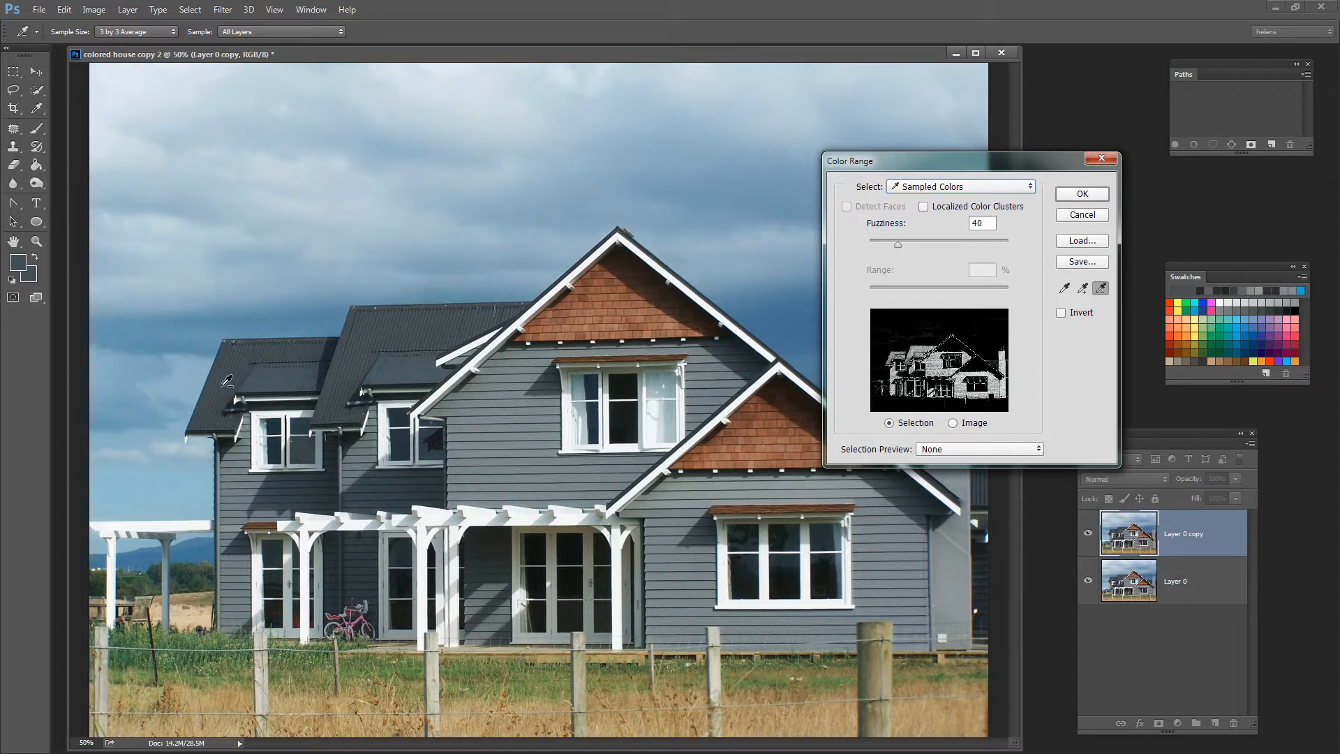
{"action": "left_click", "coordinate": [226, 391]}
- Set the Color Range fuzziness to 45, cancel the selection and return to the Move tool
{"action": "mouse_move", "coordinate": [898, 242]}
{"action": "left_mouse_down"}
{"action": "mouse_move", "coordinate": [881, 242]}
{"action": "mouse_move", "coordinate": [919, 241]}
{"action": "mouse_move", "coordinate": [901, 242]}
{"action": "left_mouse_up"}
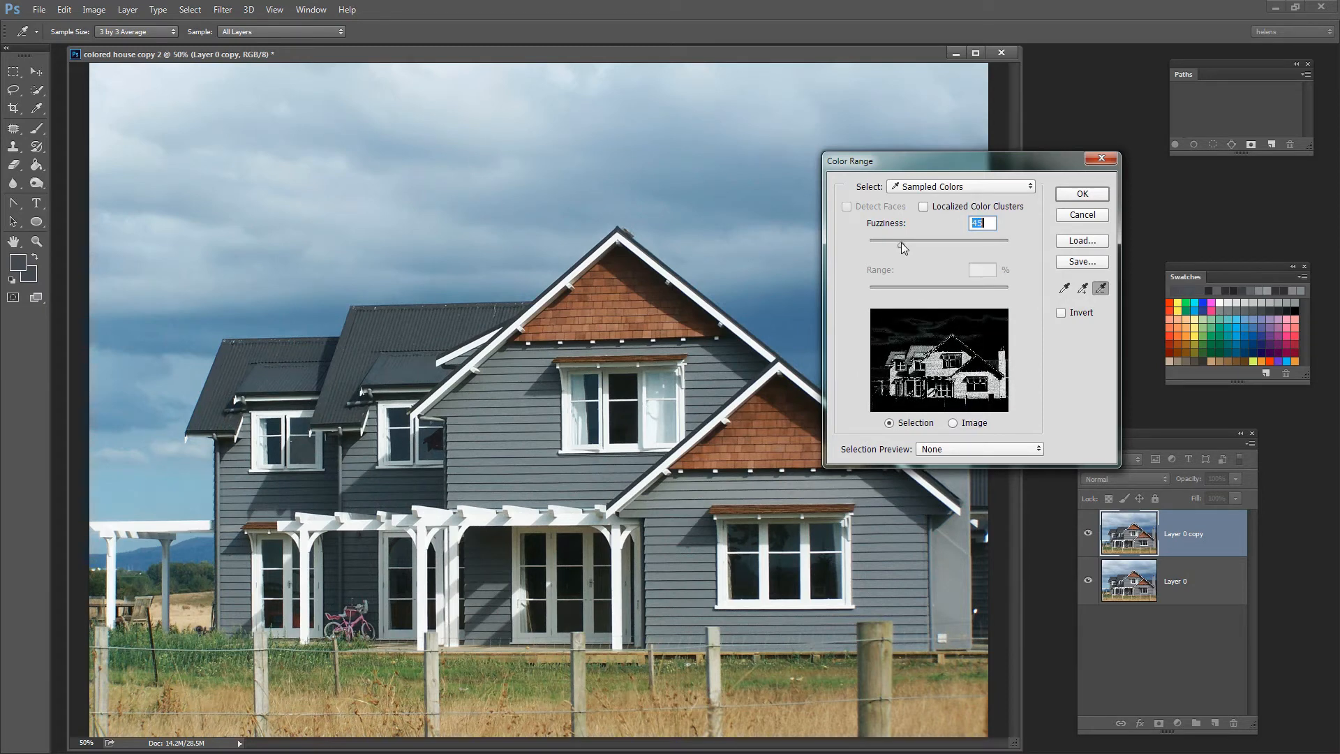
{"action": "left_click_drag", "start_coordinate": [902, 242], "coordinate": [902, 245]}
{"action": "left_click", "coordinate": [1082, 217]}
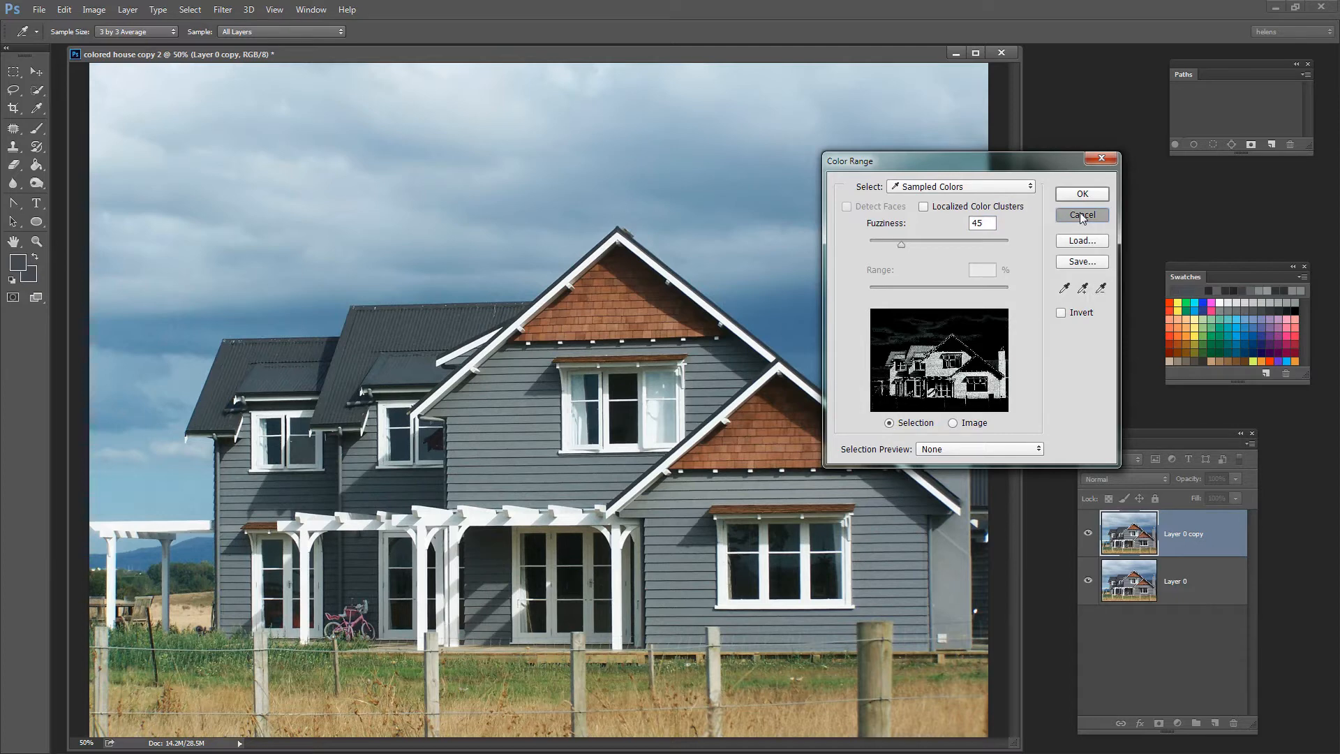
{"action": "key", "text": "v"}
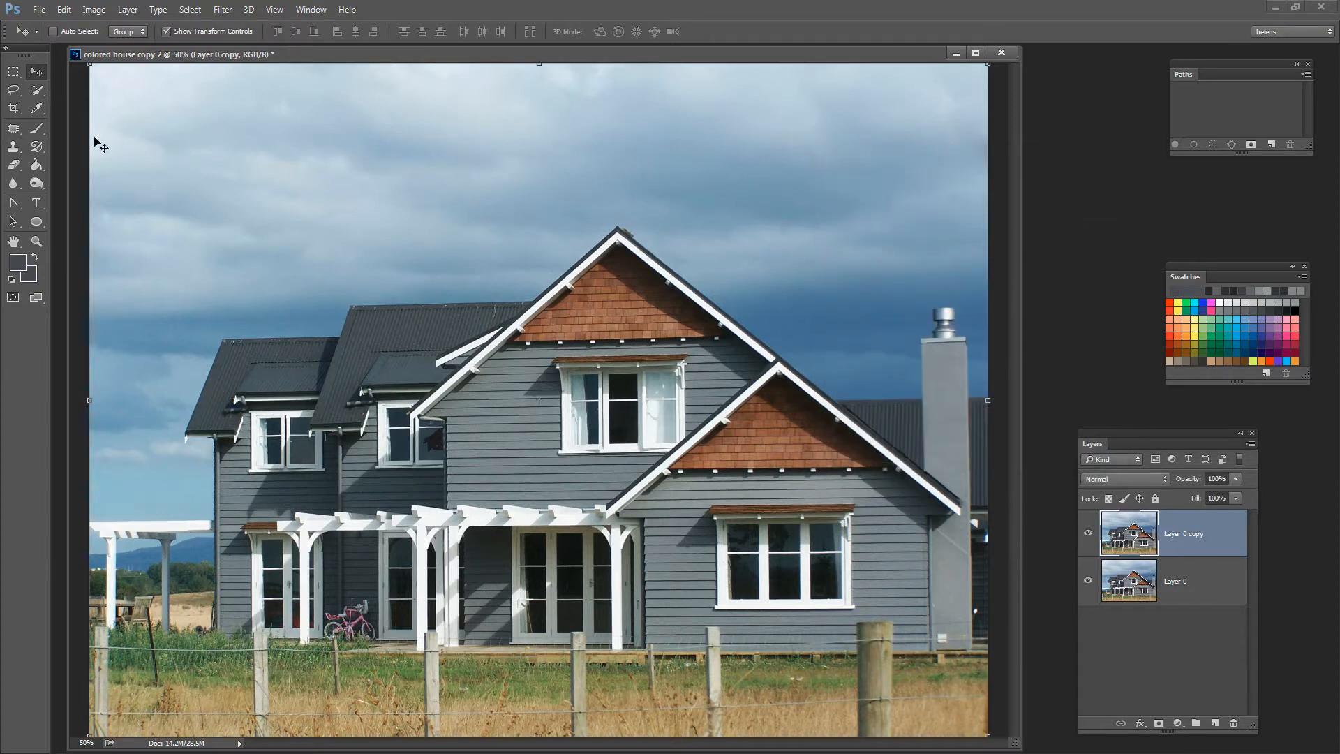
- Select the grey siding on both sides of the upper gable window with the Quick Selection tool
{"action": "left_click", "coordinate": [38, 92]}
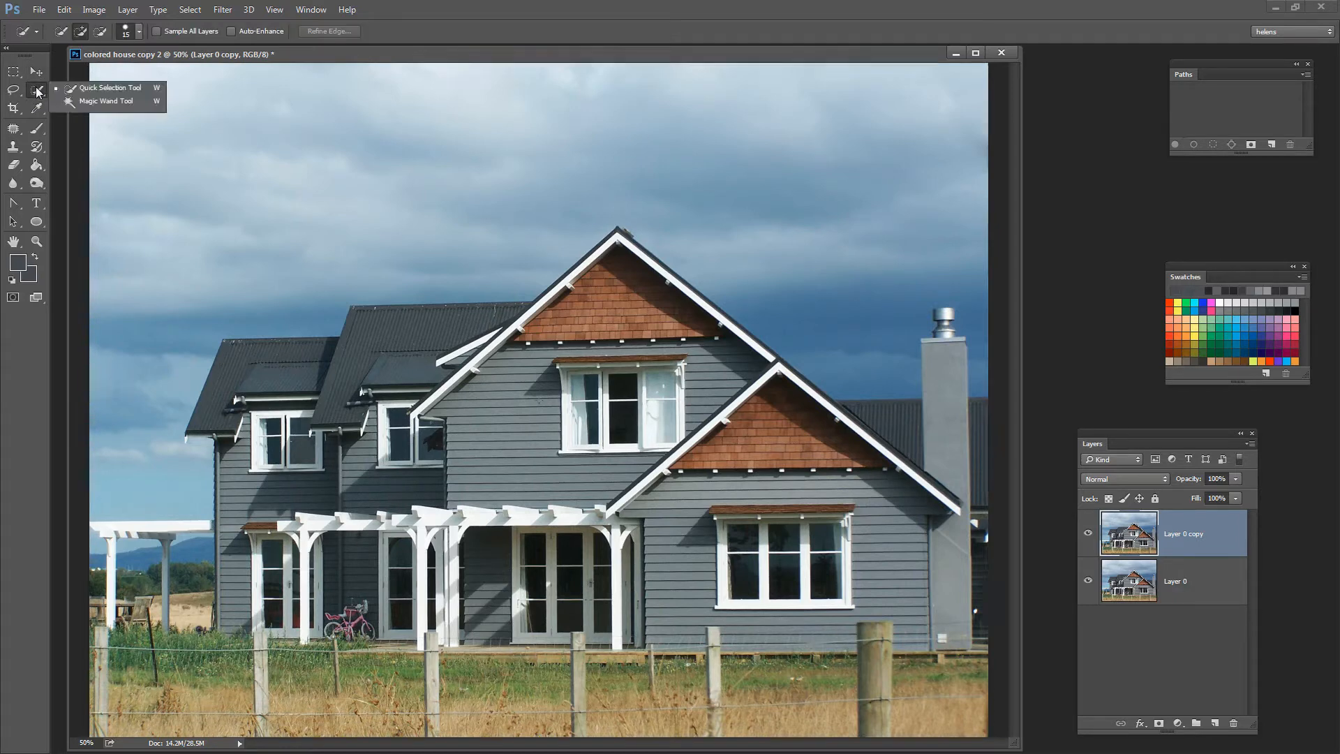
{"action": "left_click", "coordinate": [82, 90]}
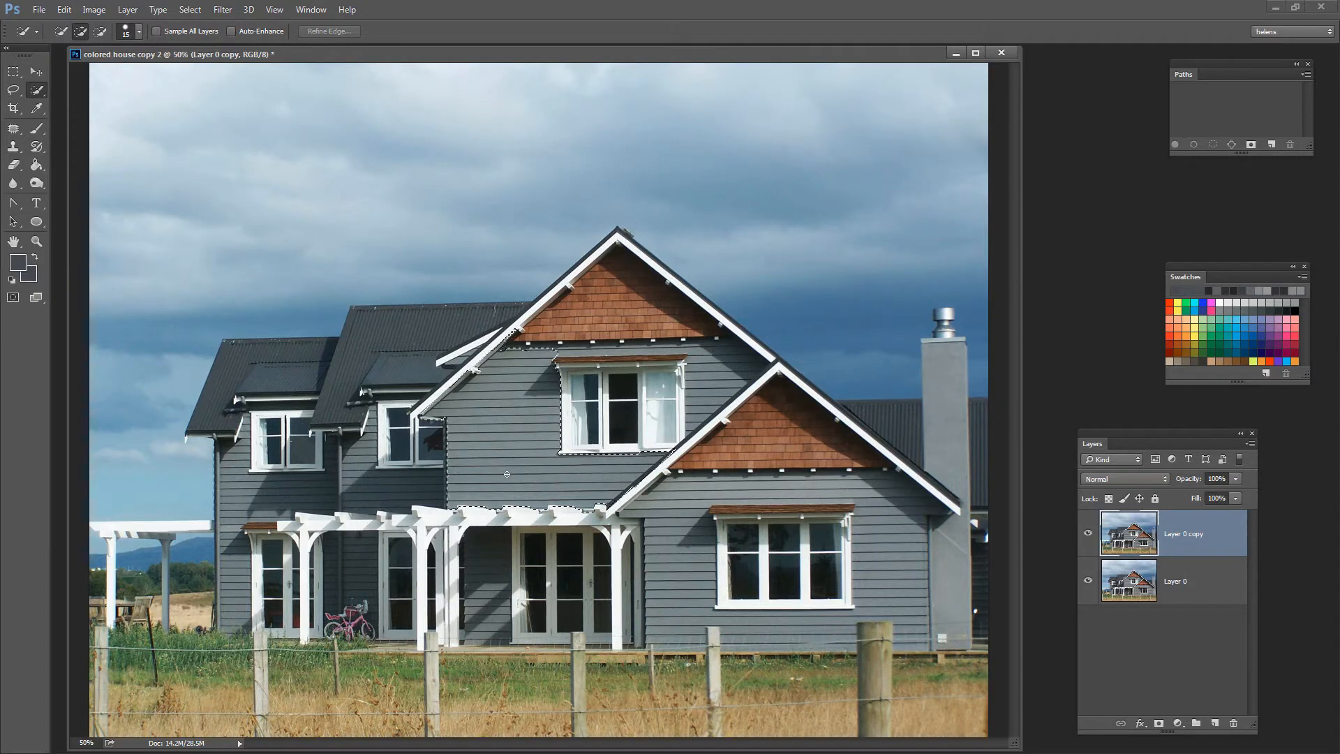
{"action": "left_click_drag", "start_coordinate": [507, 473], "coordinate": [547, 429]}
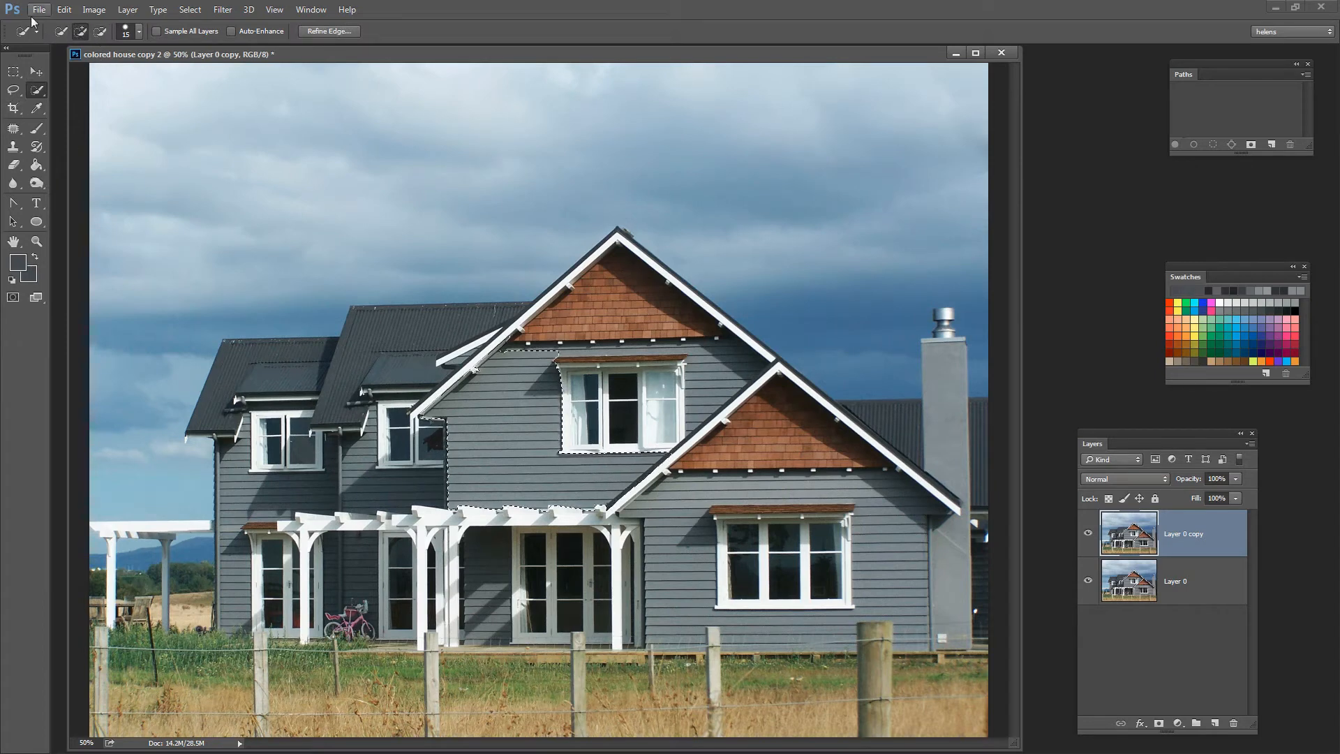
{"action": "left_click", "coordinate": [81, 32]}
{"action": "left_click_drag", "start_coordinate": [707, 371], "coordinate": [703, 346]}
{"action": "left_click_drag", "start_coordinate": [731, 353], "coordinate": [704, 394]}
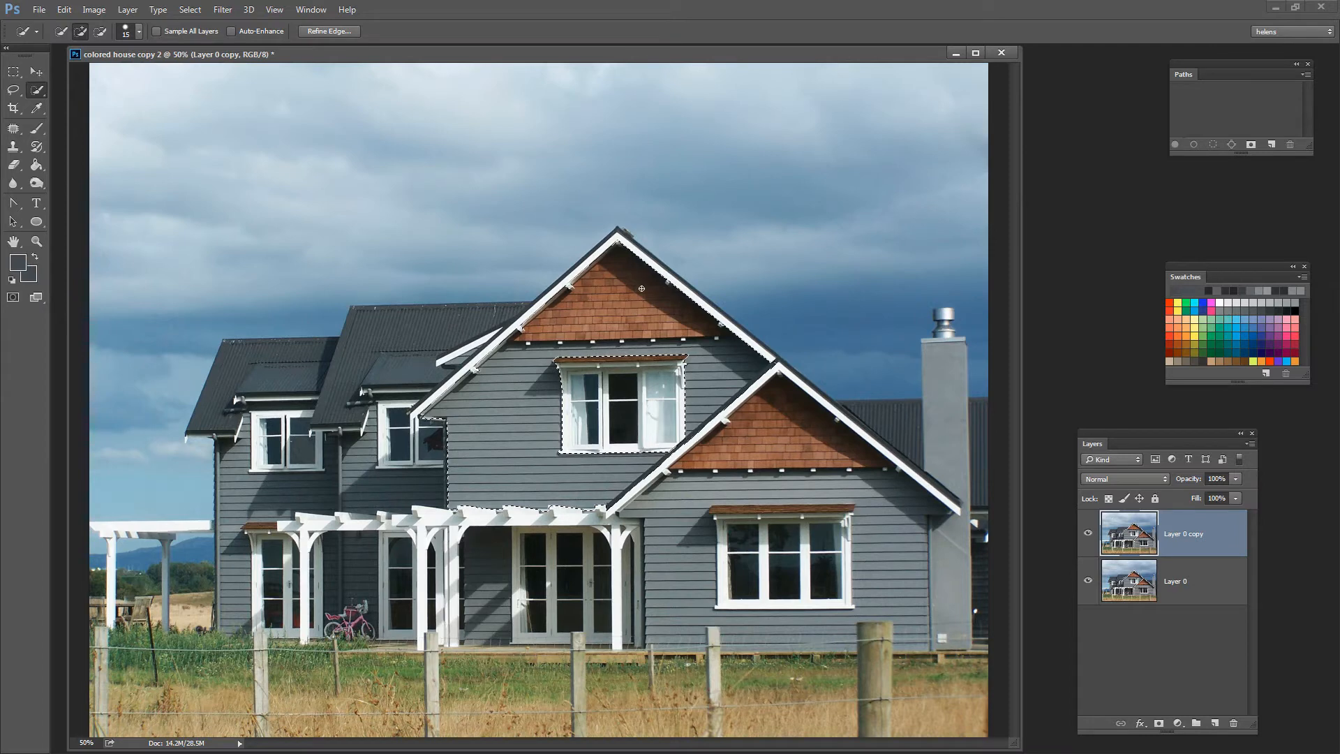
- Subtract the brown gable shingles and the eave area at the gable's left end from the siding selection
{"action": "mouse_move", "coordinate": [617, 287]}
{"action": "left_mouse_down"}
{"action": "mouse_move", "coordinate": [593, 307]}
{"action": "mouse_move", "coordinate": [649, 300]}
{"action": "left_mouse_up"}
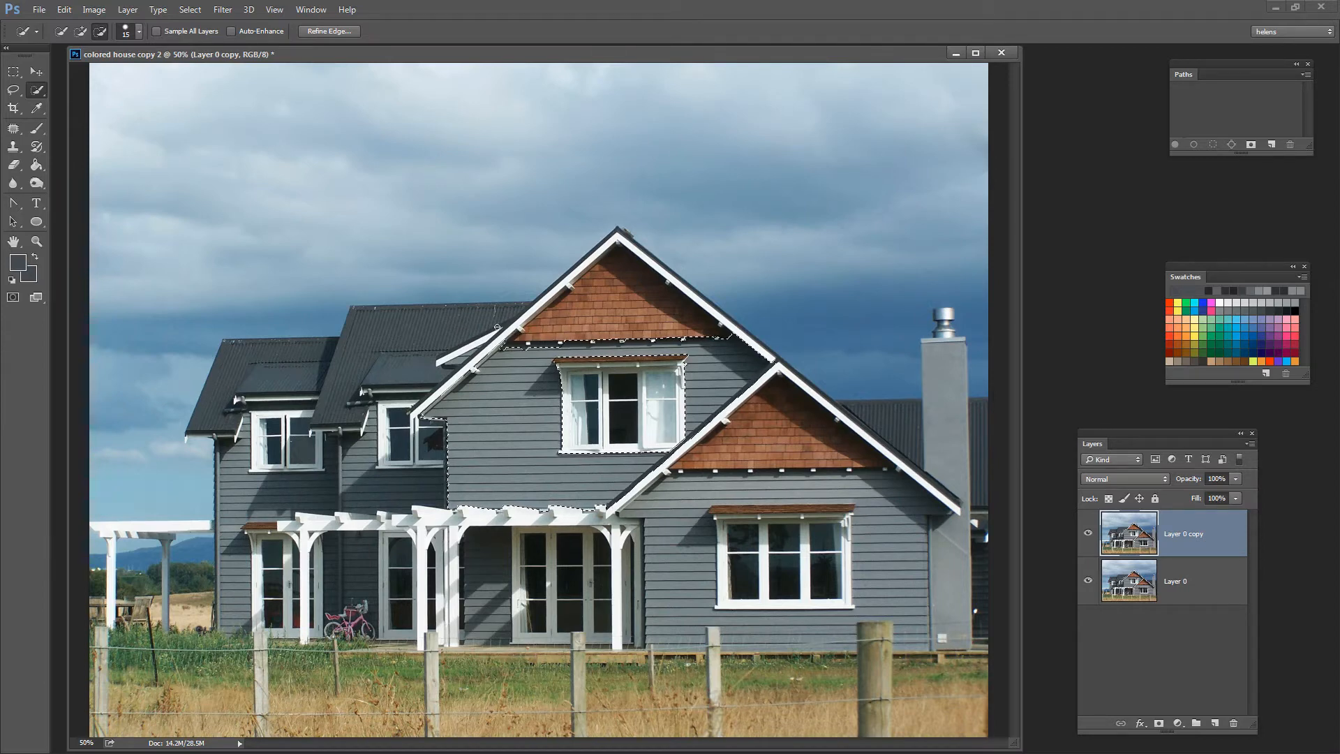
{"action": "left_click", "coordinate": [496, 351], "text": "alt"}
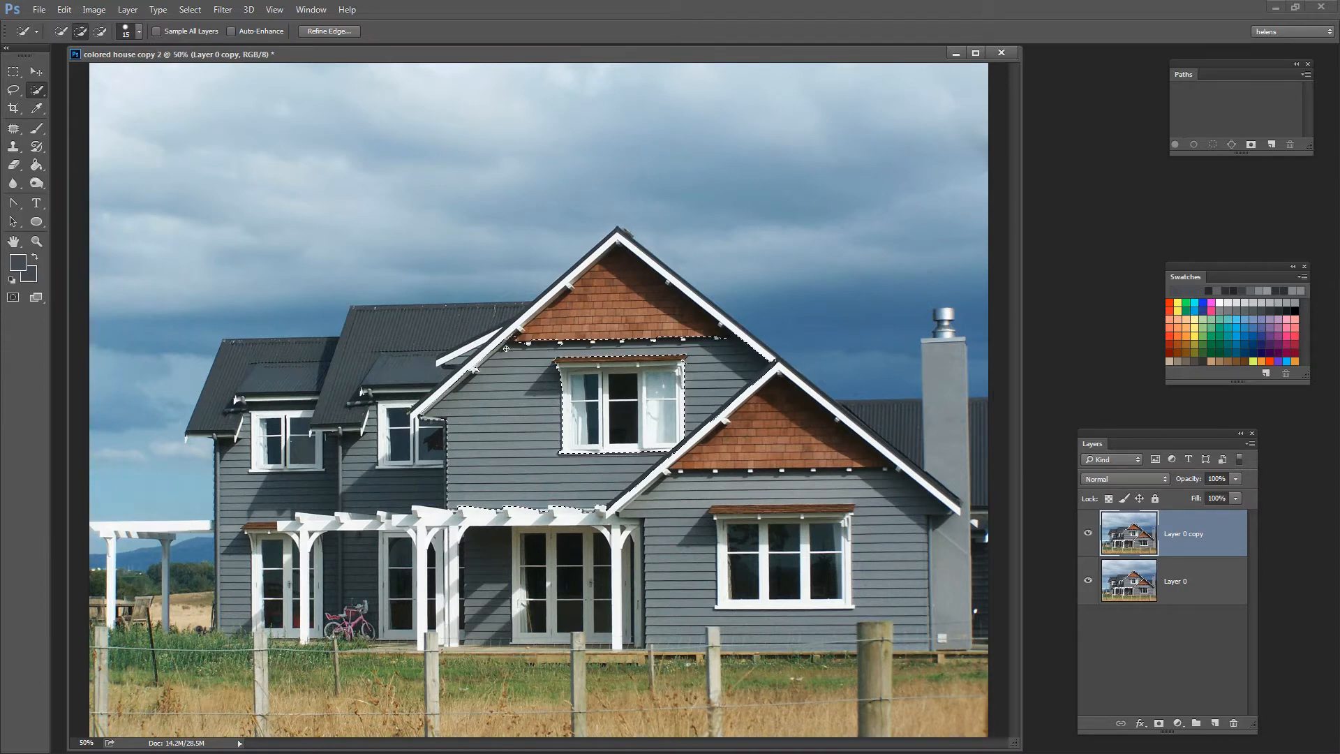
{"action": "key", "text": "alt"}
- Add the right wing's siding around the lower window and the chimney to the selection
{"action": "mouse_move", "coordinate": [667, 533]}
{"action": "left_mouse_down"}
{"action": "mouse_move", "coordinate": [680, 632]}
{"action": "mouse_move", "coordinate": [779, 629]}
{"action": "mouse_move", "coordinate": [900, 579]}
{"action": "mouse_move", "coordinate": [921, 628]}
{"action": "mouse_move", "coordinate": [910, 645]}
{"action": "mouse_move", "coordinate": [935, 624]}
{"action": "mouse_move", "coordinate": [955, 565]}
{"action": "mouse_move", "coordinate": [876, 497]}
{"action": "mouse_move", "coordinate": [928, 509]}
{"action": "left_mouse_up"}
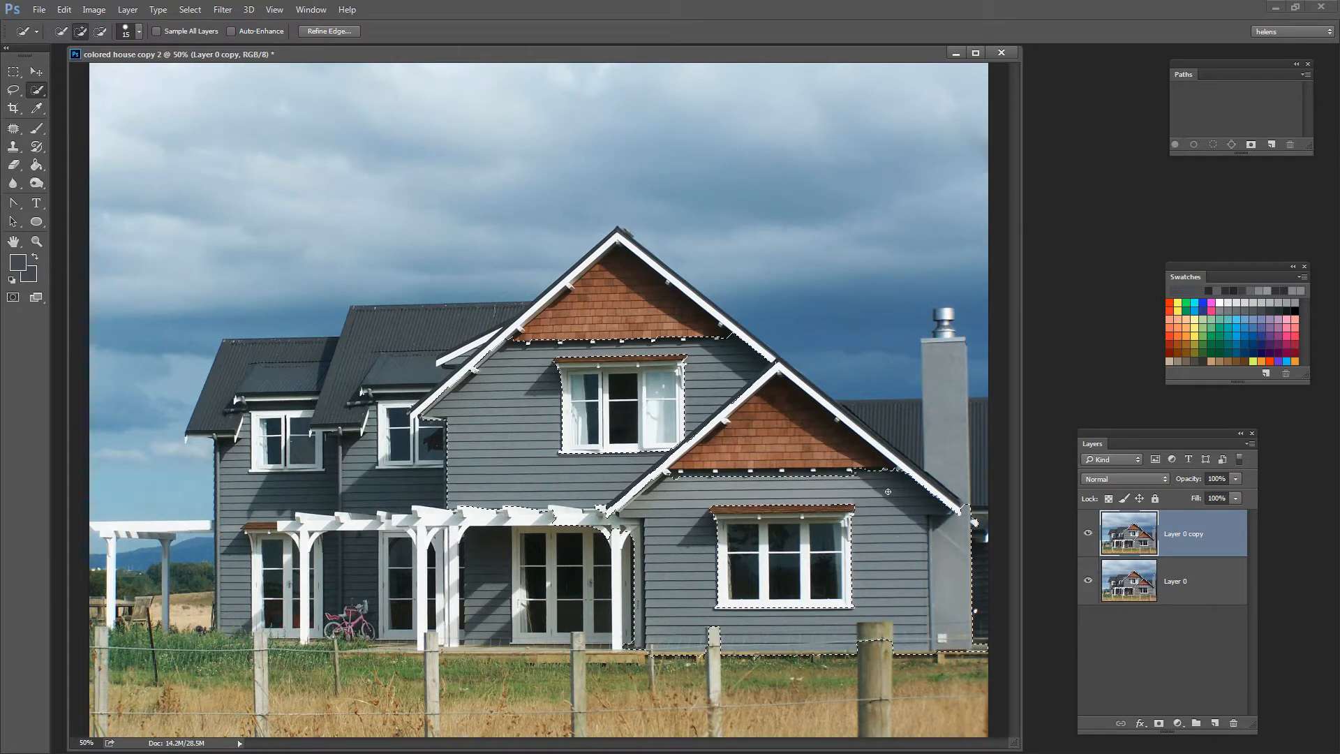
{"action": "left_click", "coordinate": [934, 349]}
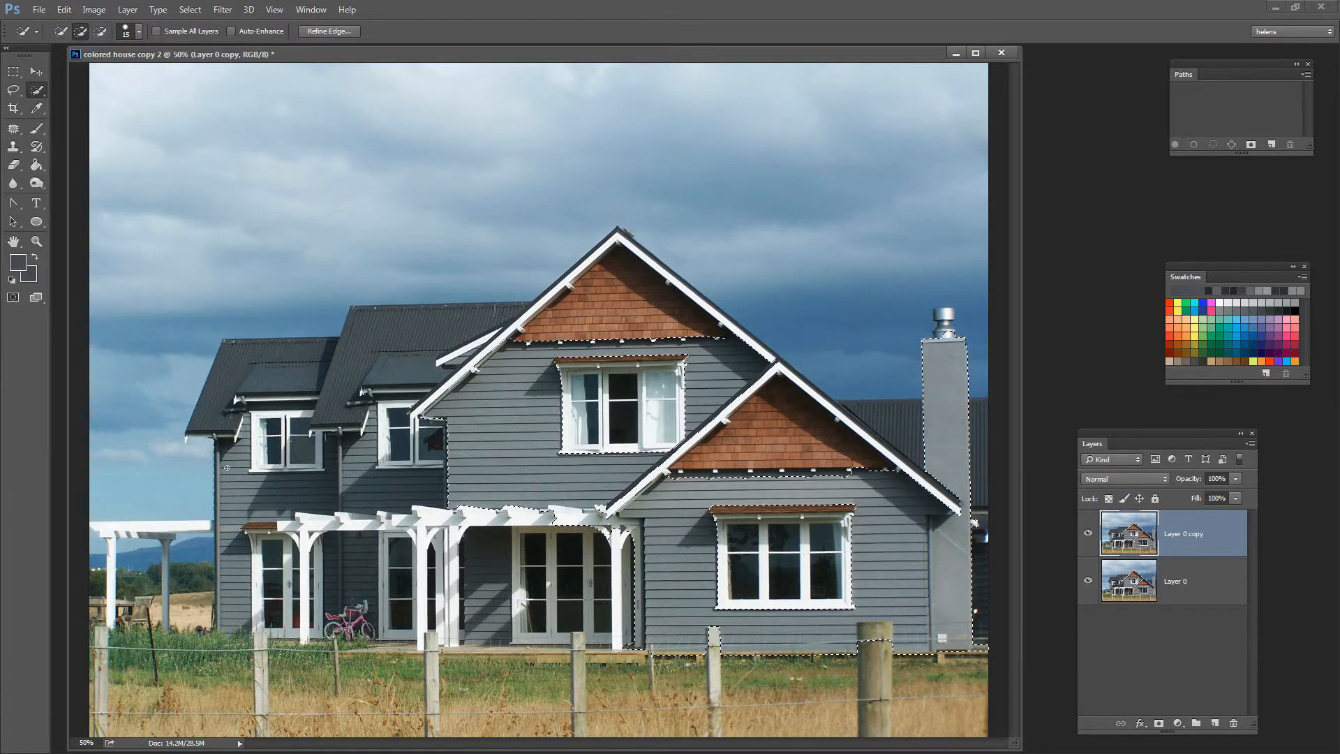
- Add the left wing's siding and the wall sections behind the pergola to the selection
{"action": "left_click_drag", "start_coordinate": [237, 482], "coordinate": [232, 500]}
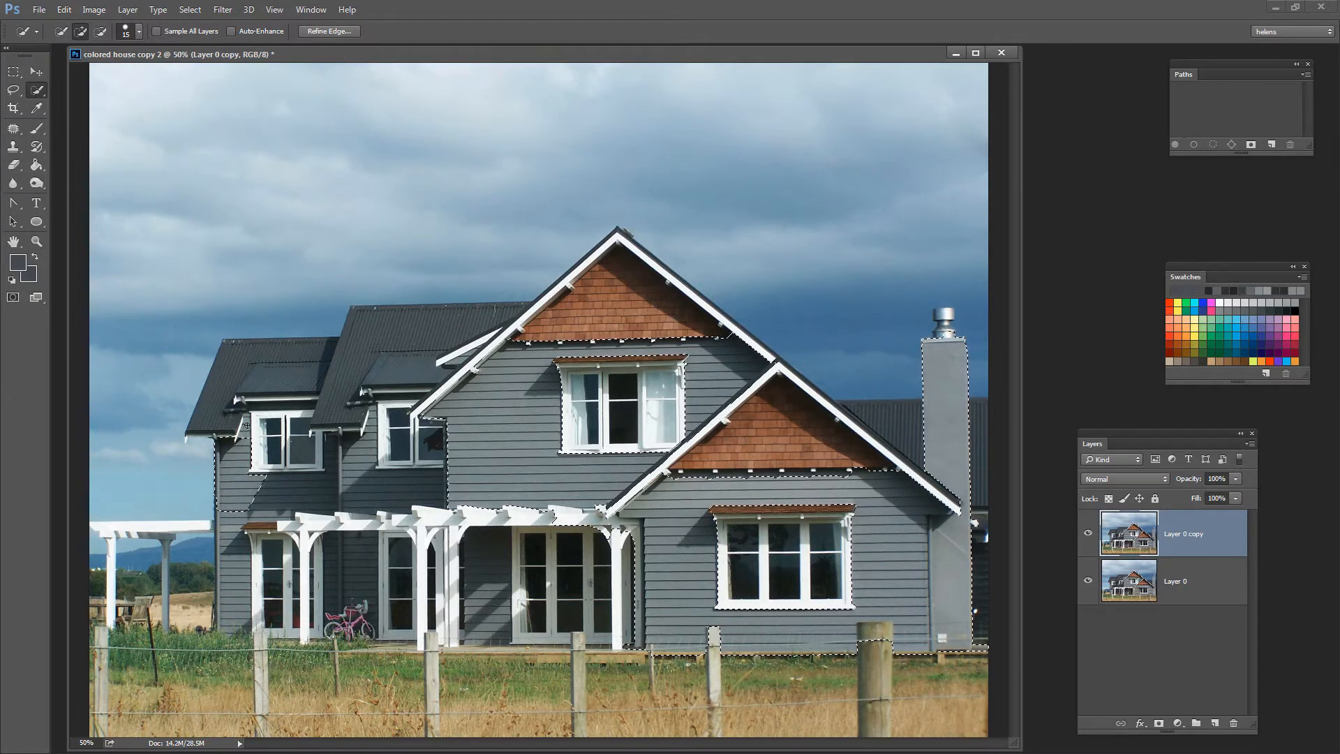
{"action": "left_click", "coordinate": [281, 497]}
{"action": "left_click_drag", "start_coordinate": [342, 459], "coordinate": [341, 479]}
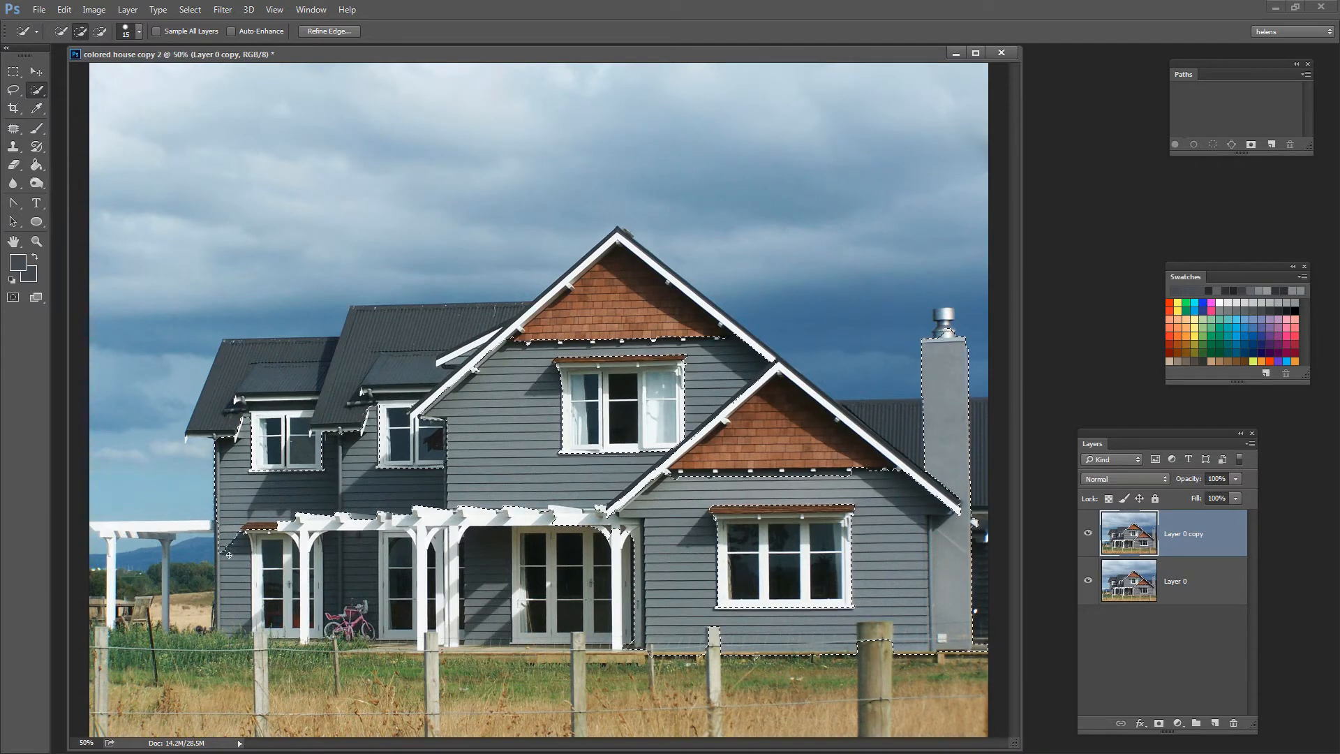
{"action": "left_click_drag", "start_coordinate": [226, 578], "coordinate": [238, 614]}
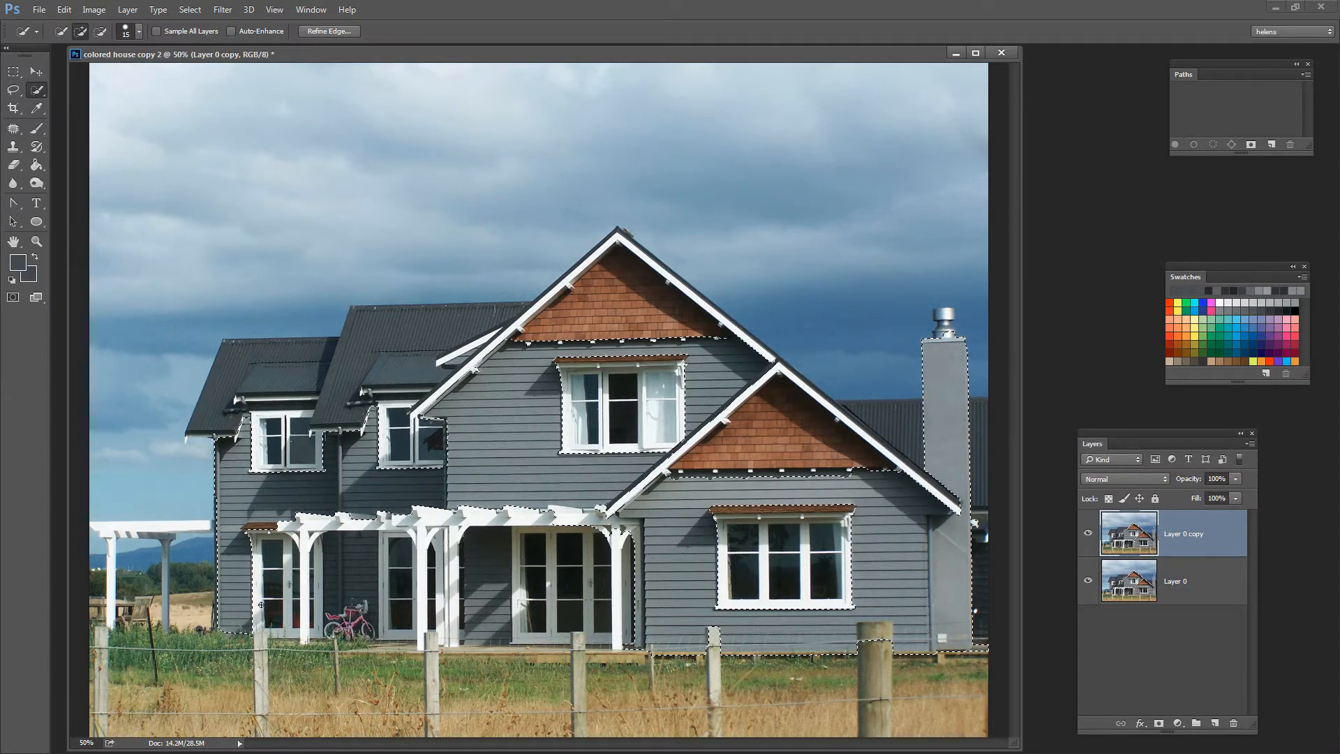
{"action": "mouse_move", "coordinate": [330, 548]}
{"action": "left_mouse_down"}
{"action": "mouse_move", "coordinate": [325, 615]}
{"action": "mouse_move", "coordinate": [371, 584]}
{"action": "left_mouse_up"}
{"action": "left_click_drag", "start_coordinate": [472, 588], "coordinate": [480, 553]}
- Turn the selection into a layer mask on the duplicated layer, hide Layer 0 and widen the document window
{"action": "left_click", "coordinate": [1158, 723]}
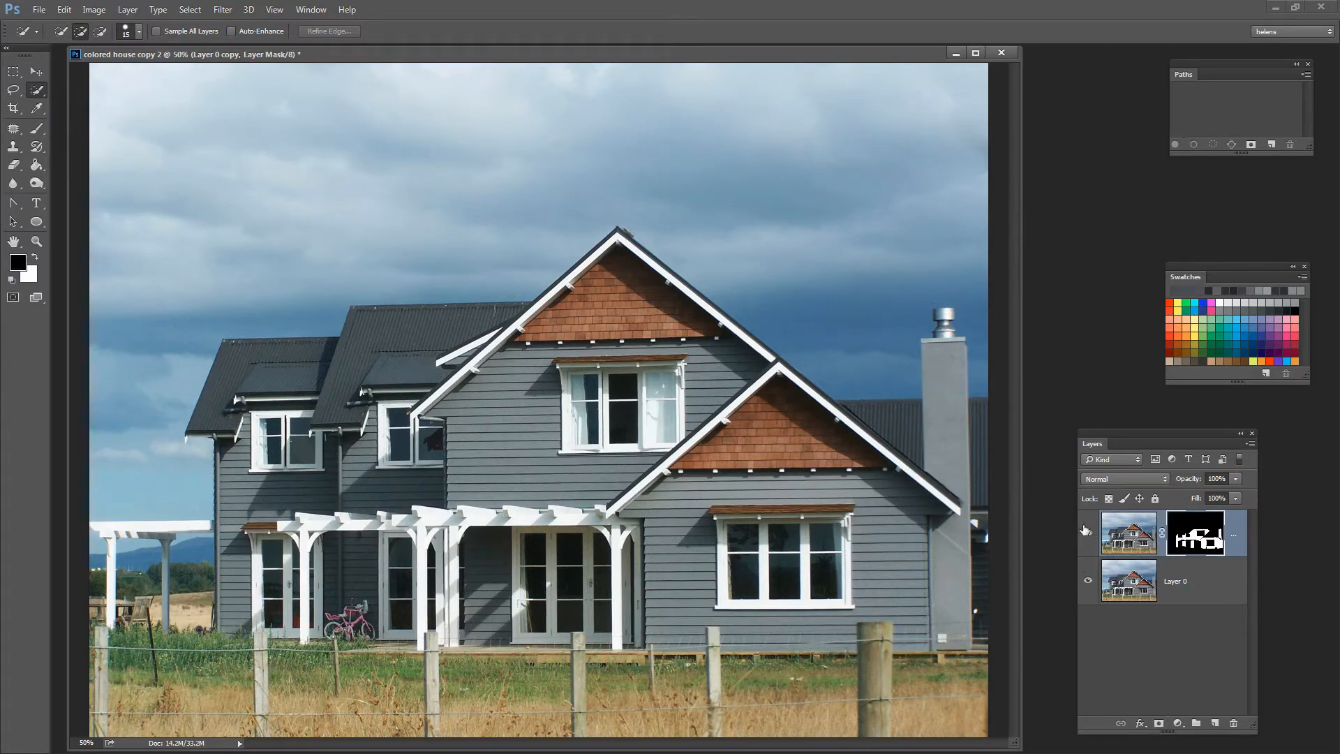
{"action": "left_click", "coordinate": [1086, 582]}
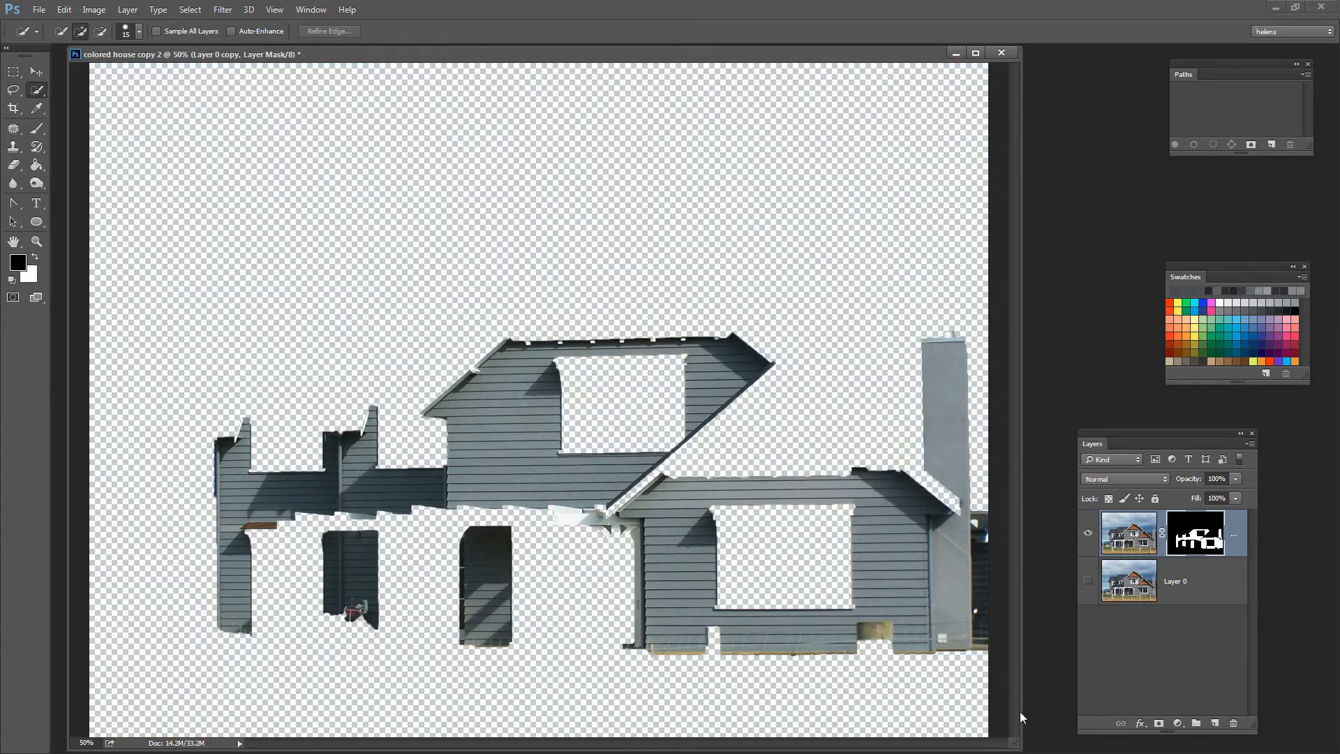
{"action": "left_click_drag", "start_coordinate": [1019, 710], "coordinate": [1044, 710]}
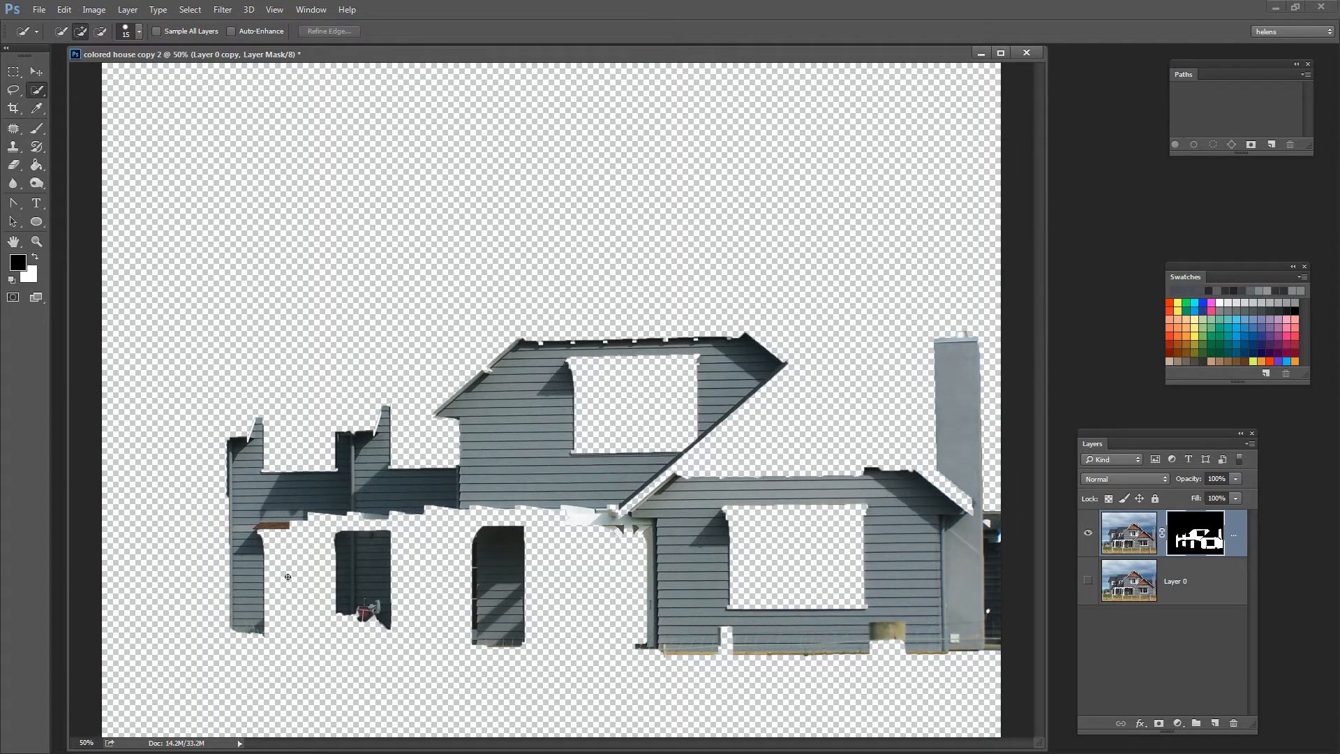
- Select the leftover brown awning above the left door, using the Quick Selection tool with a smaller brush
{"action": "key", "text": "z"}
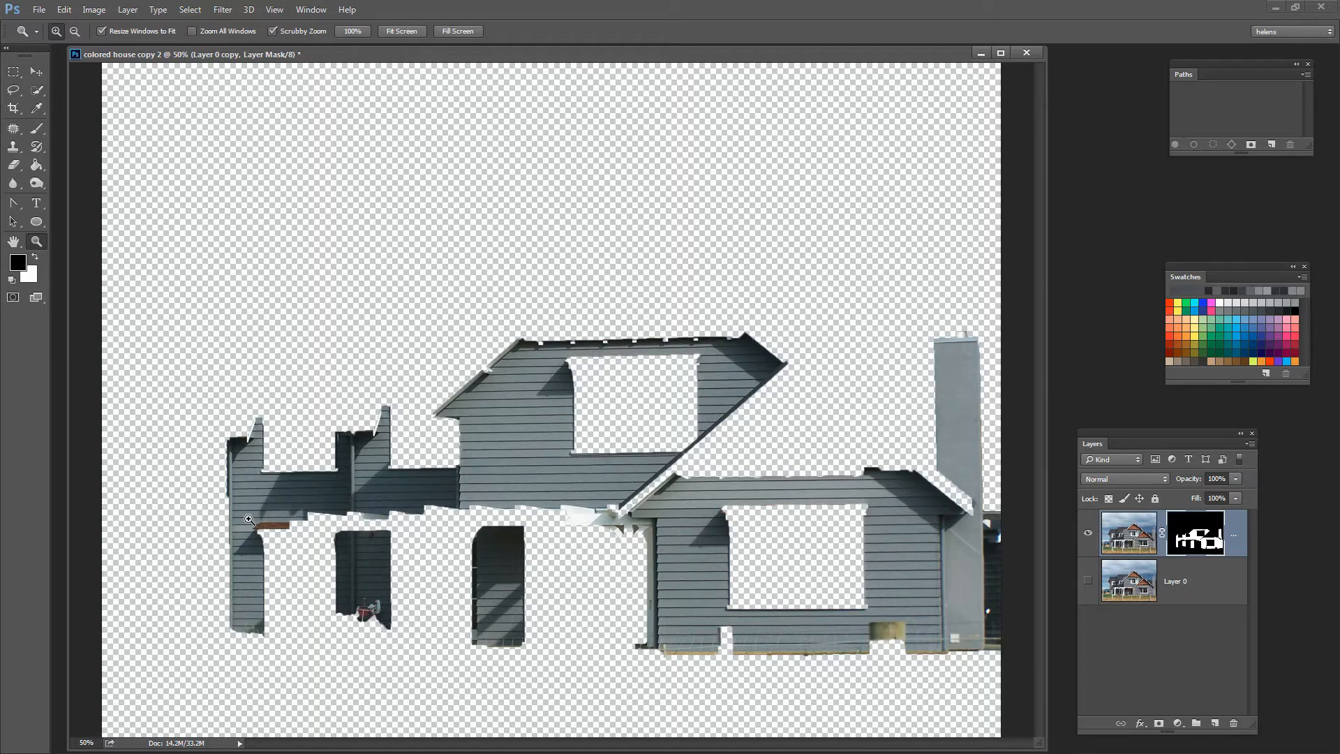
{"action": "left_click_drag", "start_coordinate": [250, 522], "coordinate": [371, 559]}
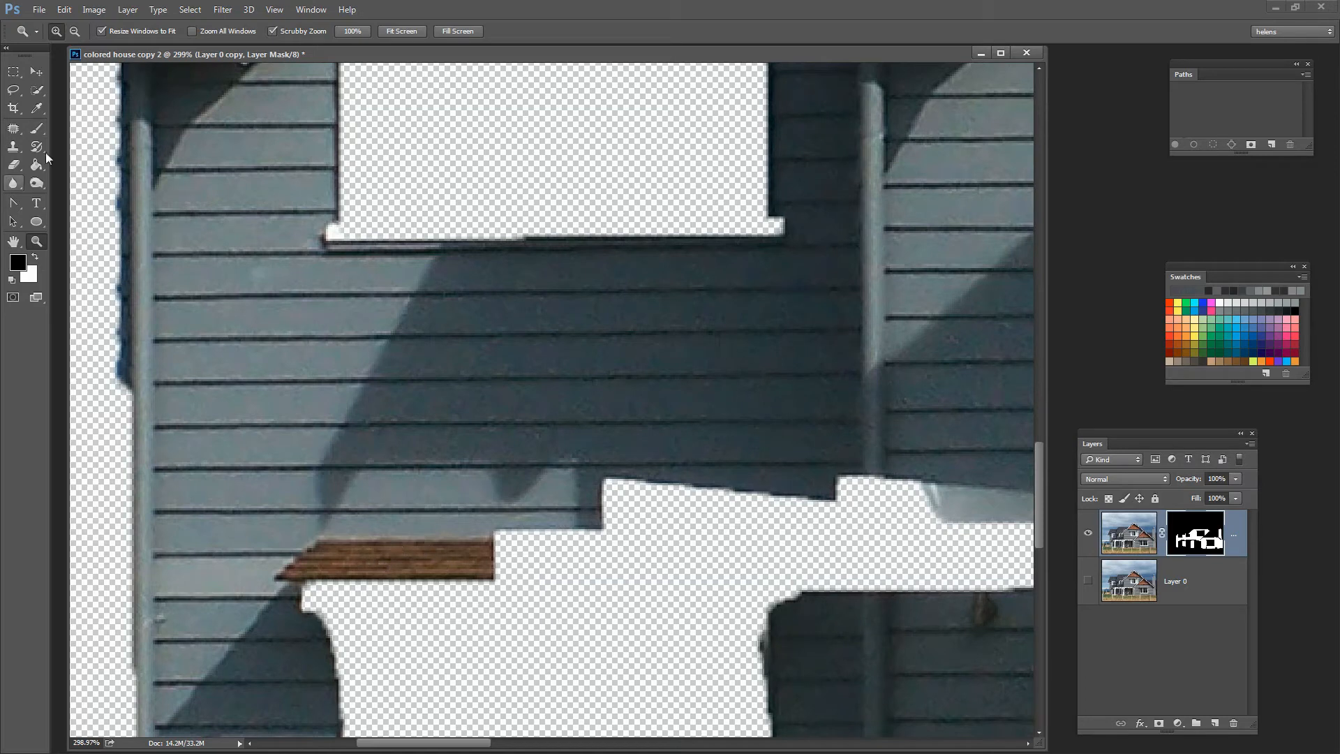
{"action": "left_click", "coordinate": [38, 91]}
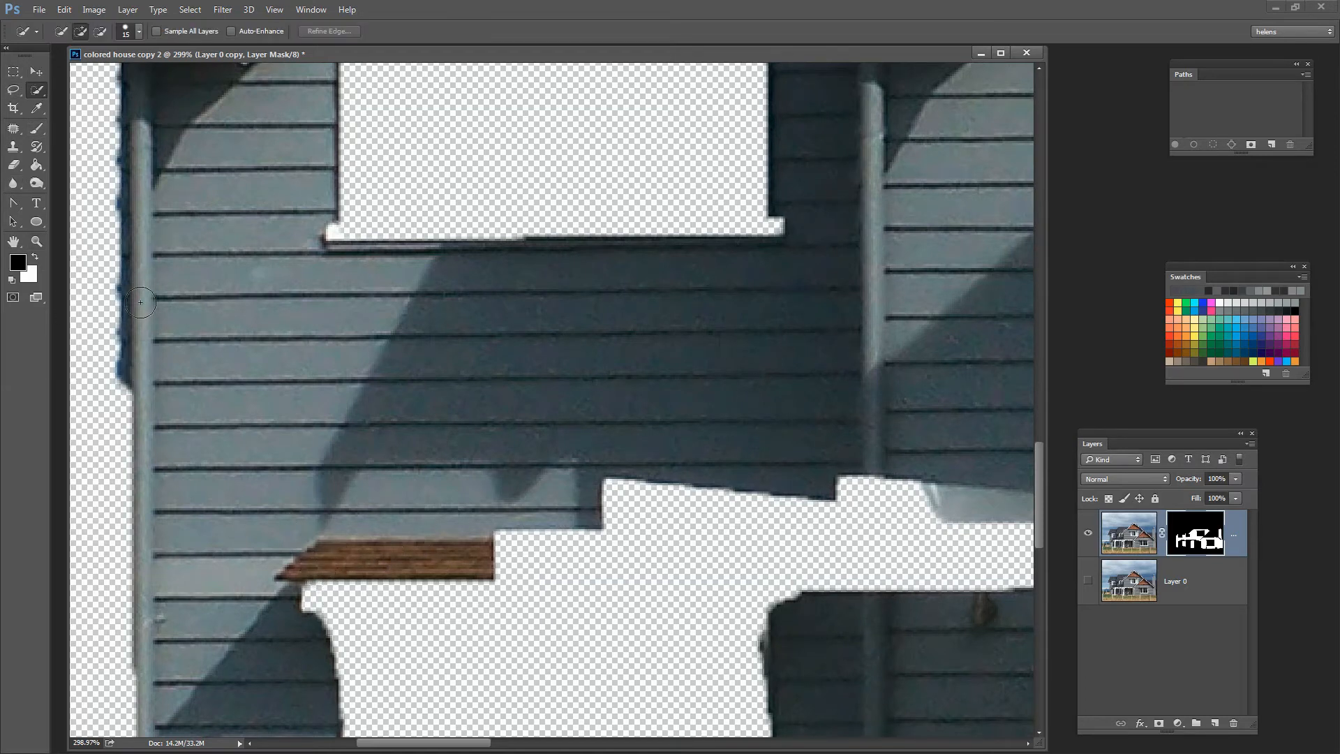
{"action": "key", "text": "bracketleft"}
{"action": "key", "text": "bracketleft"}
{"action": "key", "text": "bracketleft"}
{"action": "left_click_drag", "start_coordinate": [288, 573], "coordinate": [330, 550]}
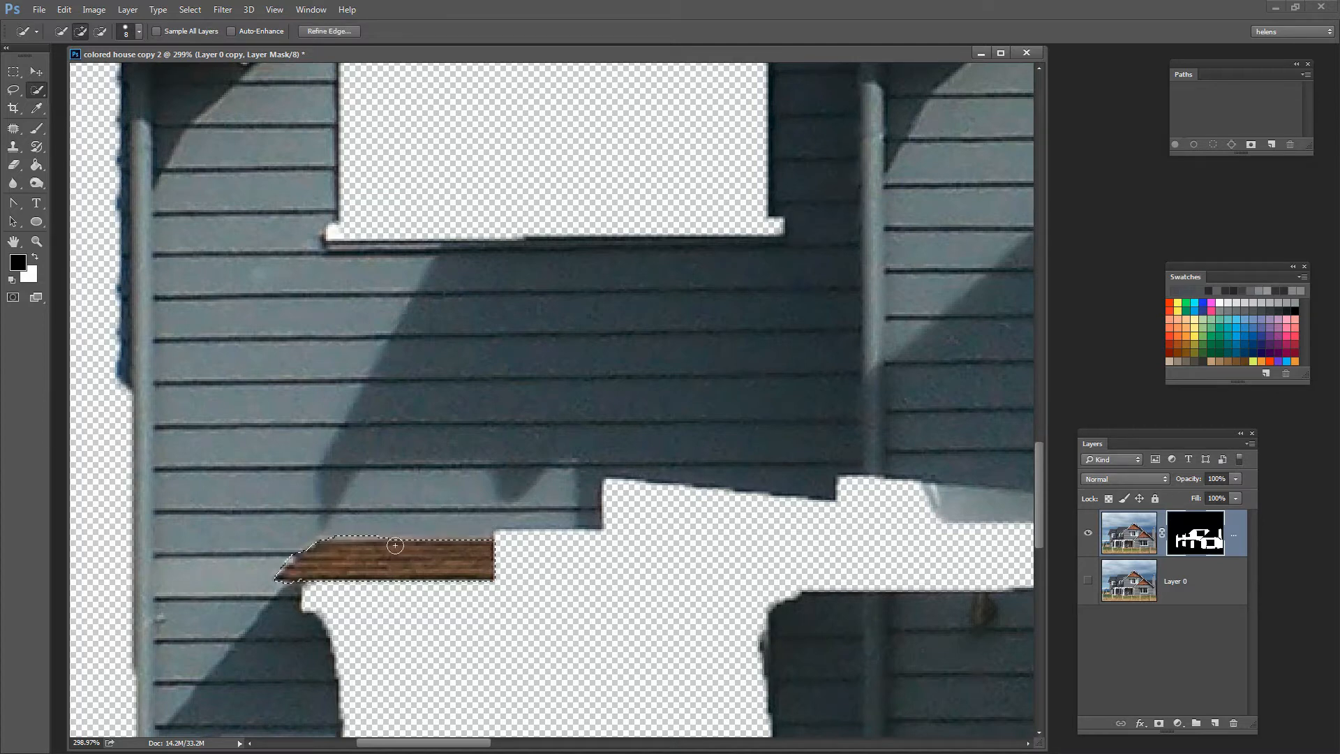
- Subtract the siding spill at the awning's left end from the selection and fill the awning area with black on the mask
{"action": "key", "text": "alt"}
{"action": "key", "text": "alt"}
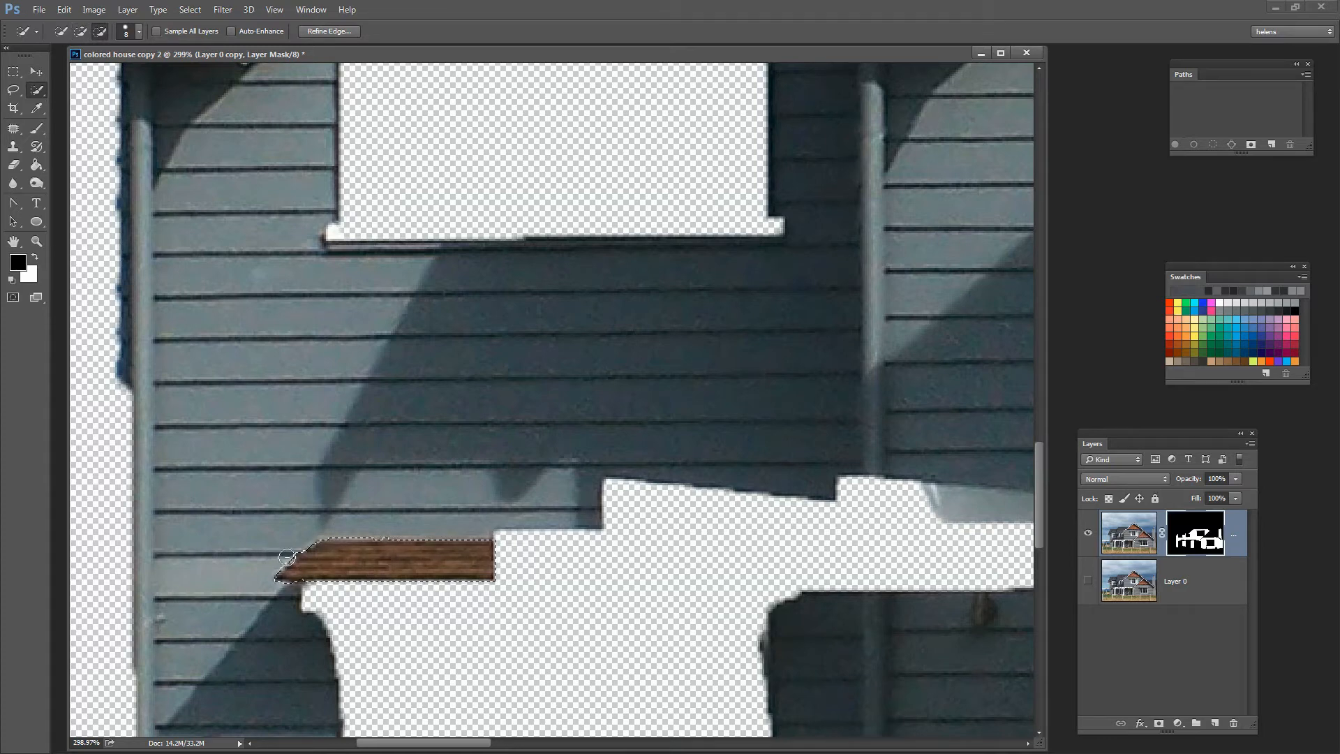
{"action": "left_click", "coordinate": [286, 556], "text": "alt"}
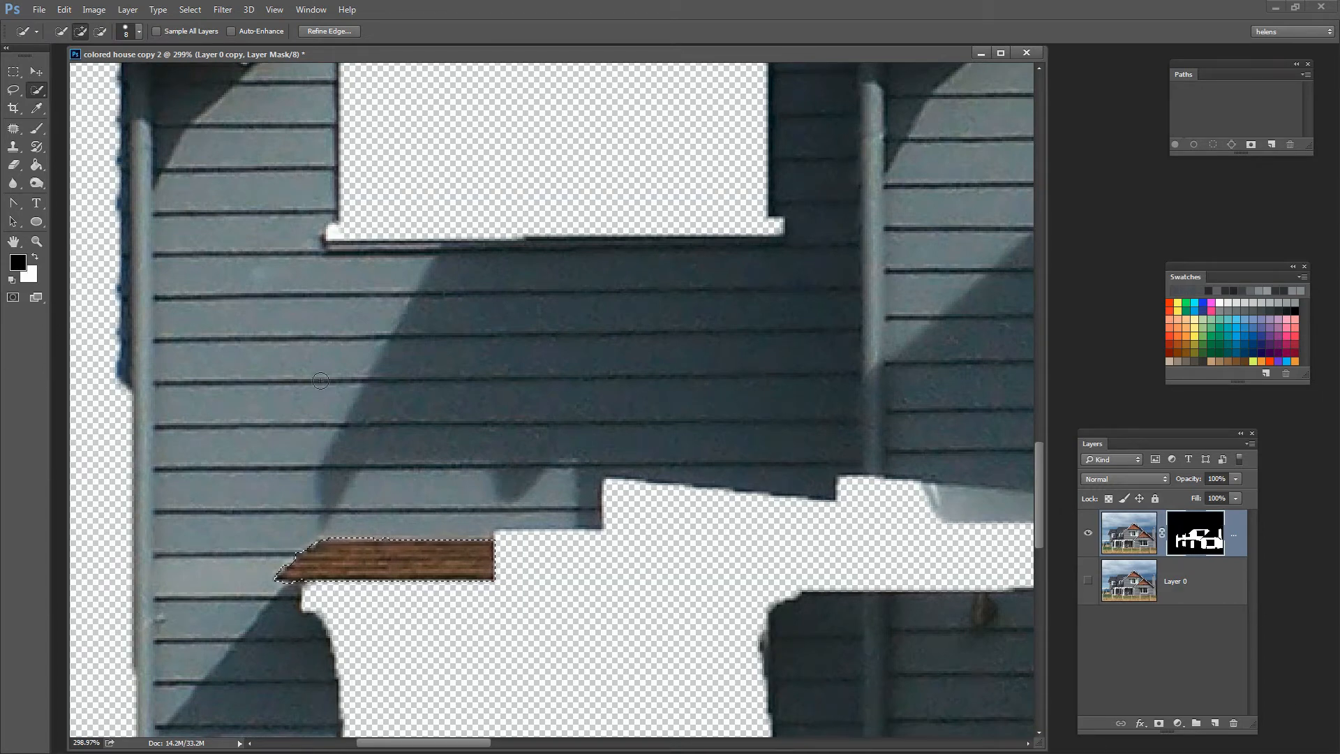
{"action": "key", "text": "alt+BackSpace"}
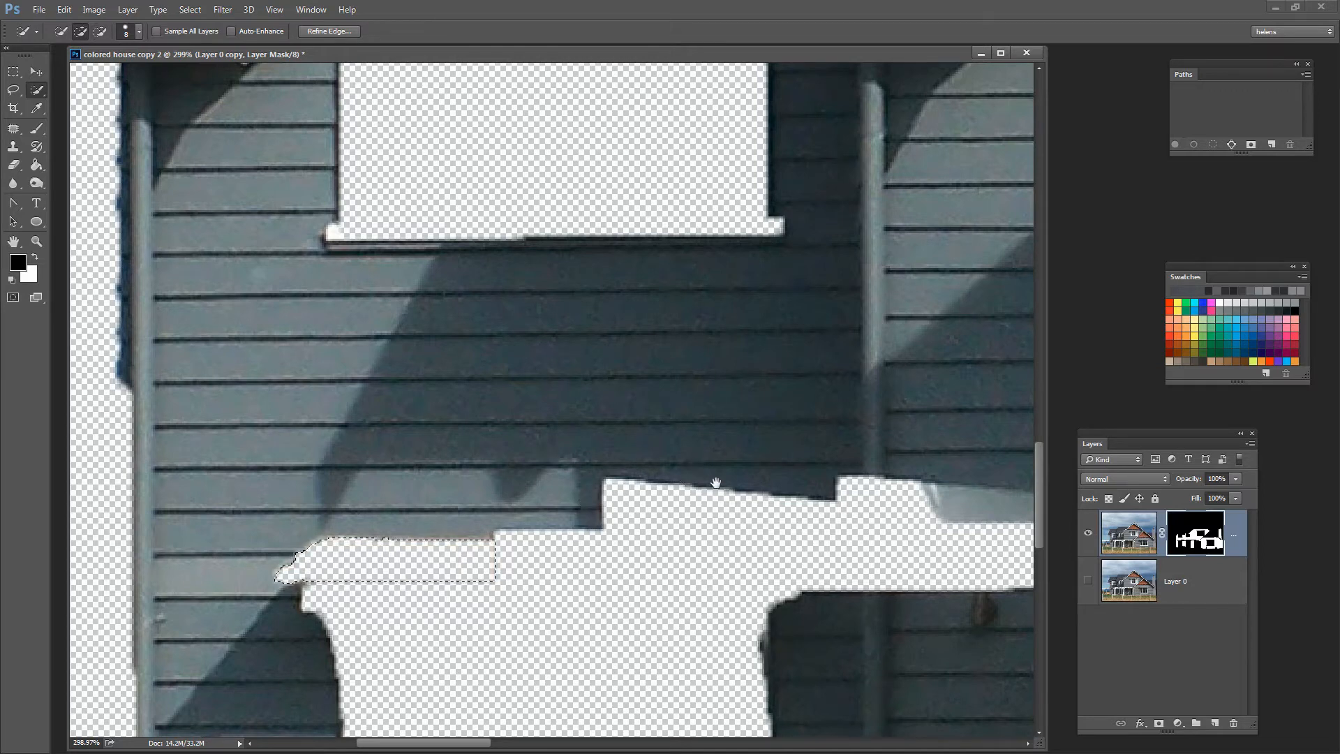
- Select the pale pergola remnant below the left wing's siding, fill it with black on the mask and deselect
{"action": "left_click_drag", "start_coordinate": [759, 543], "coordinate": [189, 494]}
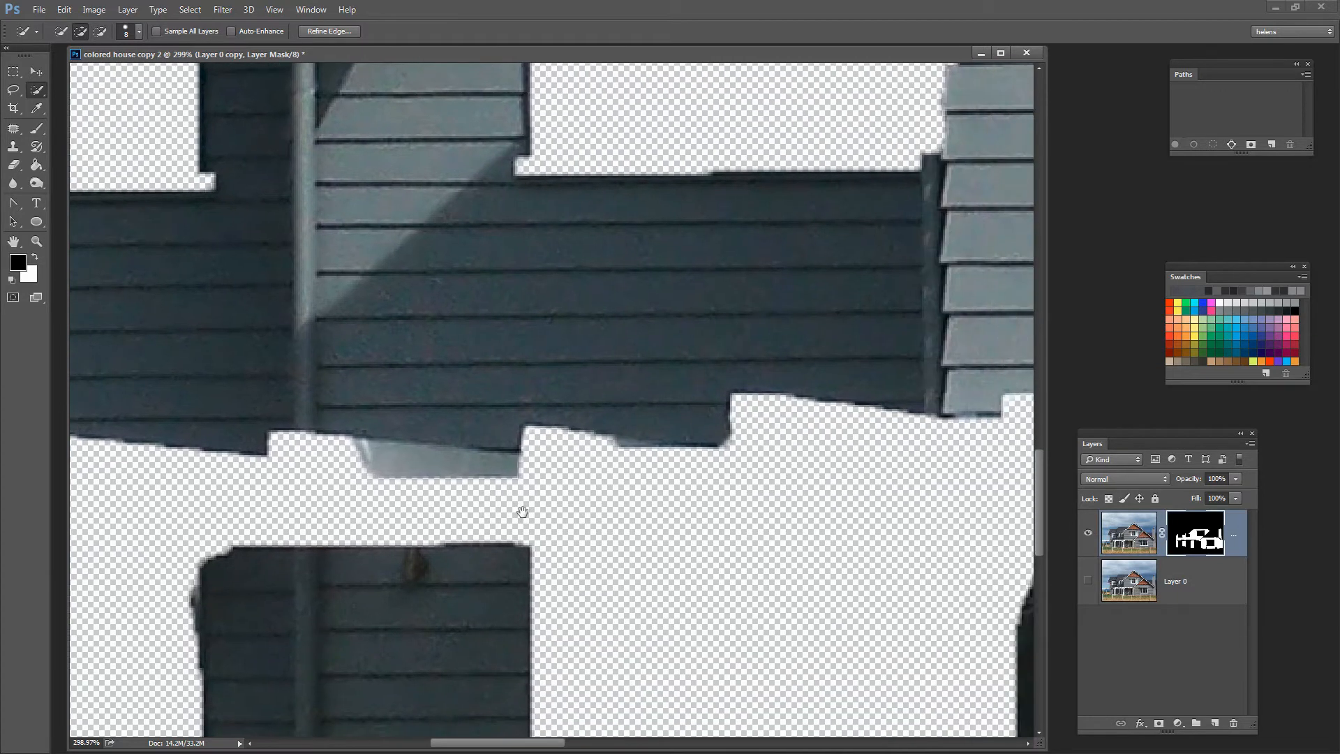
{"action": "left_click_drag", "start_coordinate": [531, 507], "coordinate": [490, 511]}
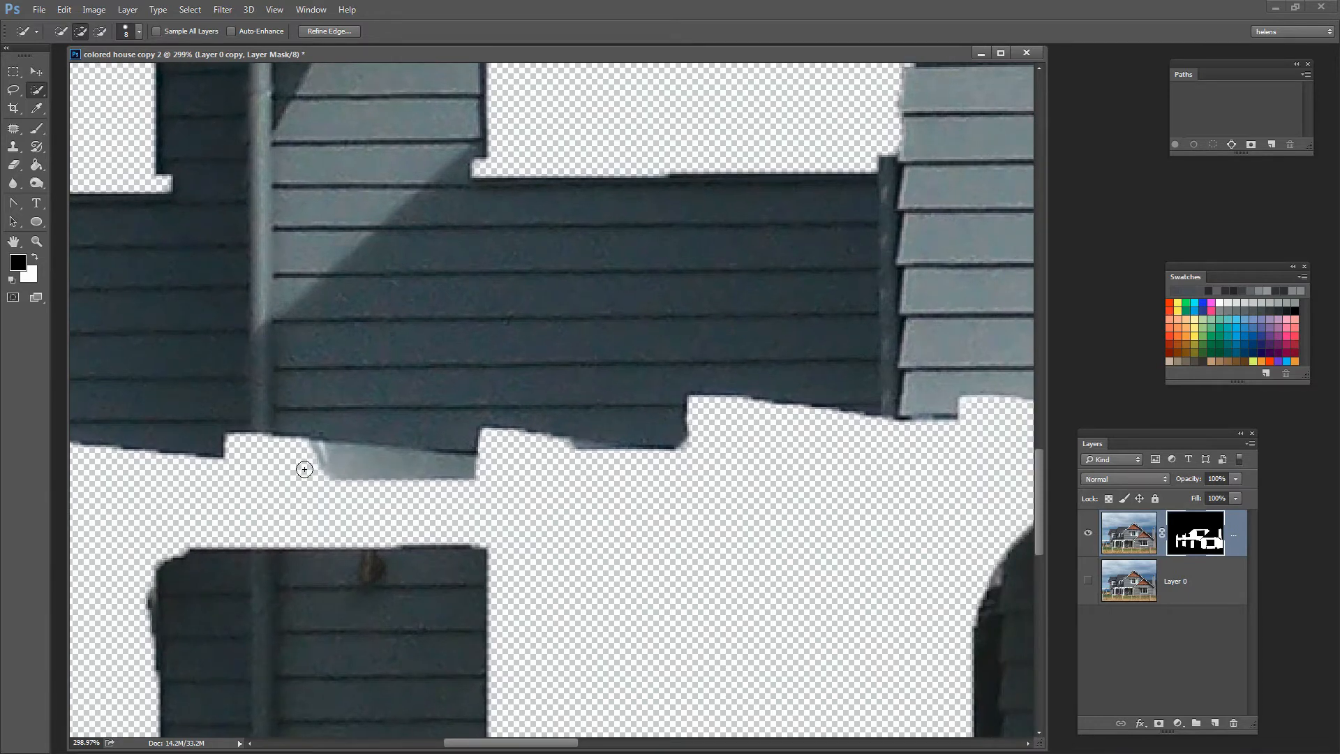
{"action": "key", "text": "ctrl+d"}
{"action": "left_click_drag", "start_coordinate": [341, 456], "coordinate": [468, 482]}
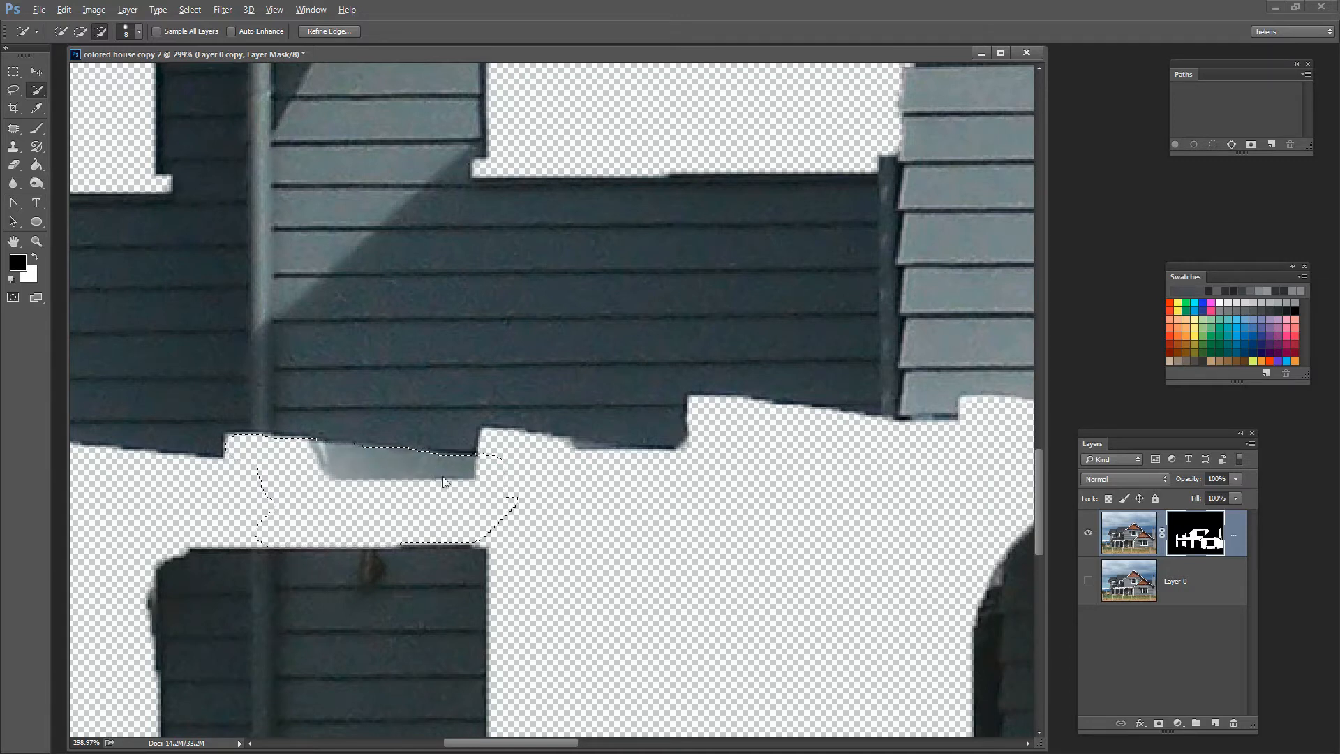
{"action": "key", "text": "alt+BackSpace"}
{"action": "key", "text": "ctrl+d"}
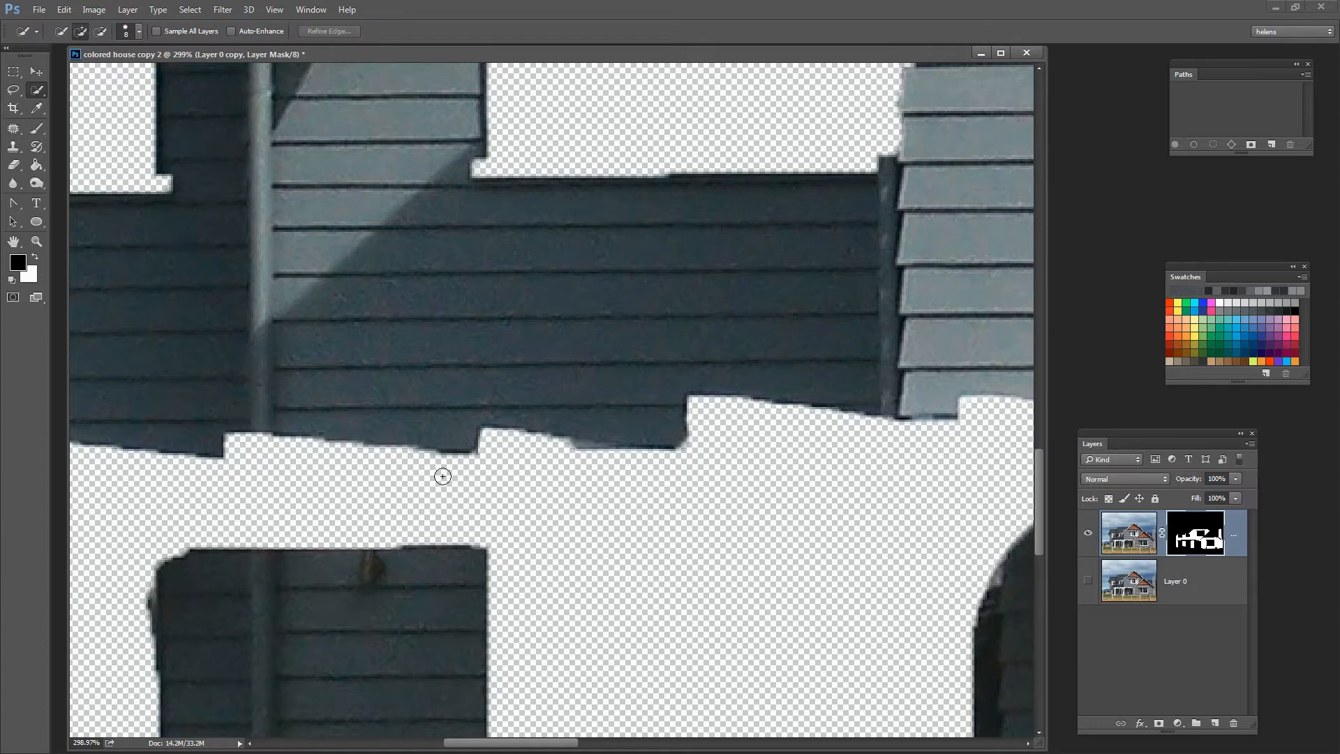
- Mask out the white pergola beam and bracket beside the right gable's lower corner with black, including the faint edge residue
{"action": "left_click_drag", "start_coordinate": [776, 516], "coordinate": [140, 471]}
{"action": "left_click_drag", "start_coordinate": [950, 482], "coordinate": [352, 510]}
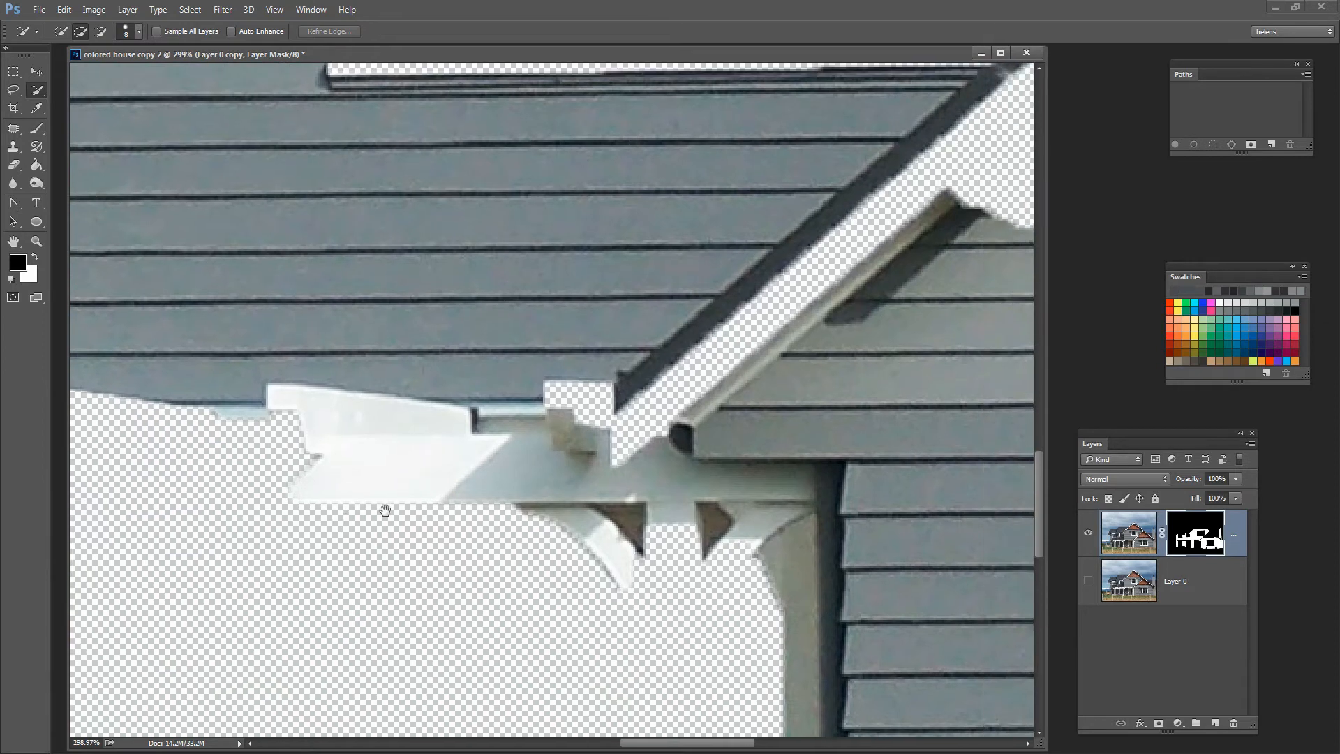
{"action": "mouse_move", "coordinate": [320, 414]}
{"action": "left_mouse_down"}
{"action": "mouse_move", "coordinate": [391, 445]}
{"action": "mouse_move", "coordinate": [278, 392]}
{"action": "left_mouse_up"}
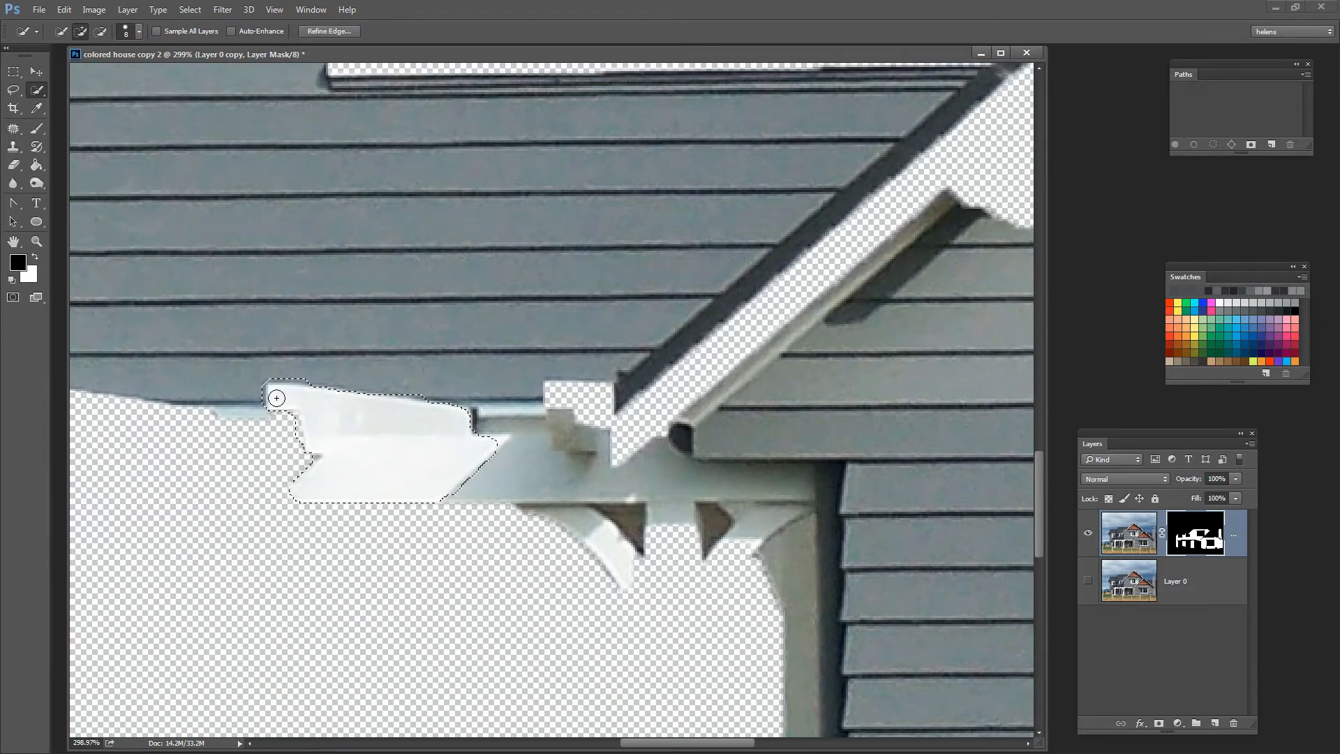
{"action": "mouse_move", "coordinate": [484, 446]}
{"action": "left_mouse_down"}
{"action": "mouse_move", "coordinate": [575, 455]}
{"action": "mouse_move", "coordinate": [508, 428]}
{"action": "left_mouse_up"}
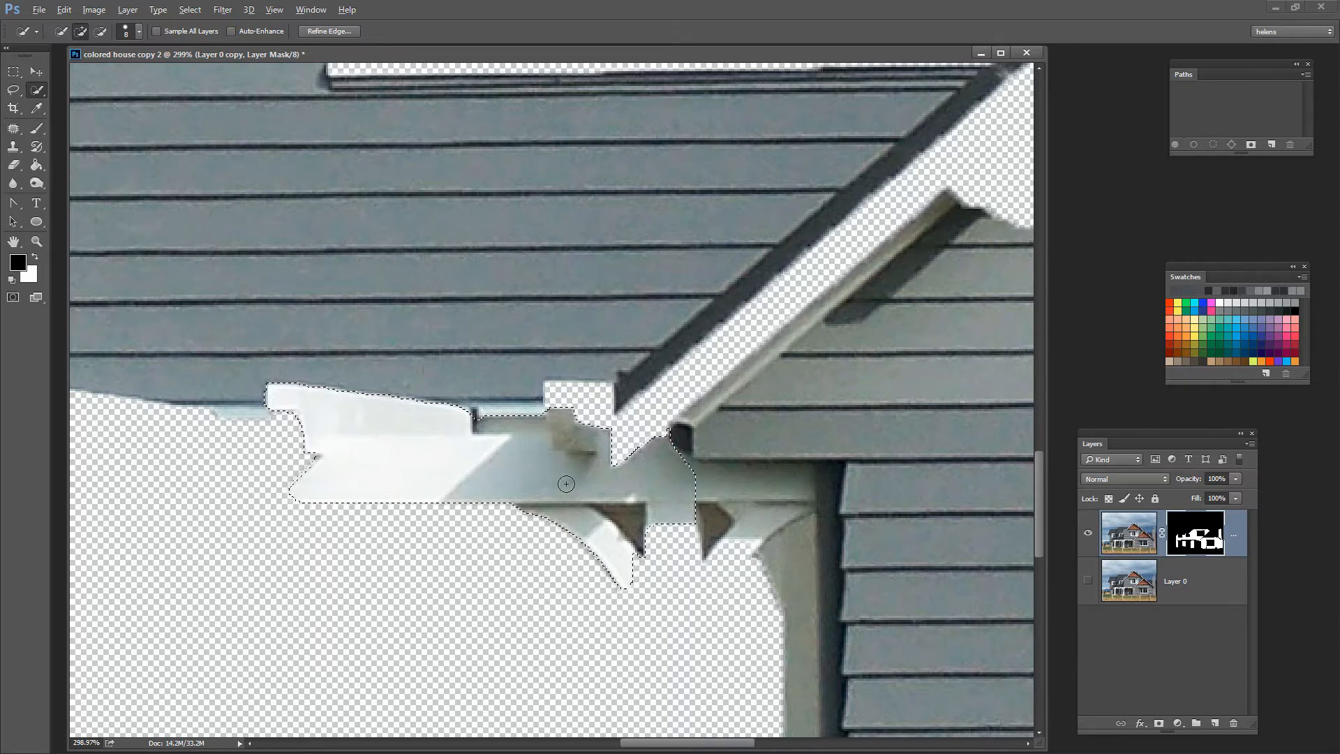
{"action": "key", "text": "alt+BackSpace"}
{"action": "key", "text": "ctrl+d"}
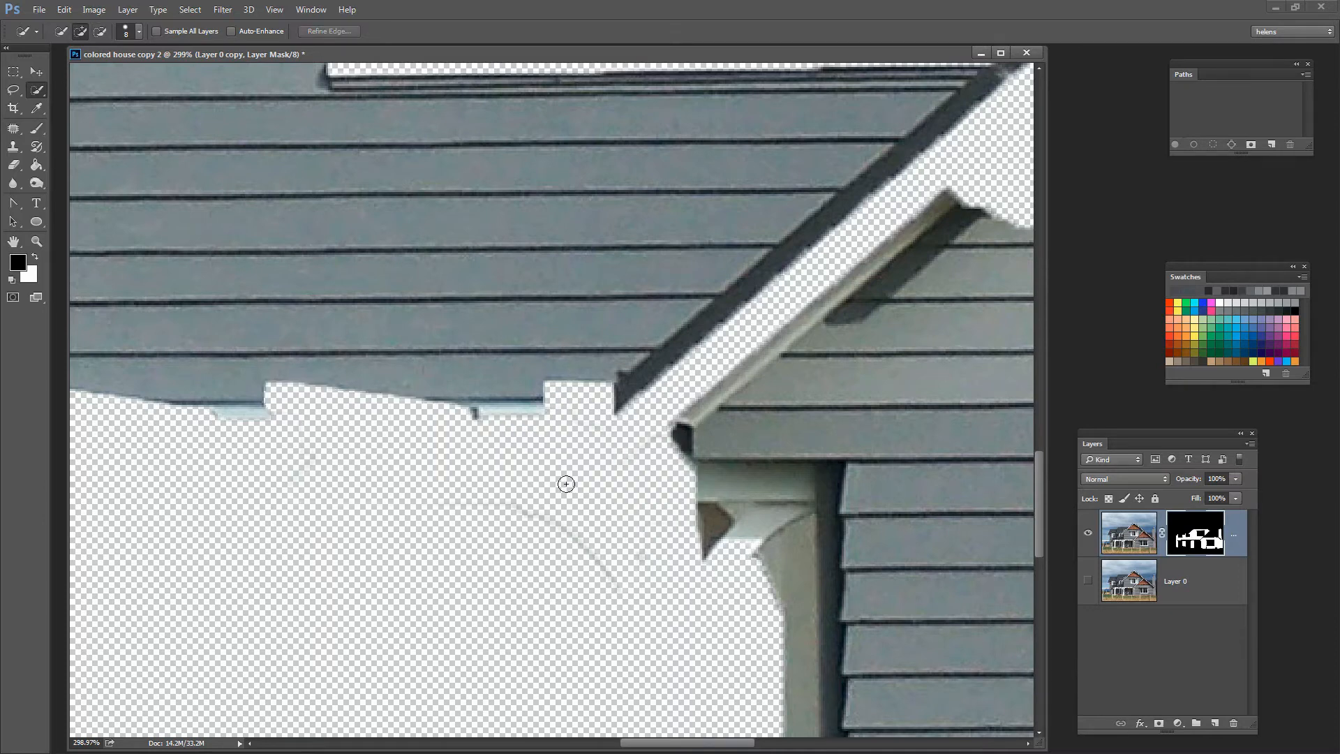
{"action": "mouse_move", "coordinate": [428, 505]}
{"action": "left_mouse_down"}
{"action": "mouse_move", "coordinate": [498, 510]}
{"action": "mouse_move", "coordinate": [643, 589]}
{"action": "mouse_move", "coordinate": [637, 572]}
{"action": "left_mouse_up"}
{"action": "key", "text": "alt+BackSpace"}
{"action": "key", "text": "ctrl+d"}
- Select the wooden fence post remnant in front of the right wing's siding and fill it with black on the mask
{"action": "left_click_drag", "start_coordinate": [481, 540], "coordinate": [272, 56]}
{"action": "left_click", "coordinate": [793, 743]}
{"action": "mouse_move", "coordinate": [627, 617]}
{"action": "left_mouse_down"}
{"action": "mouse_move", "coordinate": [325, 378]}
{"action": "mouse_move", "coordinate": [237, 415]}
{"action": "mouse_move", "coordinate": [259, 414]}
{"action": "left_mouse_up"}
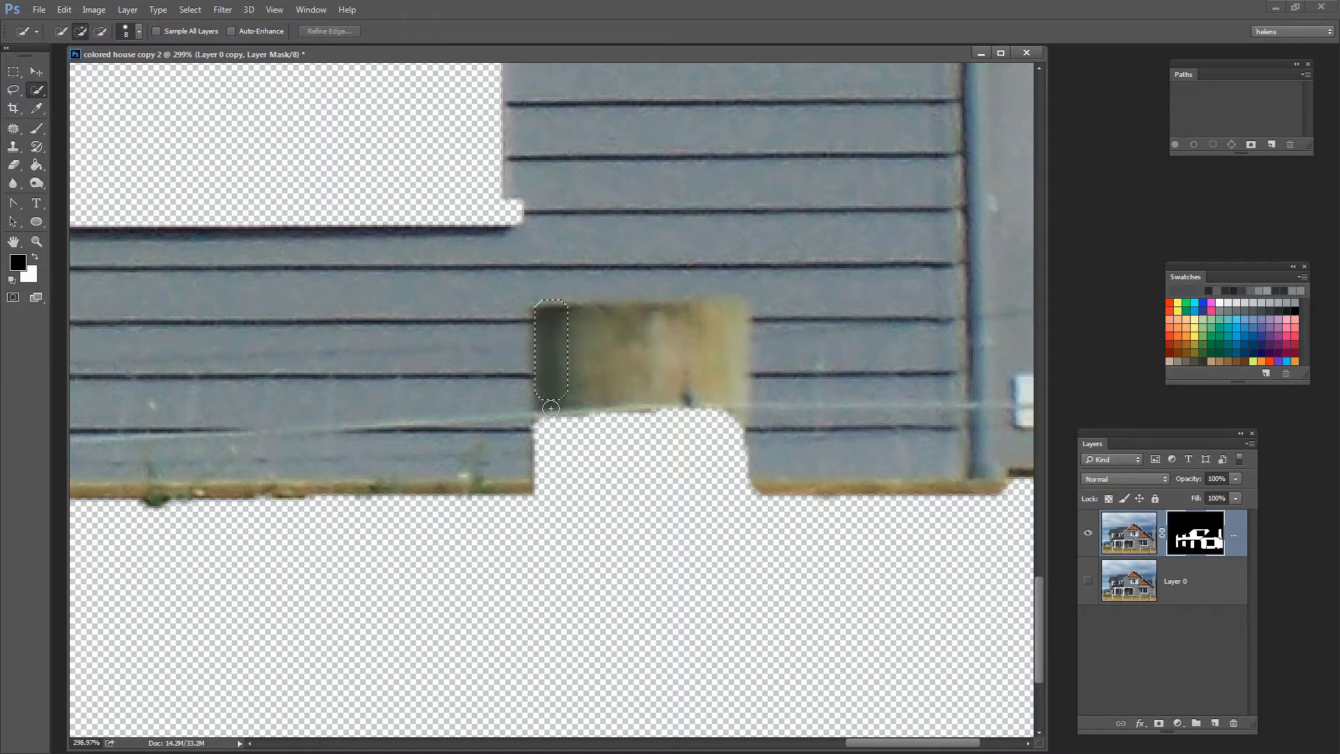
{"action": "left_click_drag", "start_coordinate": [544, 315], "coordinate": [680, 325]}
{"action": "mouse_move", "coordinate": [680, 371]}
{"action": "left_mouse_down"}
{"action": "mouse_move", "coordinate": [697, 422]}
{"action": "mouse_move", "coordinate": [731, 440]}
{"action": "mouse_move", "coordinate": [586, 413]}
{"action": "mouse_move", "coordinate": [558, 422]}
{"action": "mouse_move", "coordinate": [585, 394]}
{"action": "left_mouse_up"}
{"action": "key", "text": "alt+BackSpace"}
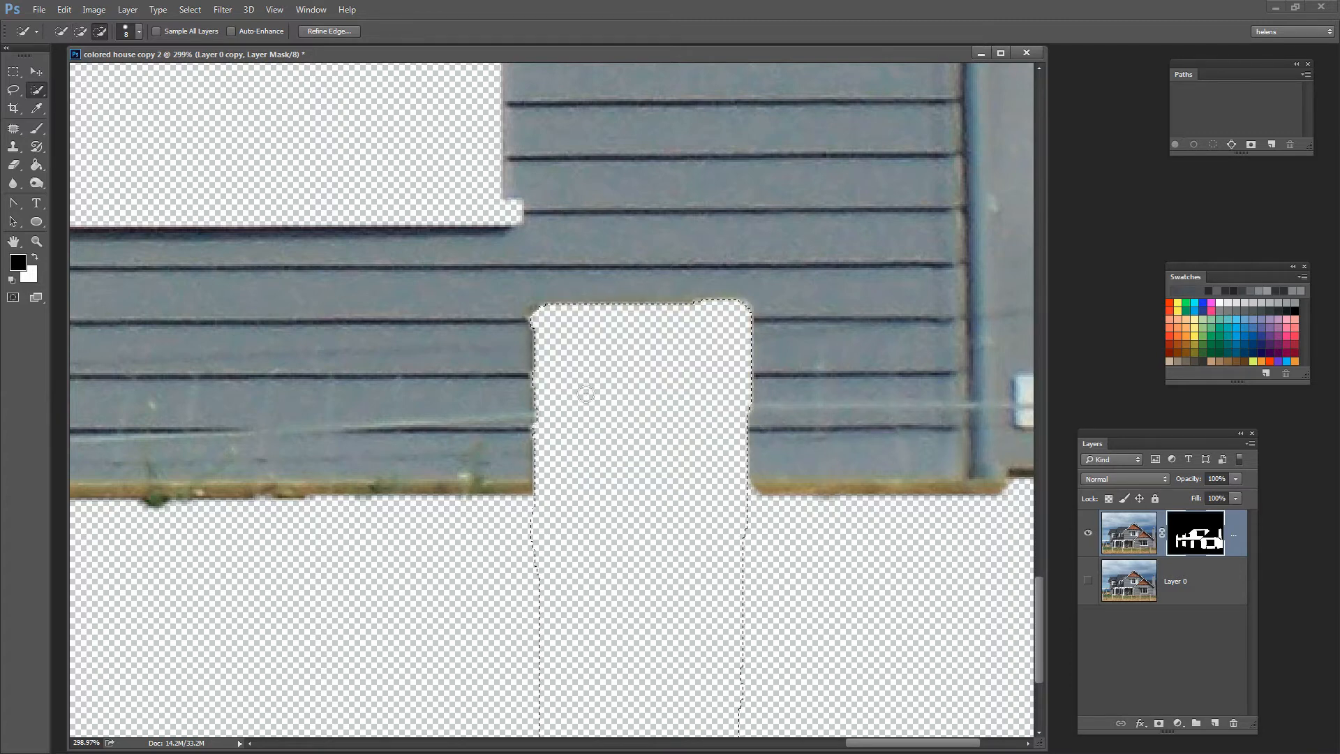
- Mask out the wooden base strip below the siding and chimney, from the fence post gap to the photo's right edge, and deselect
{"action": "mouse_move", "coordinate": [756, 497]}
{"action": "left_mouse_down"}
{"action": "mouse_move", "coordinate": [1020, 500]}
{"action": "mouse_move", "coordinate": [932, 505]}
{"action": "left_mouse_up"}
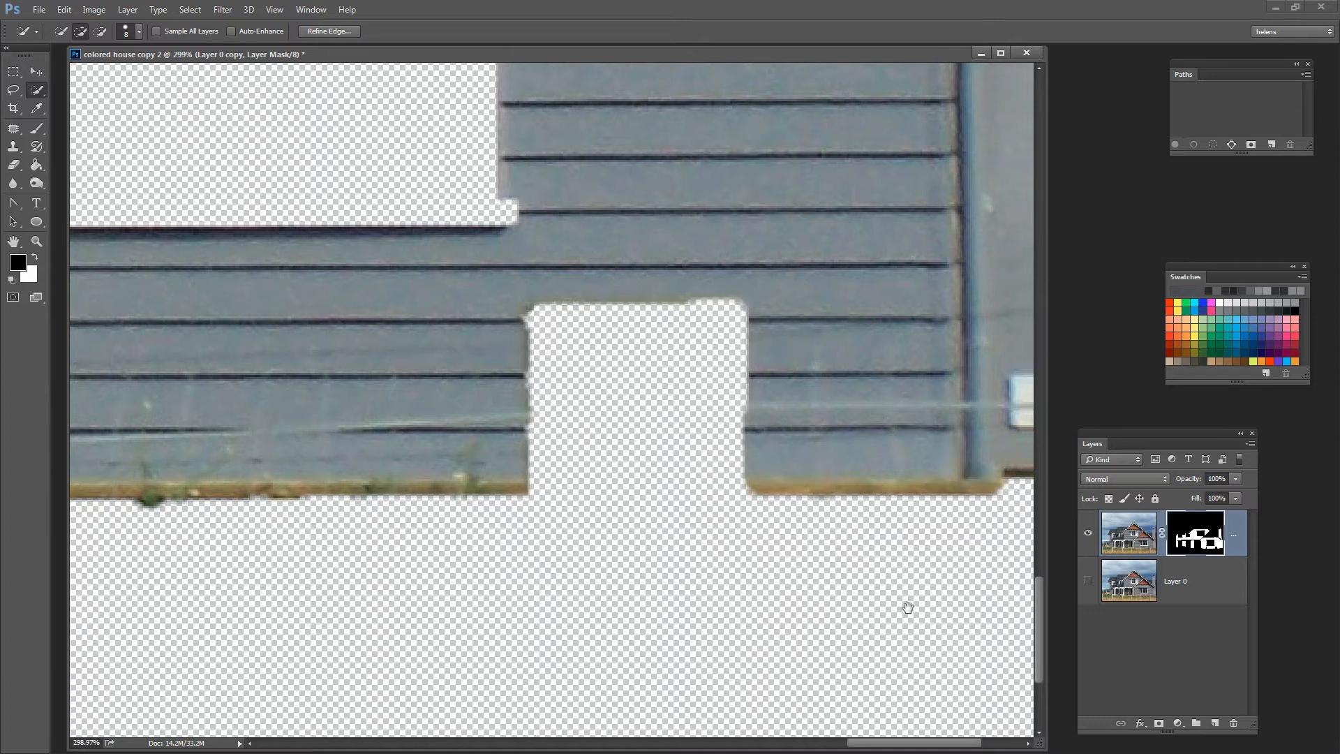
{"action": "left_click_drag", "start_coordinate": [906, 607], "coordinate": [481, 575]}
{"action": "mouse_move", "coordinate": [745, 447]}
{"action": "left_mouse_down"}
{"action": "mouse_move", "coordinate": [891, 458]}
{"action": "mouse_move", "coordinate": [879, 530]}
{"action": "left_mouse_up"}
{"action": "mouse_move", "coordinate": [627, 457]}
{"action": "left_mouse_down"}
{"action": "mouse_move", "coordinate": [534, 455]}
{"action": "mouse_move", "coordinate": [687, 458]}
{"action": "mouse_move", "coordinate": [419, 456]}
{"action": "left_mouse_up"}
{"action": "mouse_move", "coordinate": [604, 551]}
{"action": "left_mouse_down"}
{"action": "mouse_move", "coordinate": [603, 569]}
{"action": "mouse_move", "coordinate": [542, 601]}
{"action": "mouse_move", "coordinate": [921, 617]}
{"action": "mouse_move", "coordinate": [802, 564]}
{"action": "left_mouse_up"}
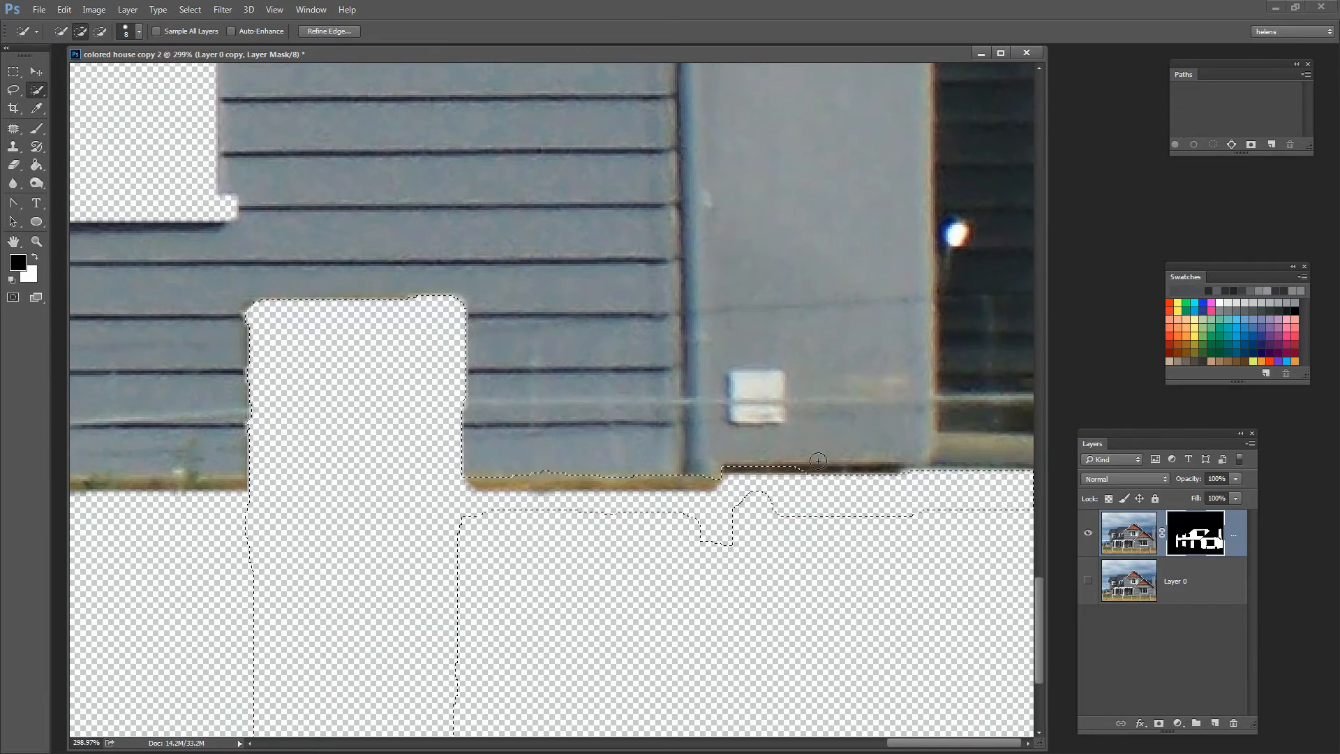
{"action": "left_click_drag", "start_coordinate": [819, 461], "coordinate": [923, 455]}
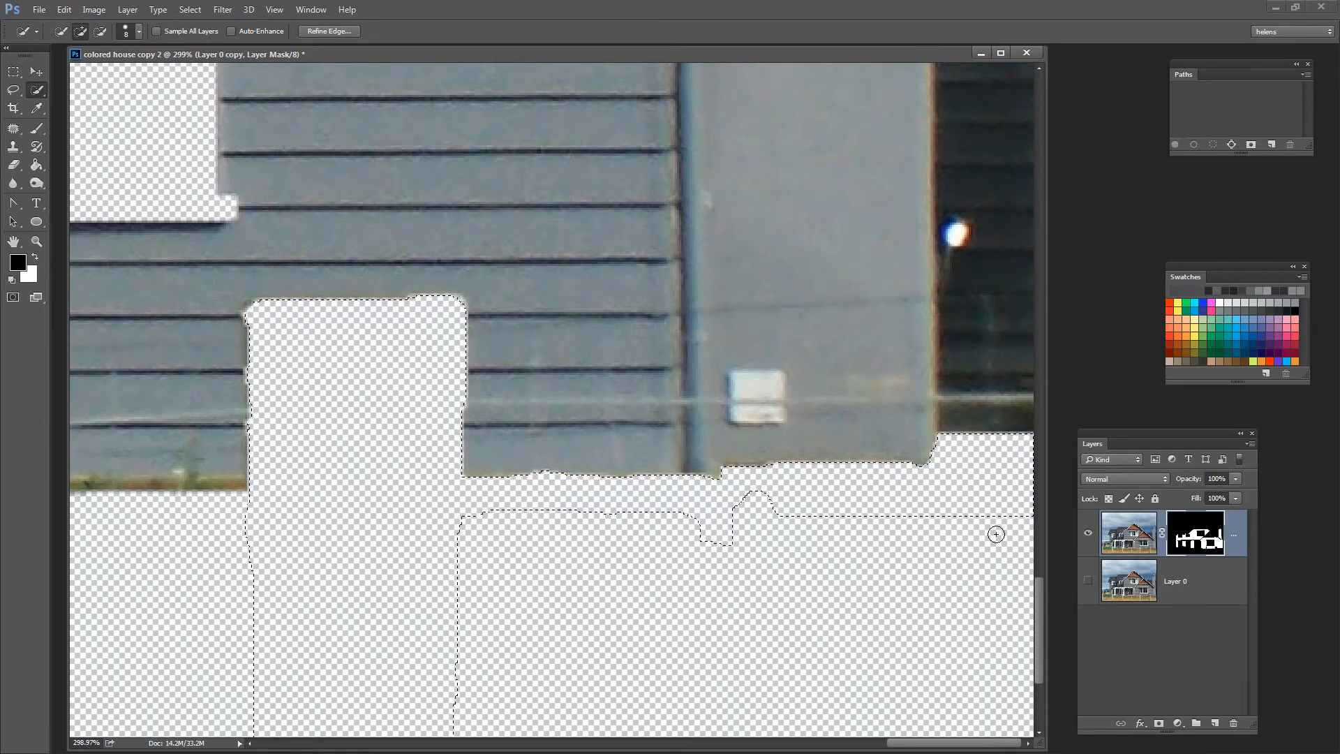
{"action": "key", "text": "ctrl+d"}
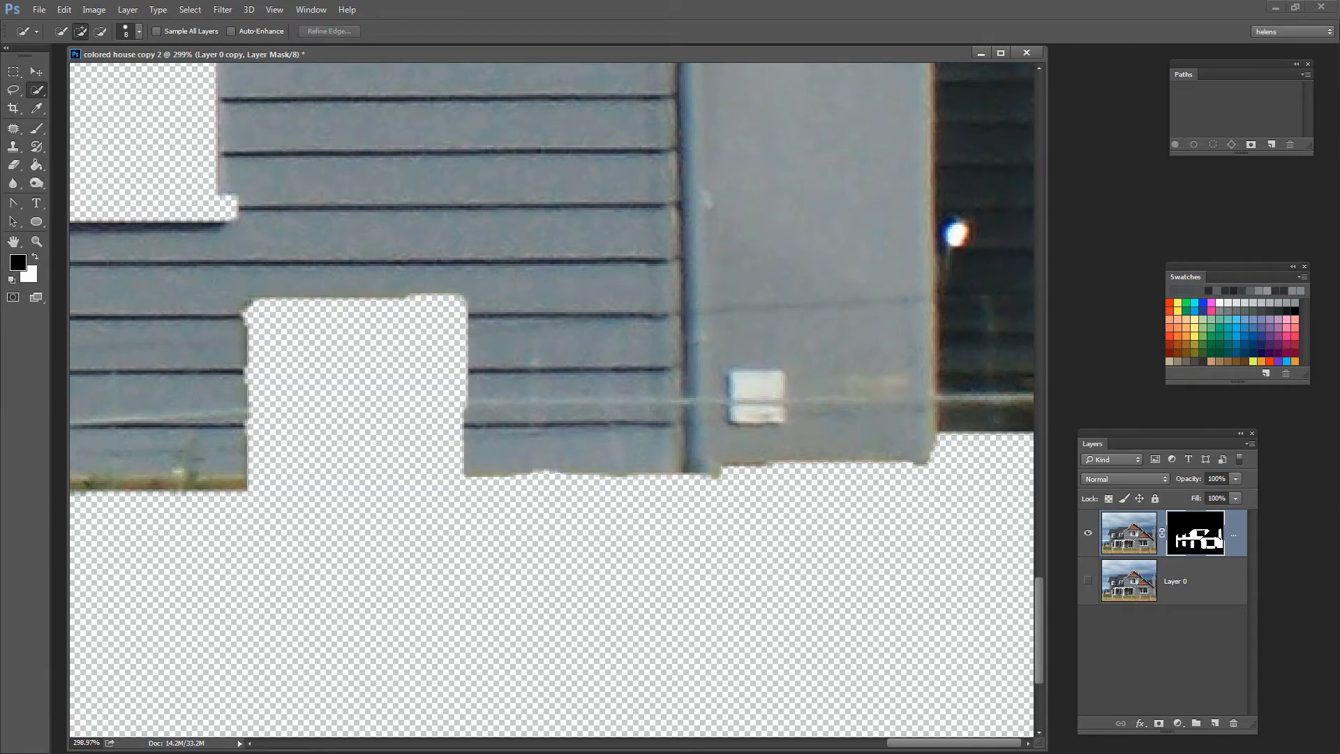
- Mask out the wooden base strip below the siding under the right wing's large window with black, and deselect
{"action": "left_click_drag", "start_coordinate": [230, 574], "coordinate": [891, 604]}
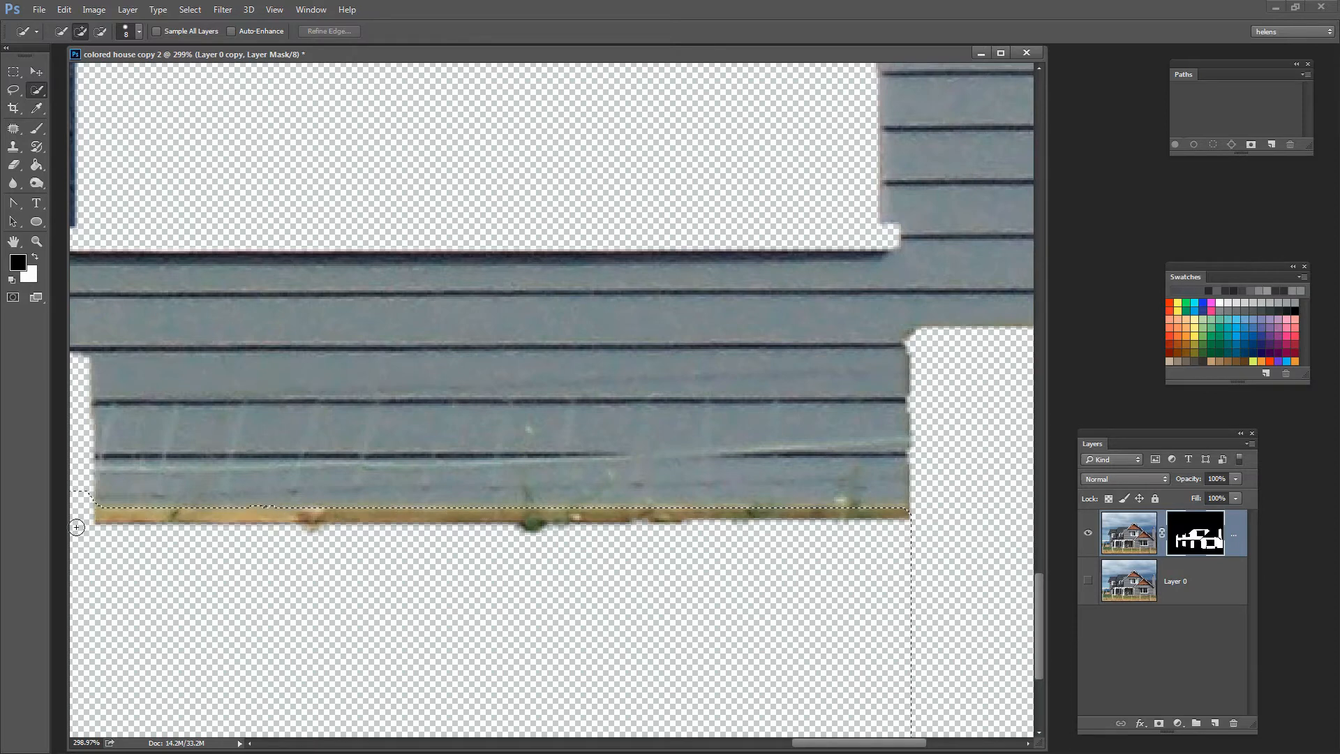
{"action": "left_click_drag", "start_coordinate": [77, 527], "coordinate": [125, 559]}
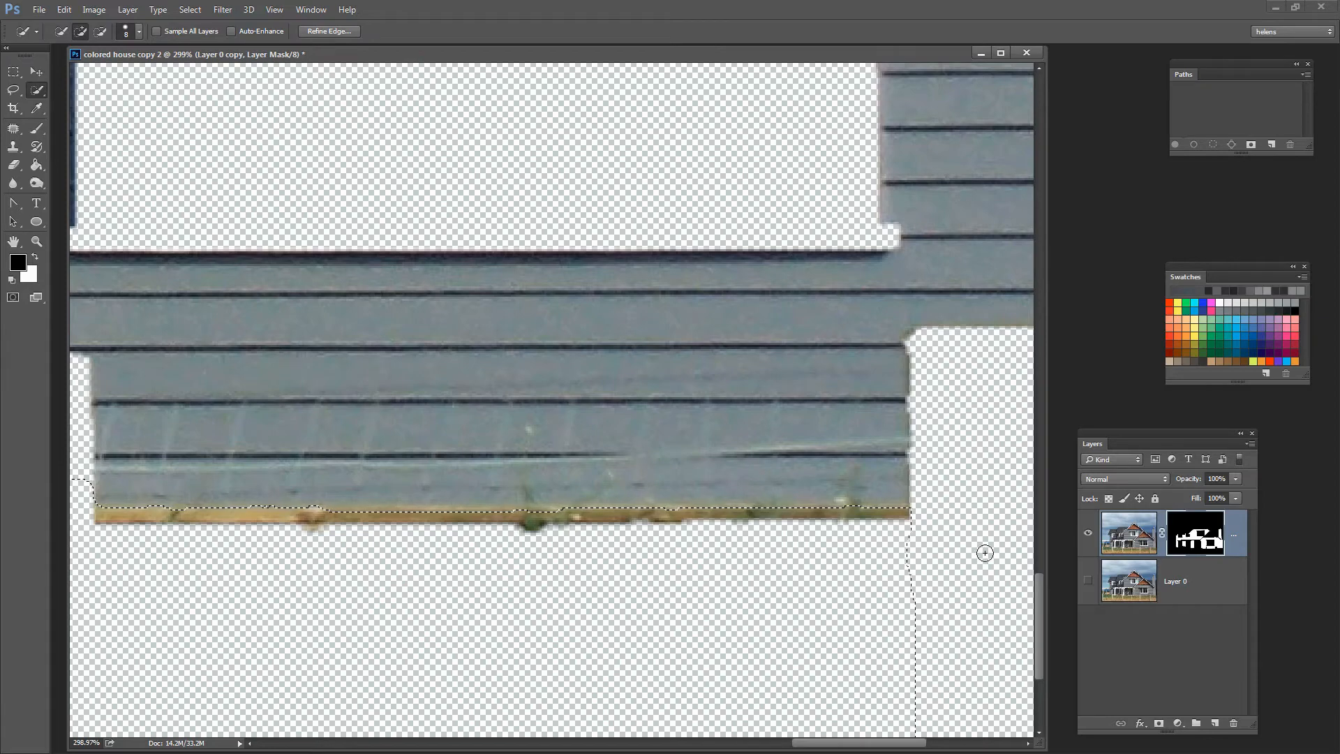
{"action": "key", "text": "alt+BackSpace"}
{"action": "key", "text": "ctrl+d"}
{"action": "key", "text": "z"}
{"action": "left_click_drag", "start_coordinate": [829, 687], "coordinate": [682, 663]}
{"action": "left_click_drag", "start_coordinate": [594, 623], "coordinate": [689, 618]}
{"action": "left_click_drag", "start_coordinate": [617, 471], "coordinate": [160, 90]}
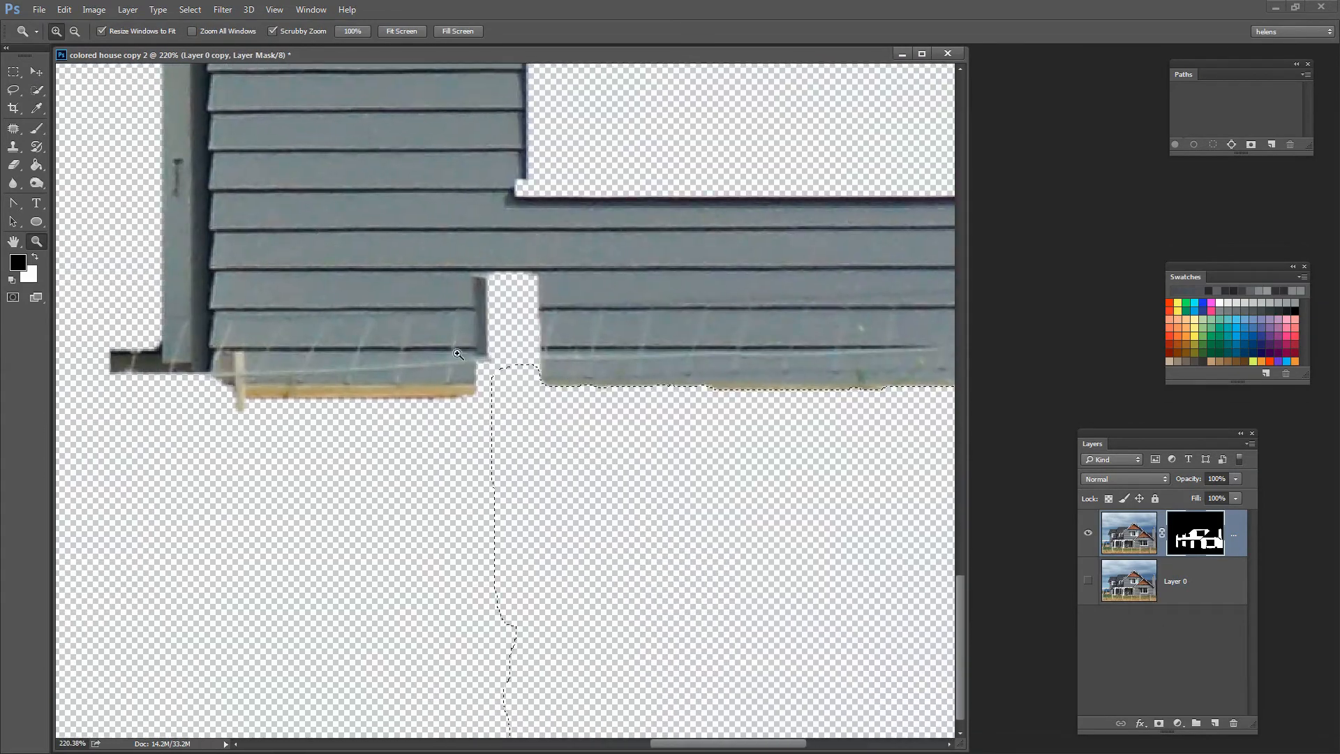
{"action": "key", "text": "ctrl+d"}
- Select the short wooden base strip left of the fence post gap on the right wing, mask it out with black and deselect
{"action": "left_click", "coordinate": [37, 89]}
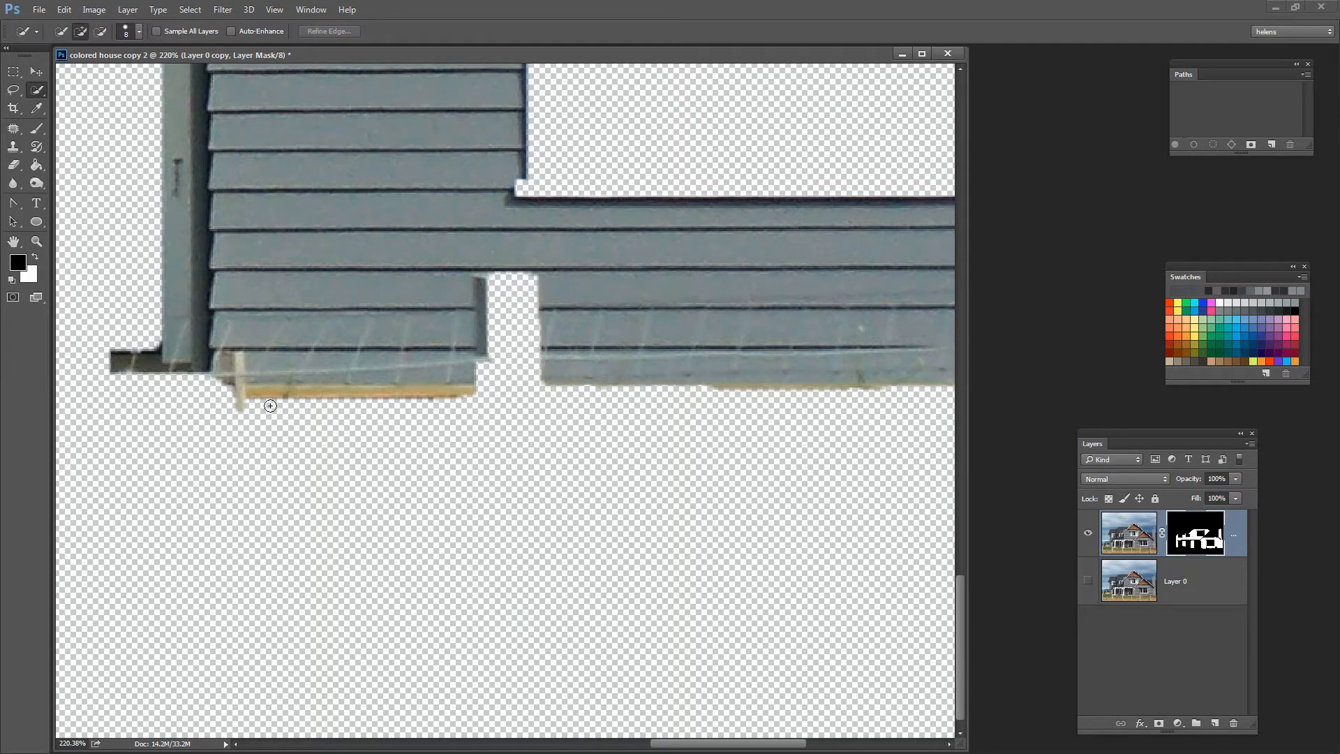
{"action": "left_click_drag", "start_coordinate": [478, 401], "coordinate": [518, 434]}
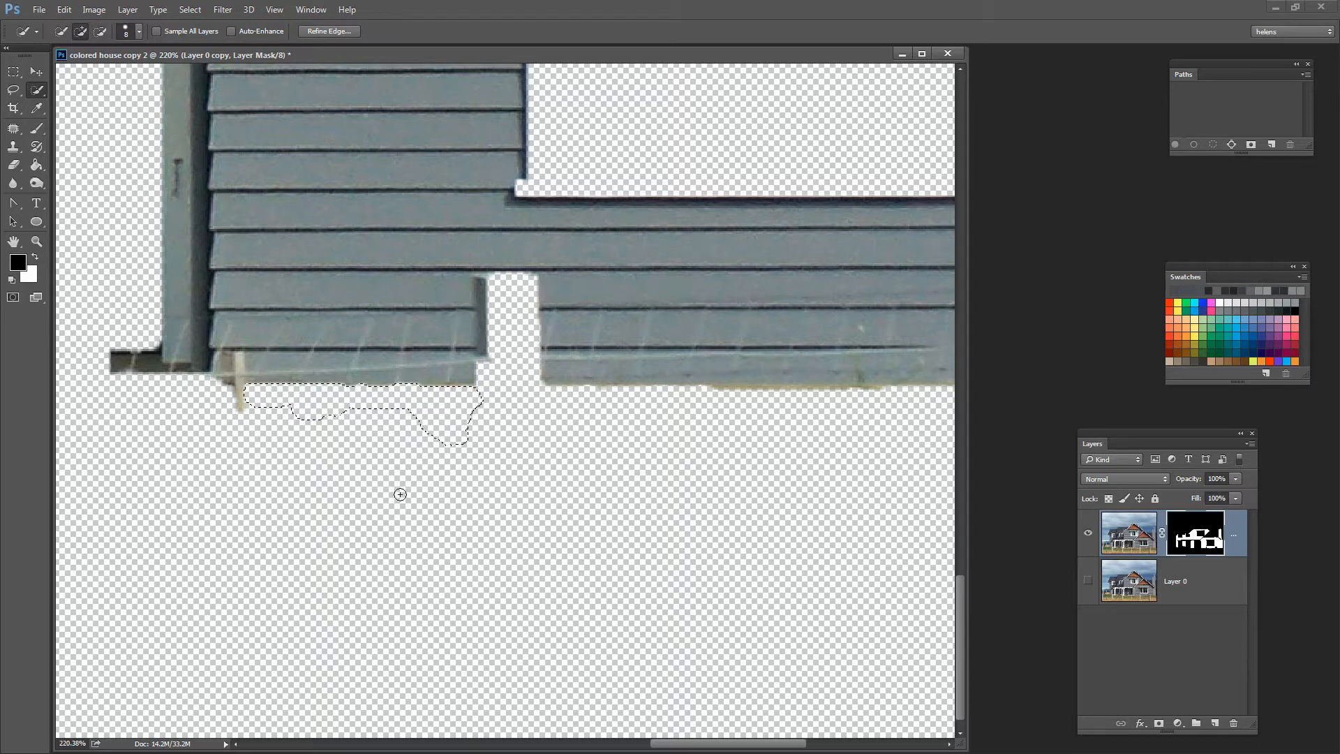
{"action": "key", "text": "z"}
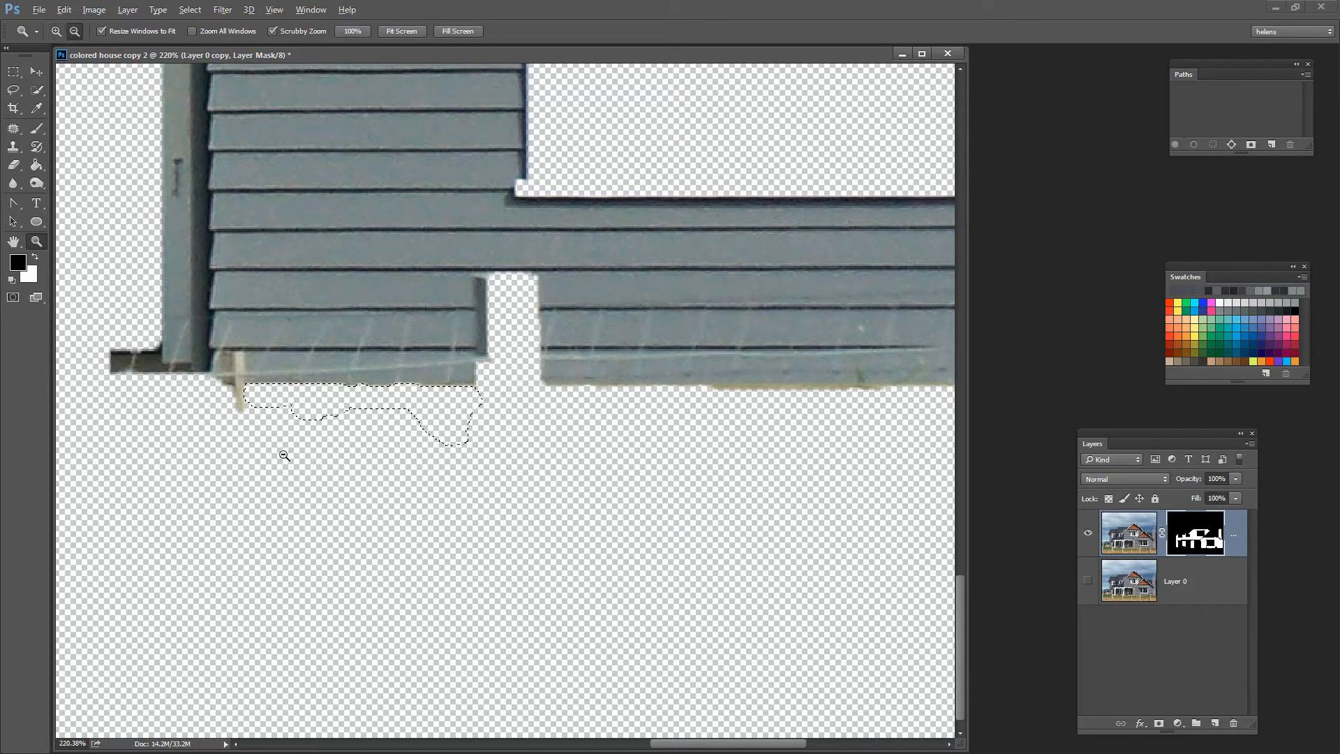
{"action": "left_click", "coordinate": [282, 453], "text": "alt"}
{"action": "left_click", "coordinate": [285, 455], "text": "alt"}
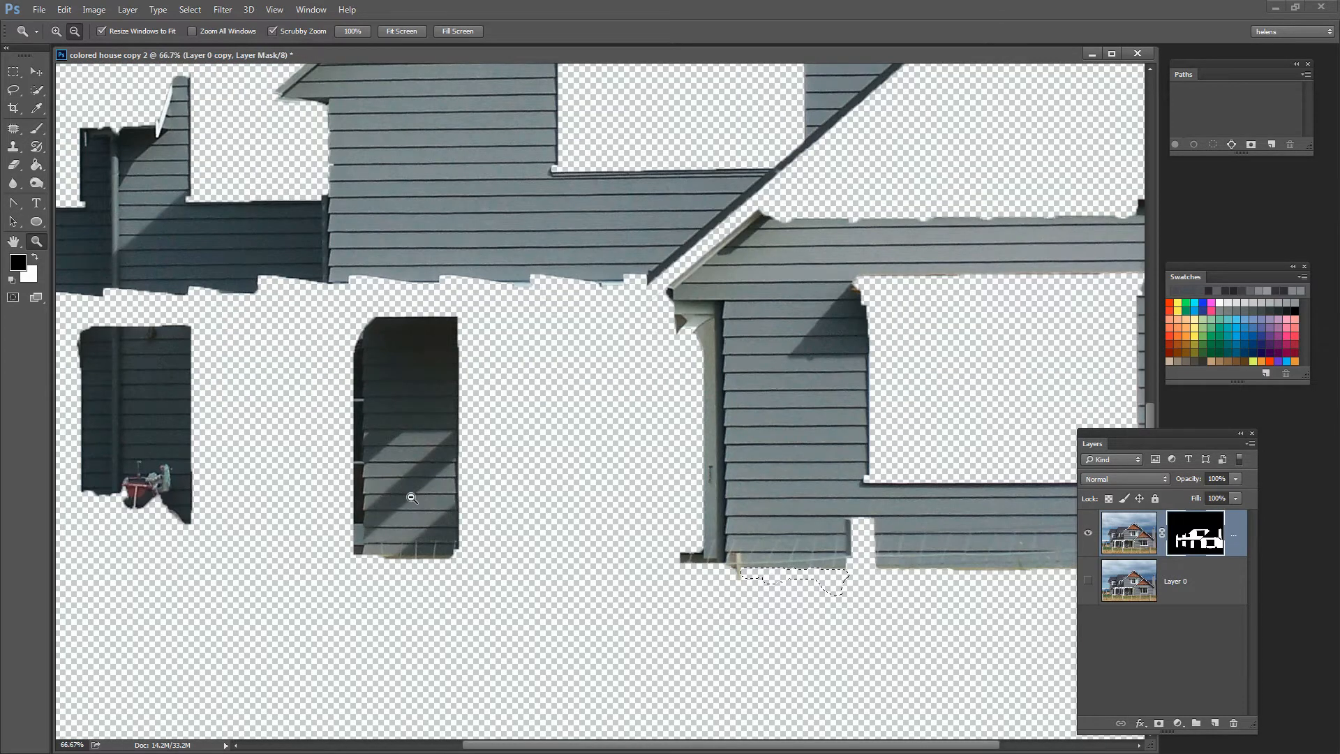
{"action": "left_click", "coordinate": [420, 500], "text": "alt"}
{"action": "left_click", "coordinate": [515, 503], "text": "alt"}
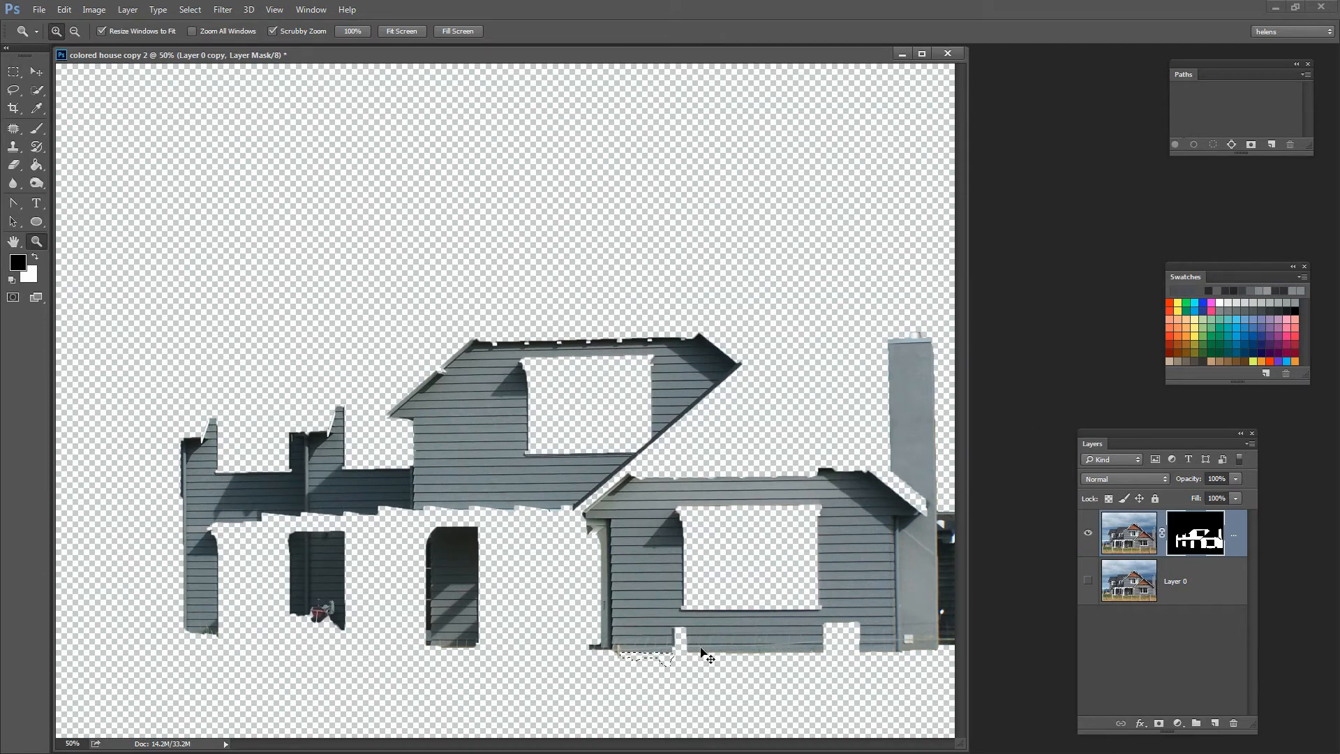
{"action": "key", "text": "ctrl+d"}
- Show Layer 0 again, add a new layer above the masked siding and fill it with bright blue
{"action": "left_click", "coordinate": [1088, 582]}
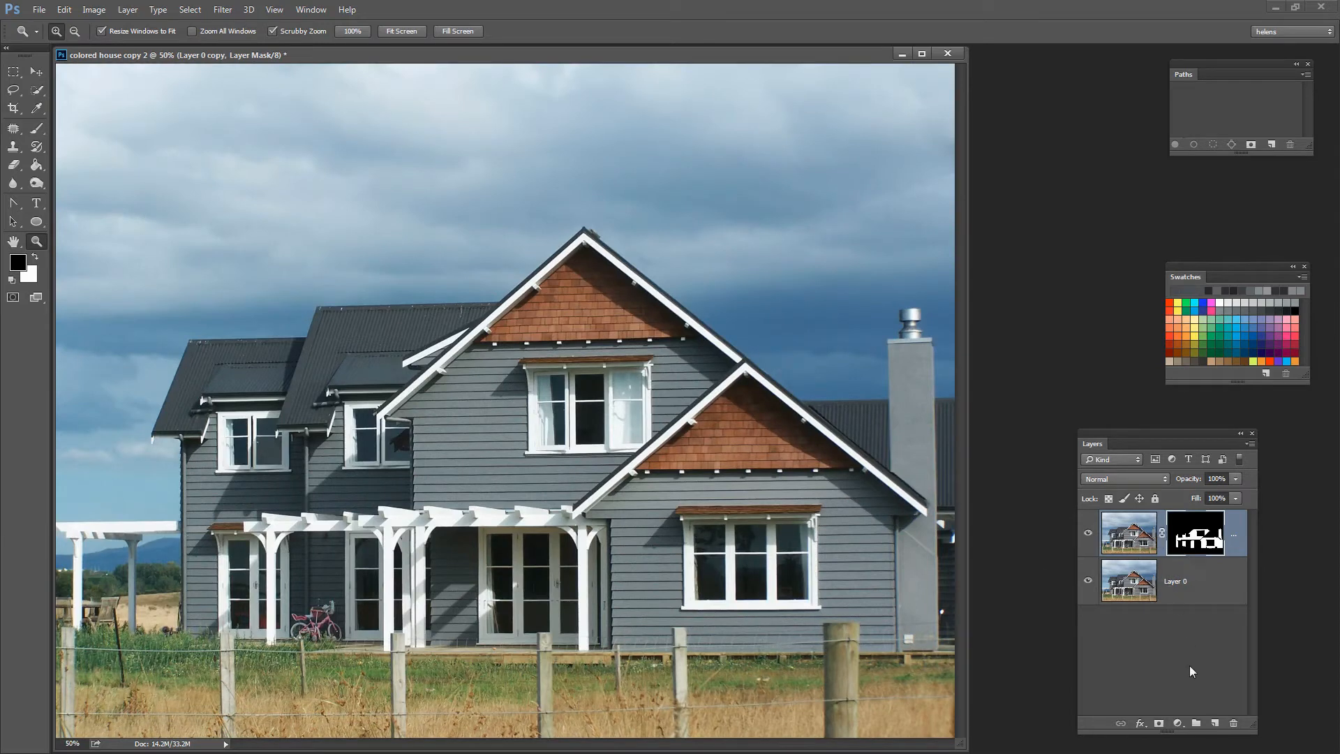
{"action": "left_click", "coordinate": [1215, 723]}
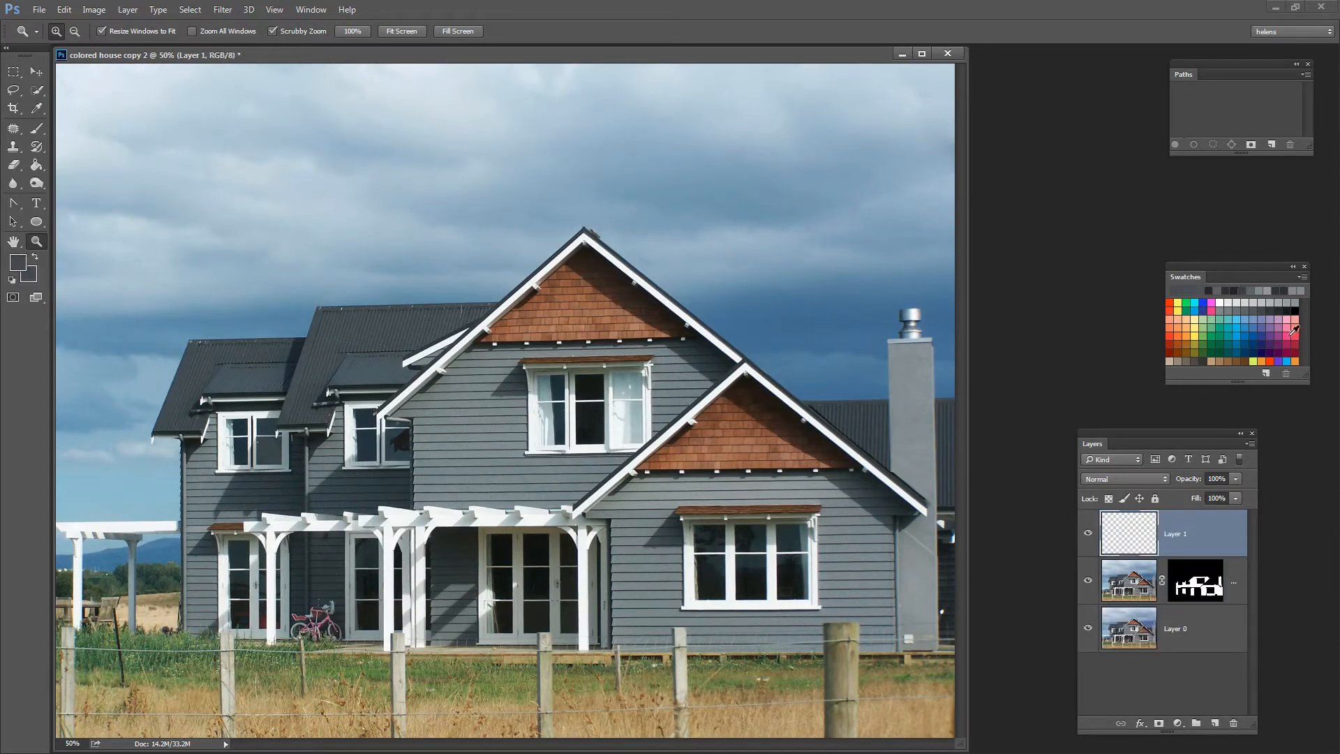
{"action": "left_click", "coordinate": [1241, 330]}
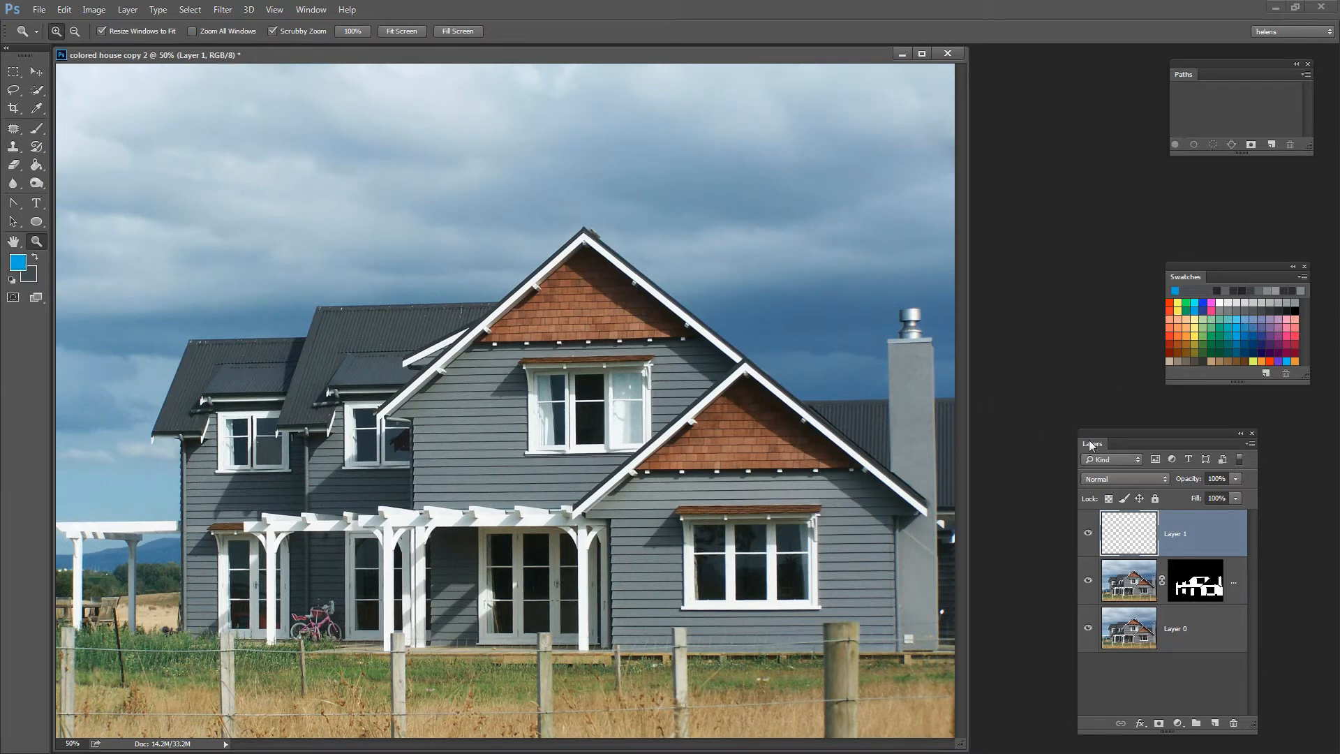
{"action": "key", "text": "alt+BackSpace"}
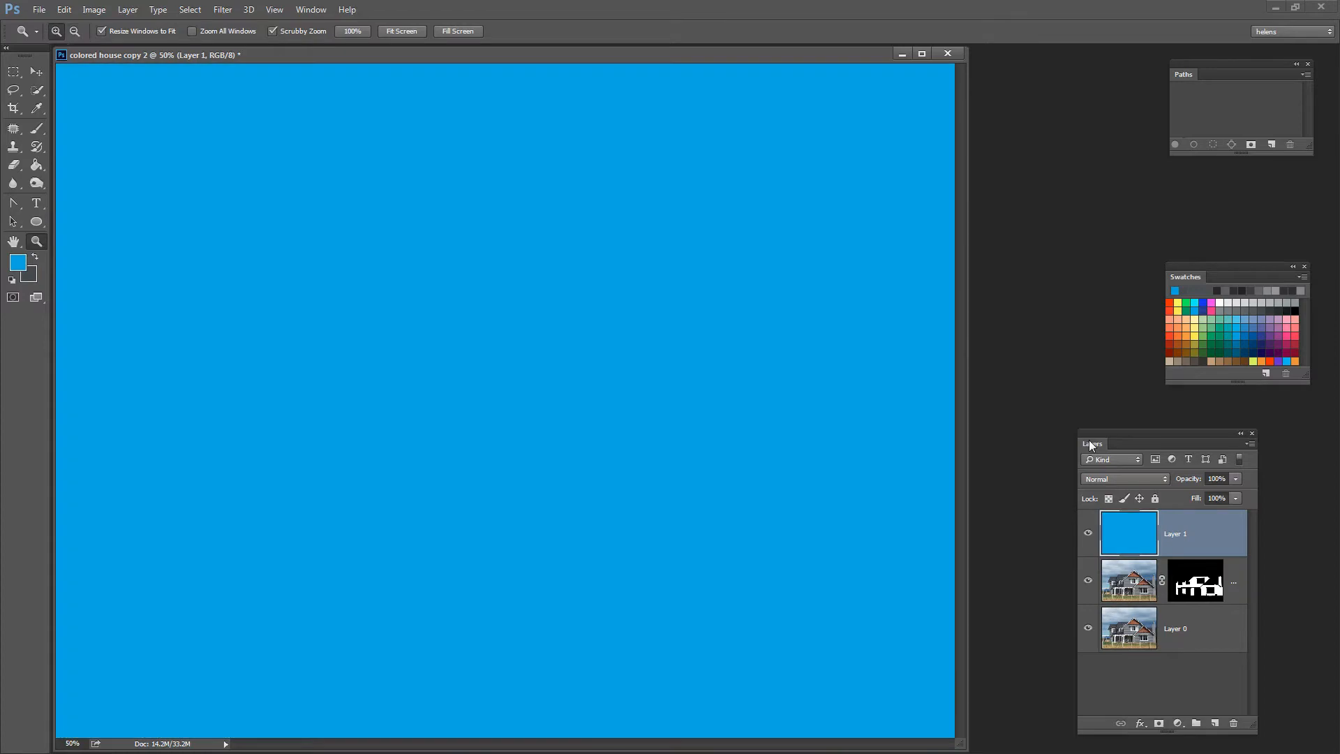
- Set the blue layer's blend mode to Color and clip it to the masked siding layer
{"action": "left_click", "coordinate": [1136, 478]}
{"action": "left_click", "coordinate": [1139, 470]}
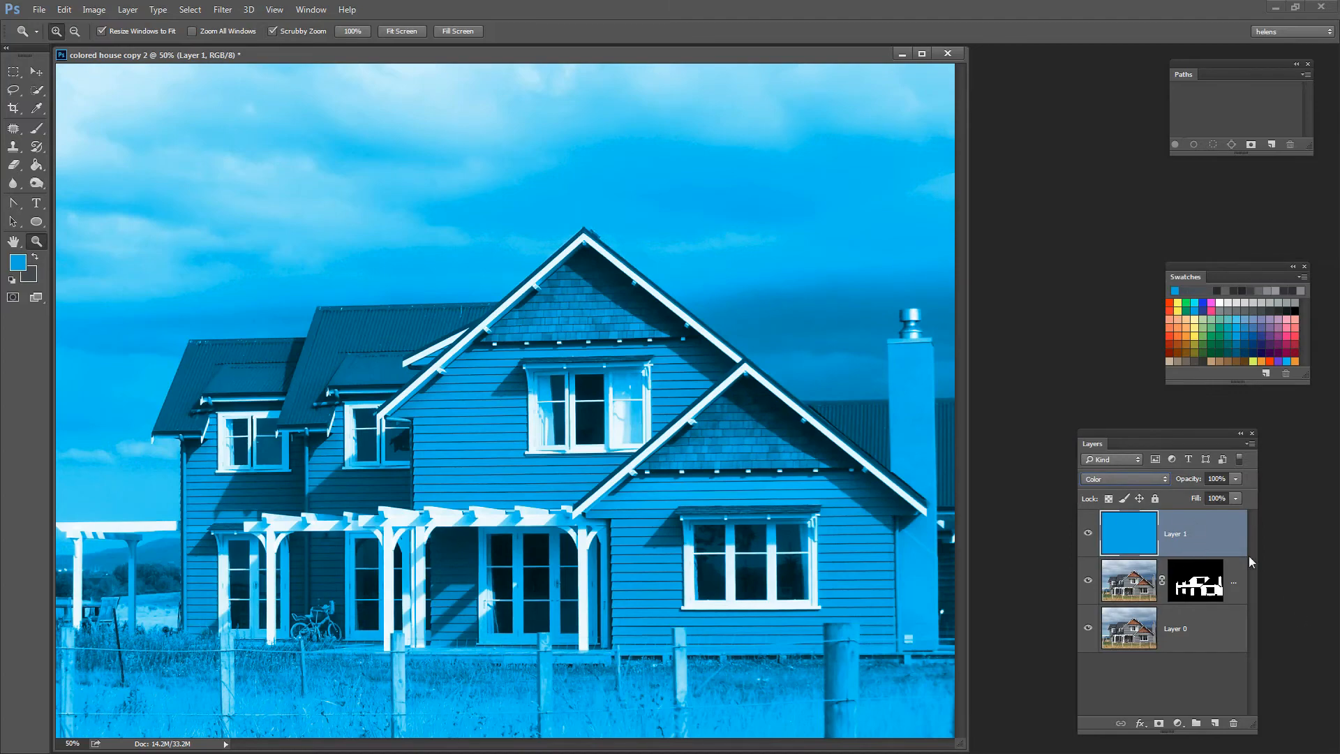
{"action": "left_click", "coordinate": [127, 10]}
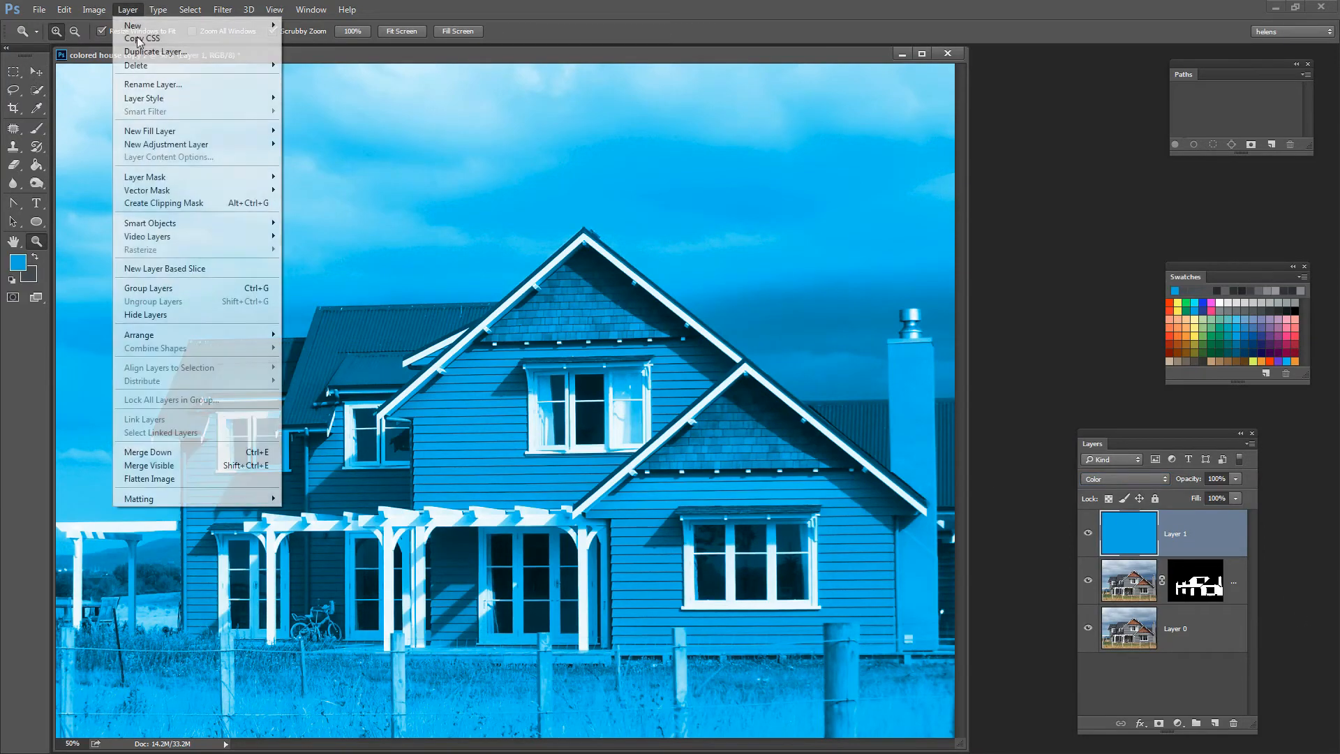
{"action": "left_click", "coordinate": [234, 208]}
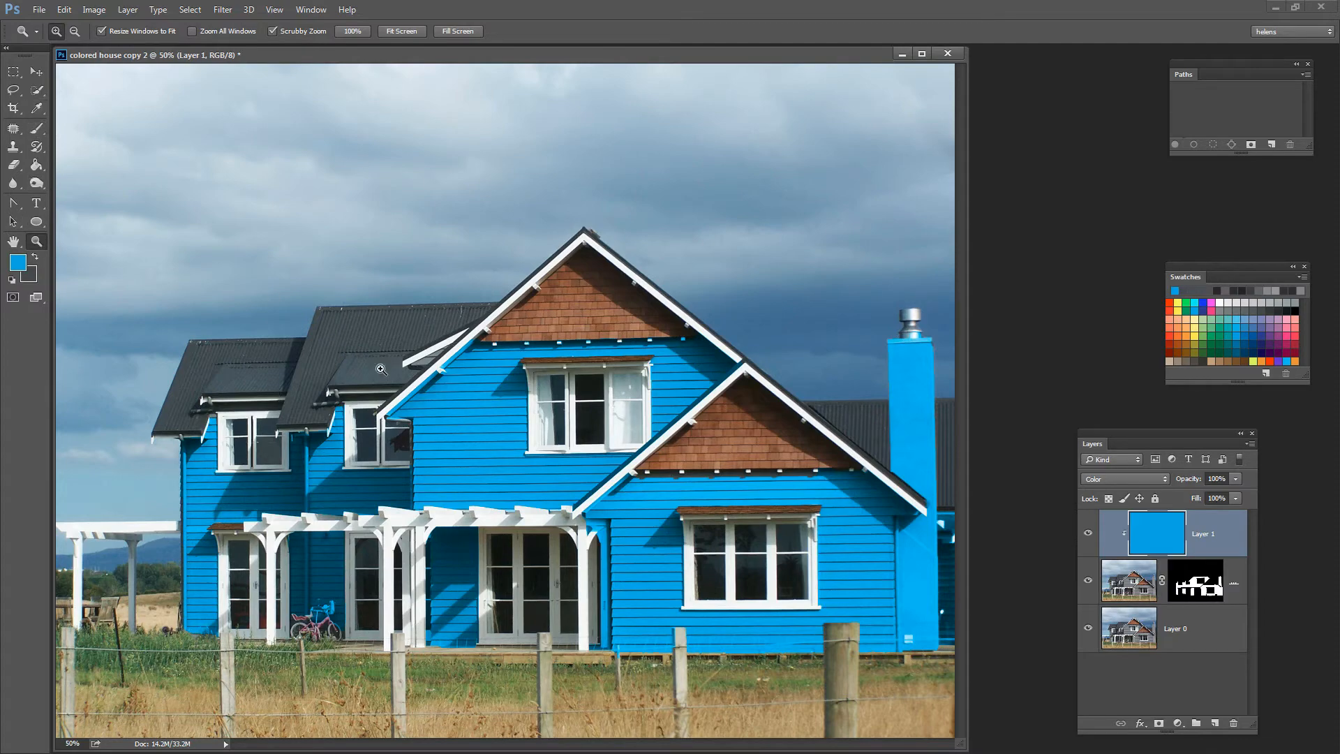
- Target the siding layer's mask and set up the Brush tool with a 45 px round tip of slightly reduced hardness
{"action": "left_click_drag", "start_coordinate": [415, 370], "coordinate": [492, 439]}
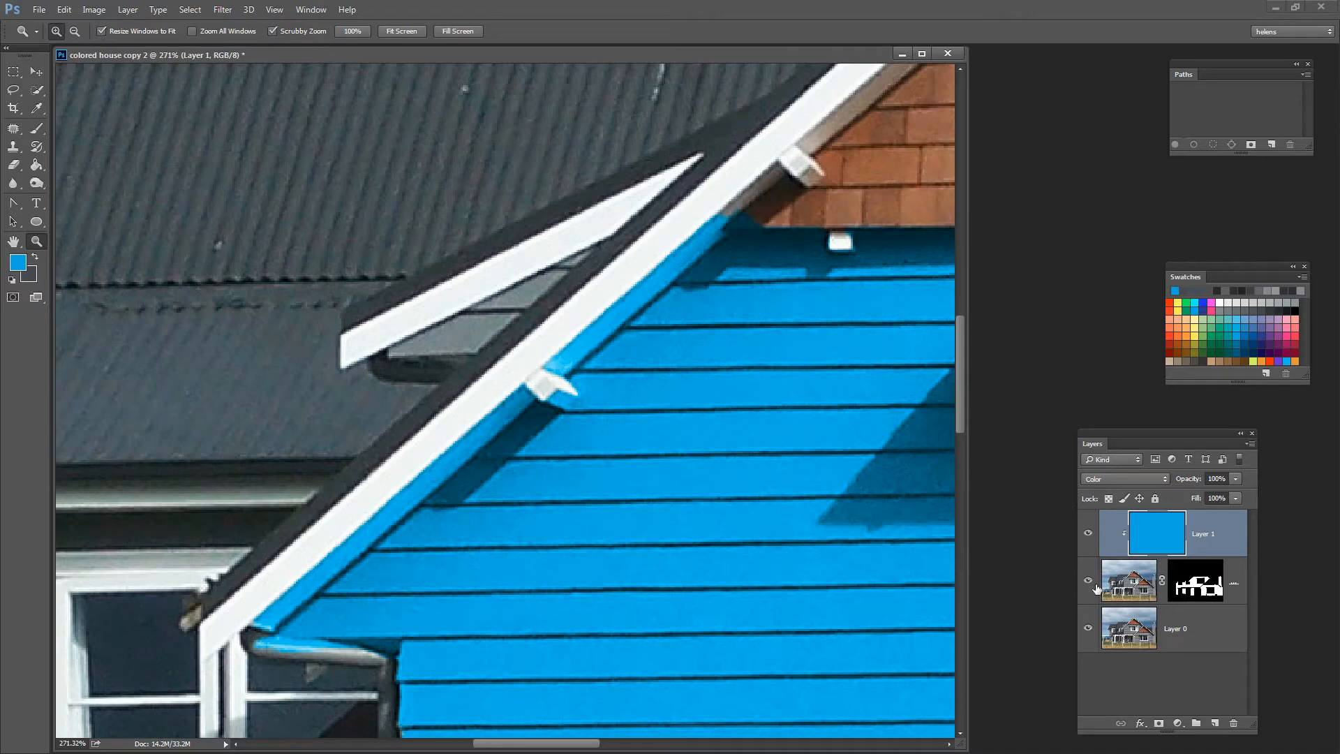
{"action": "left_click", "coordinate": [1201, 579]}
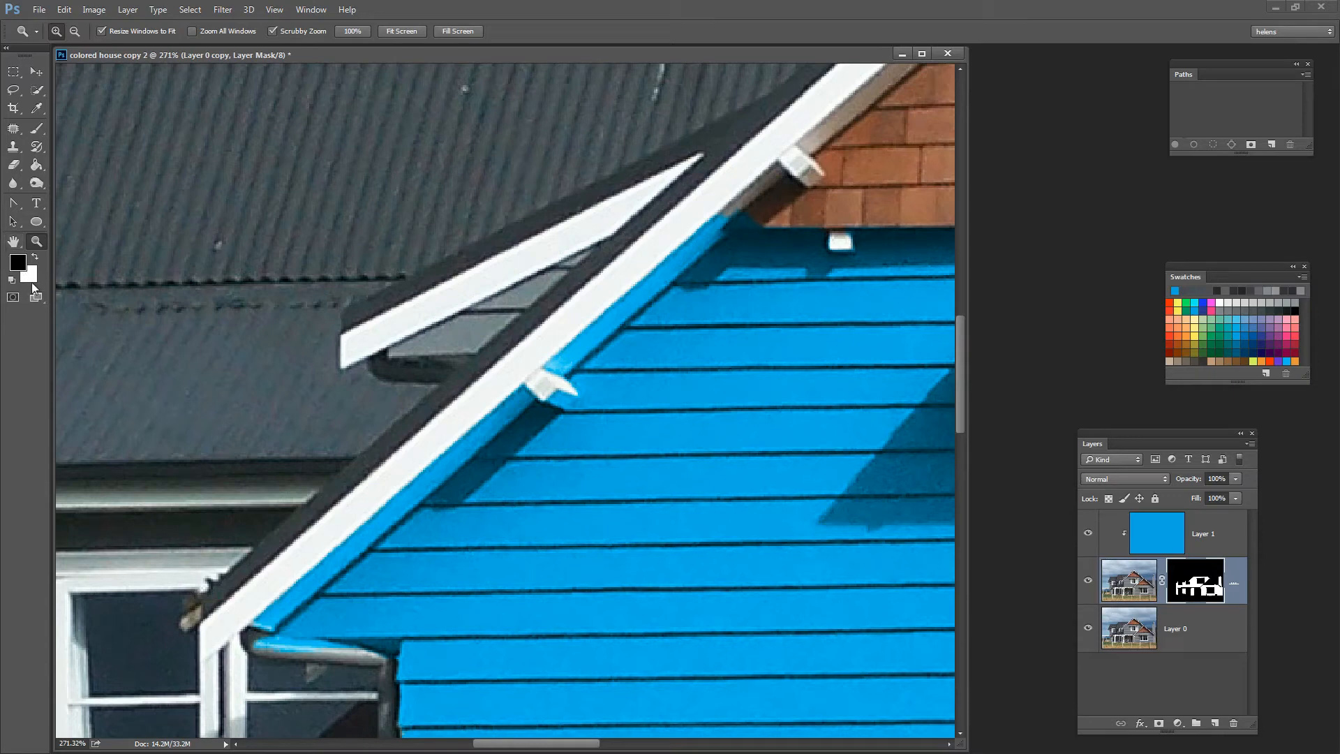
{"action": "left_click", "coordinate": [36, 130]}
{"action": "left_click", "coordinate": [84, 126]}
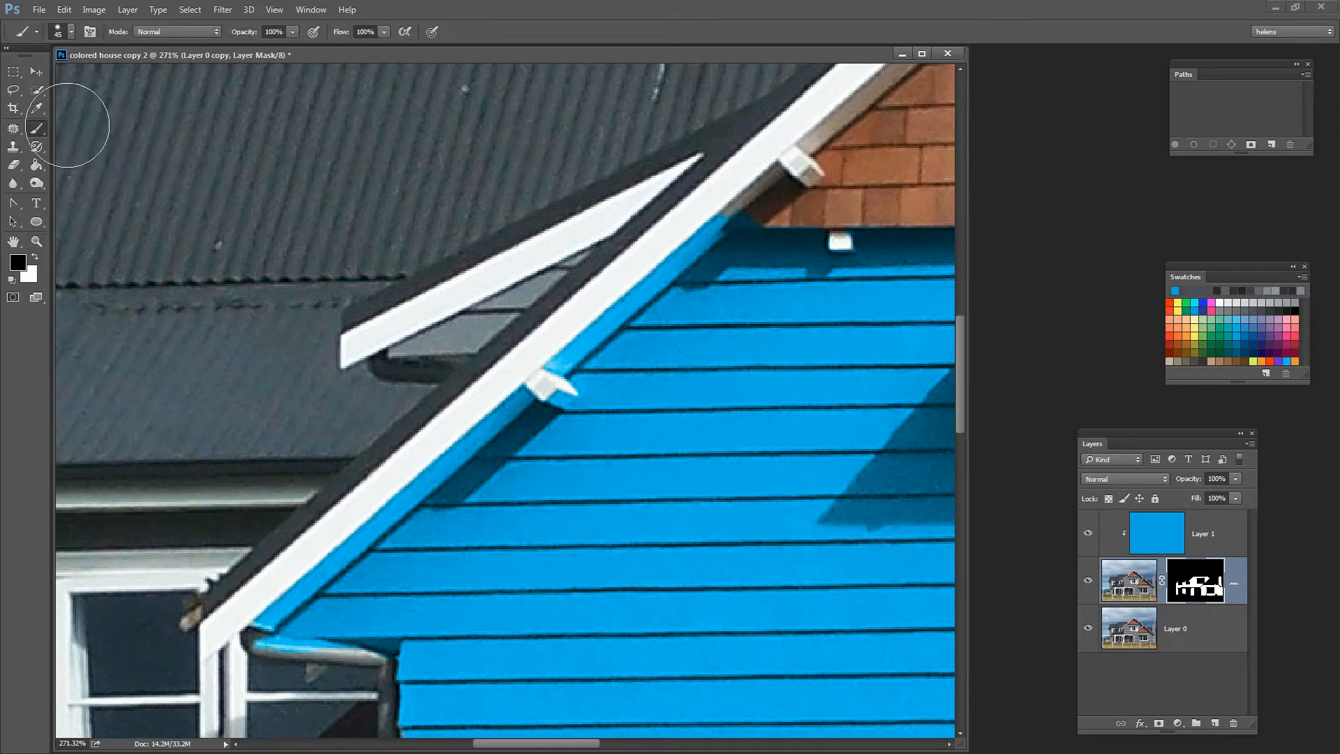
{"action": "left_click", "coordinate": [71, 32]}
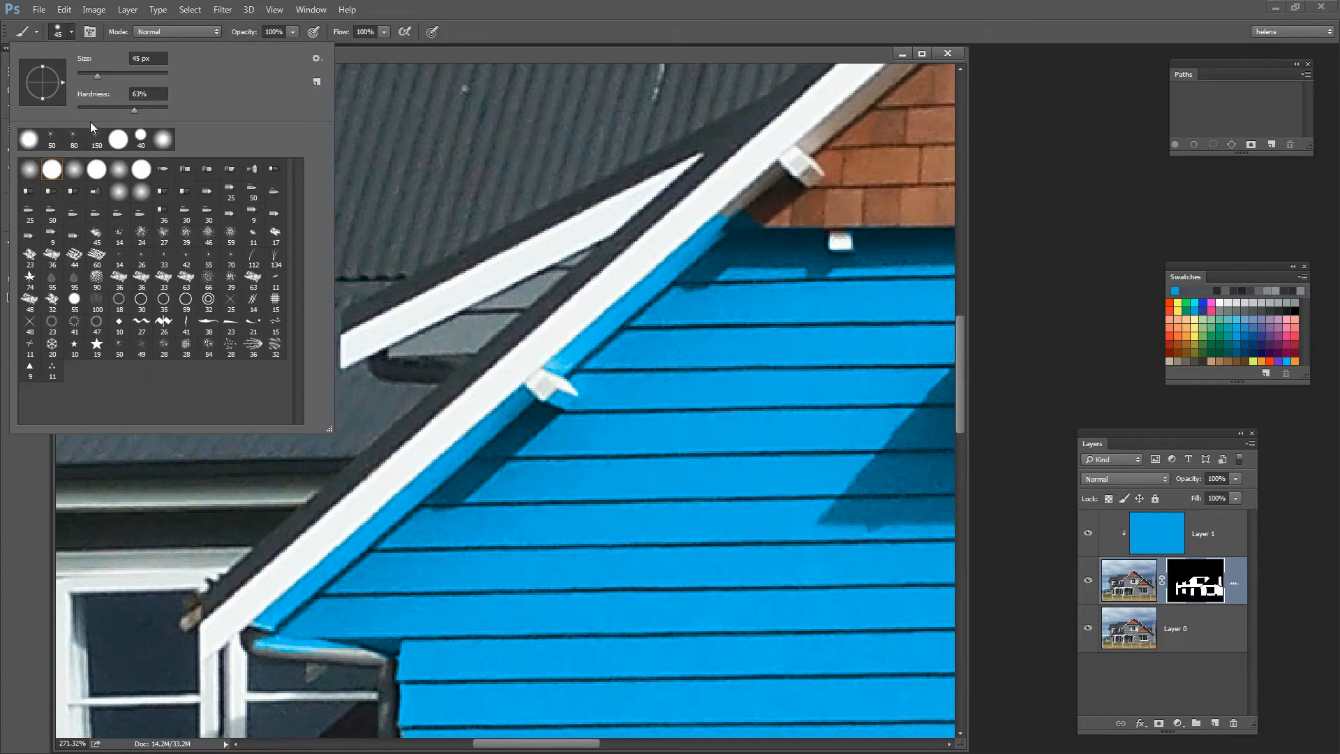
{"action": "left_click", "coordinate": [53, 171]}
{"action": "left_click_drag", "start_coordinate": [166, 110], "coordinate": [156, 109]}
{"action": "left_click_drag", "start_coordinate": [152, 107], "coordinate": [151, 108]}
{"action": "left_click", "coordinate": [498, 57]}
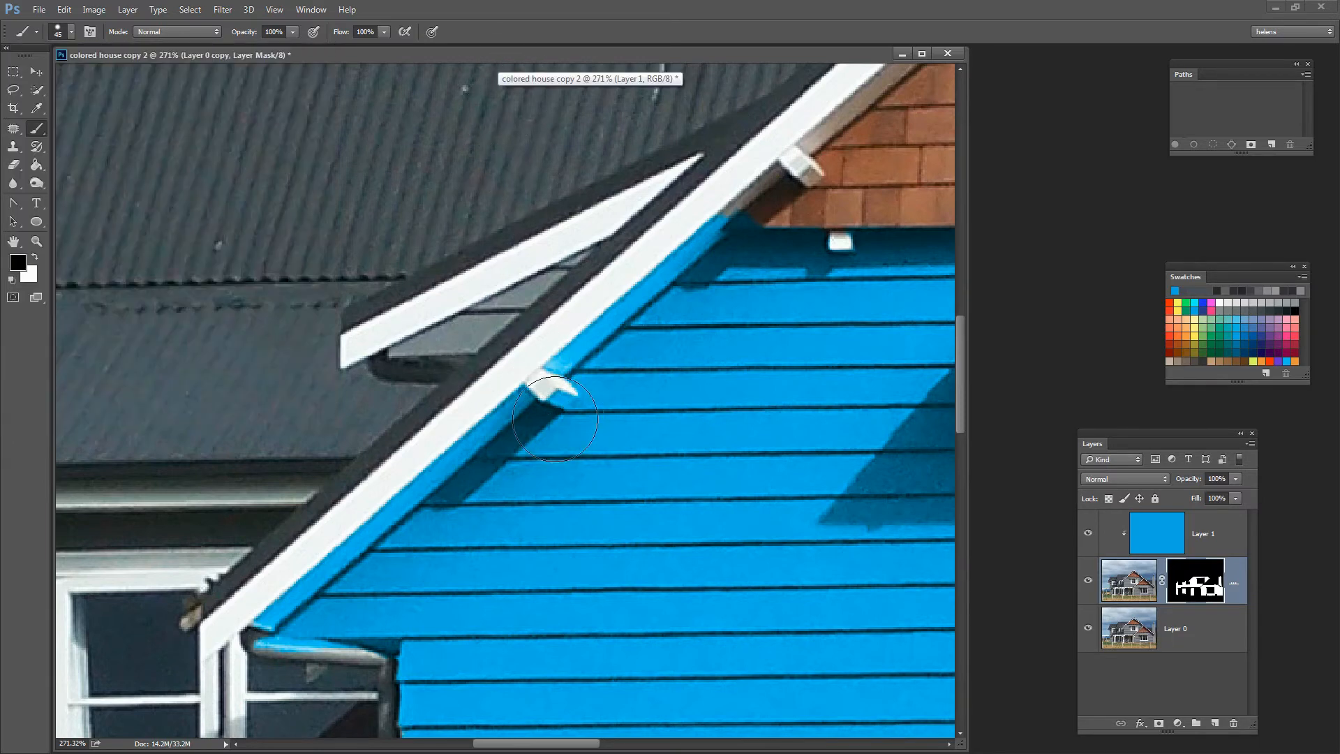
- Reduce the brush to 15 px and paint black on the mask along the white gable board's underside, from the shingles down to the gutter
{"action": "key", "text": "bracketleft"}
{"action": "key", "text": "bracketleft"}
{"action": "key", "text": "bracketleft"}
{"action": "key", "text": "bracketleft"}
{"action": "key", "text": "bracketleft"}
{"action": "key", "text": "bracketleft"}
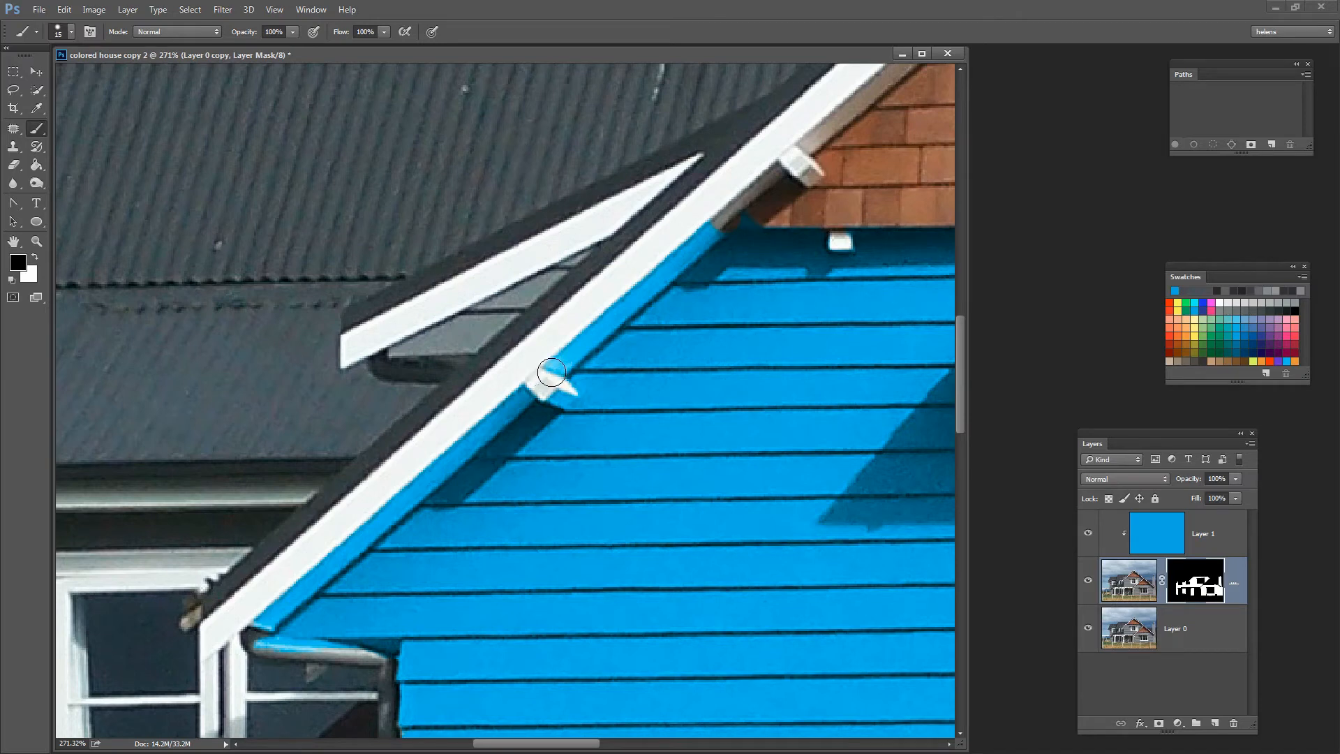
{"action": "left_click_drag", "start_coordinate": [553, 370], "coordinate": [570, 350]}
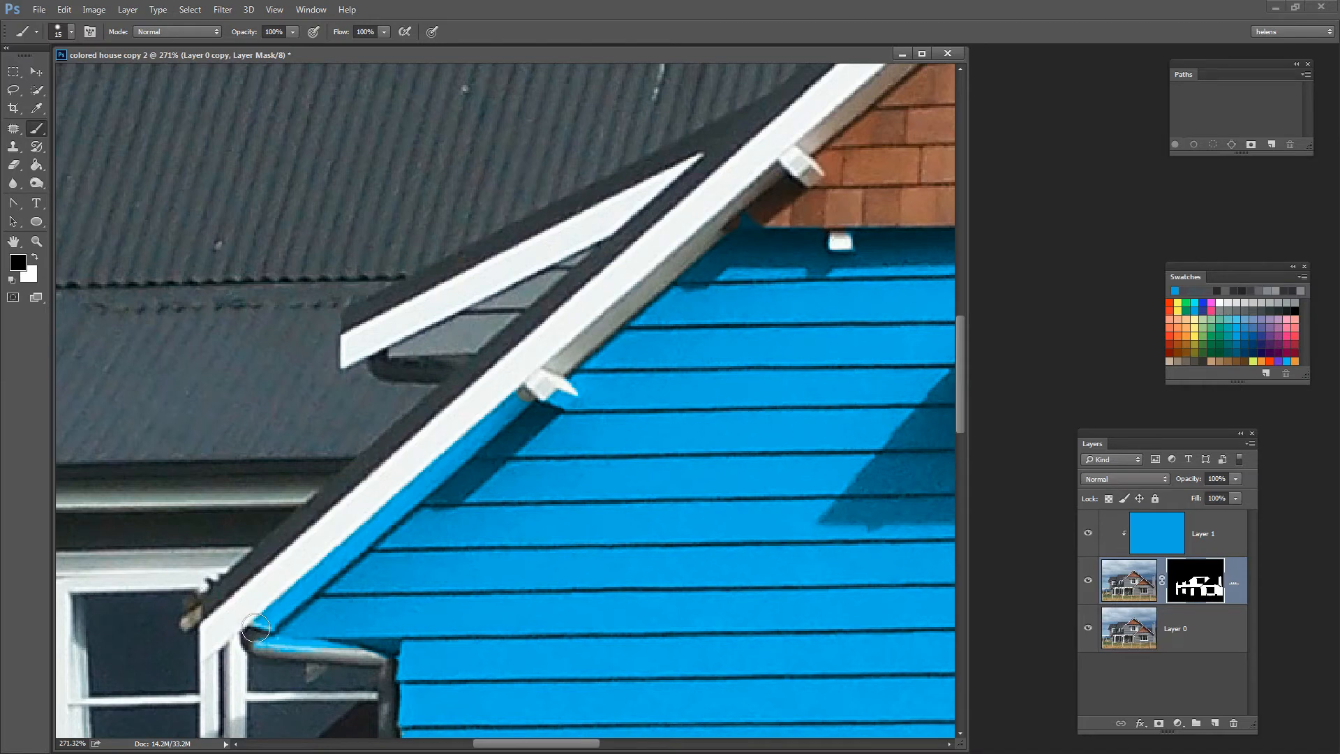
{"action": "mouse_move", "coordinate": [255, 628]}
{"action": "left_mouse_down"}
{"action": "mouse_move", "coordinate": [447, 497]}
{"action": "mouse_move", "coordinate": [507, 404]}
{"action": "mouse_move", "coordinate": [545, 383]}
{"action": "left_mouse_up"}
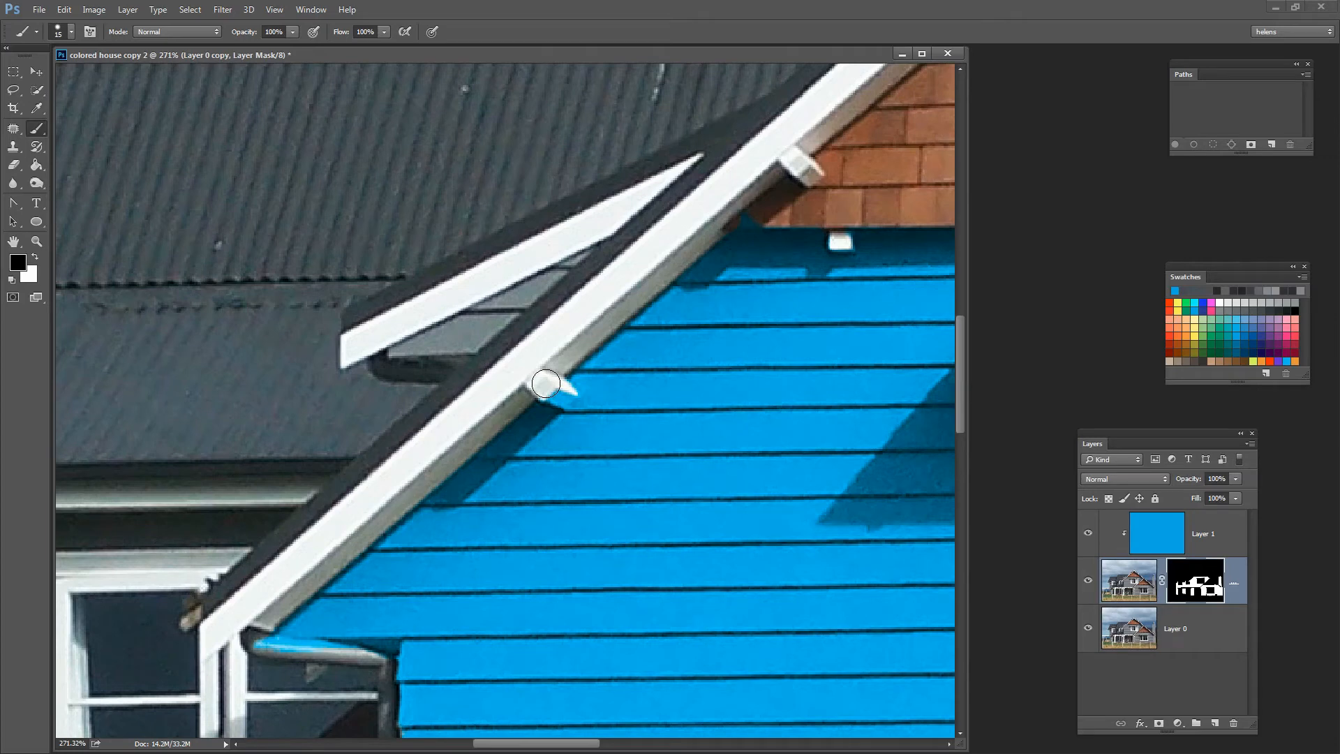
- Reduce the brush to 8 px and paint black on the mask over the small white bracket below the gable board
{"action": "key", "text": "bracketleft"}
{"action": "key", "text": "bracketleft"}
{"action": "key", "text": "bracketleft"}
{"action": "left_click_drag", "start_coordinate": [565, 397], "coordinate": [556, 406]}
- Paint black on the mask to remove the blue spill beneath the gutter at the left wing's outer roof corner
{"action": "left_click_drag", "start_coordinate": [311, 583], "coordinate": [844, 279]}
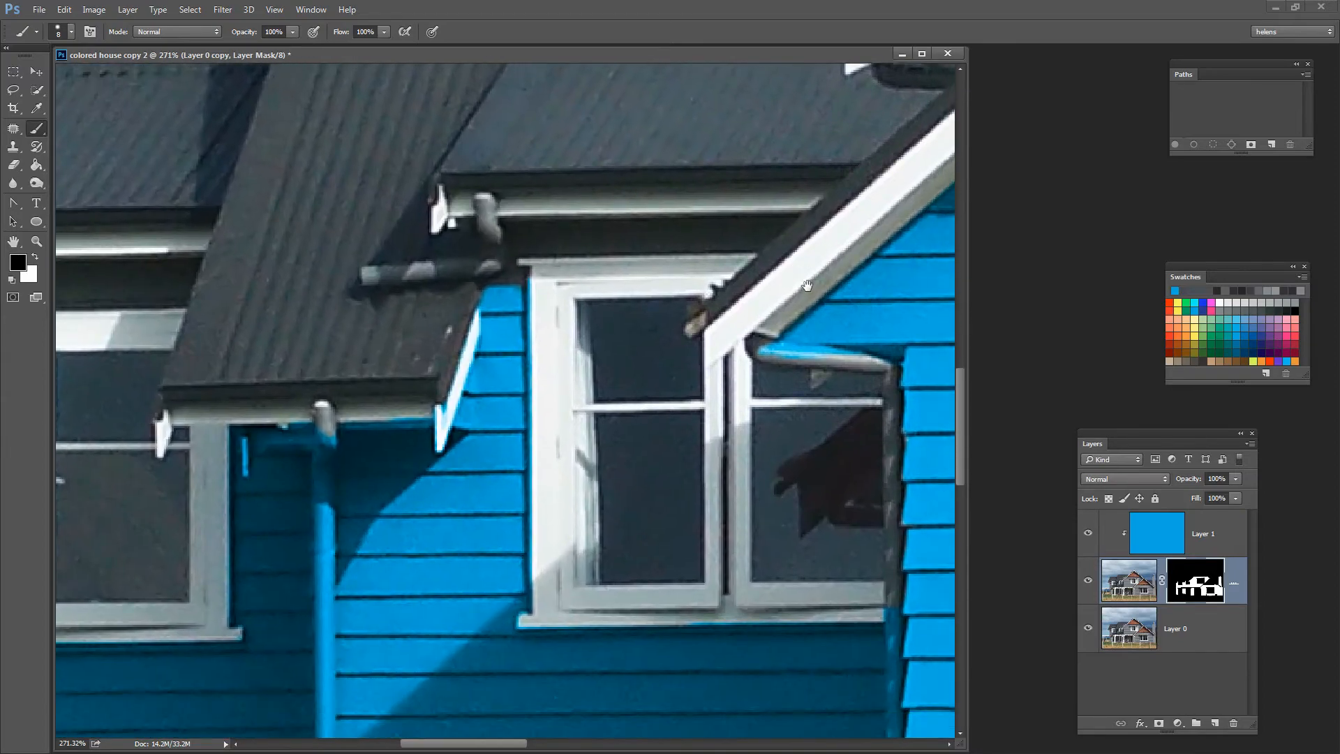
{"action": "left_click_drag", "start_coordinate": [398, 503], "coordinate": [643, 398]}
{"action": "left_click_drag", "start_coordinate": [461, 386], "coordinate": [812, 422]}
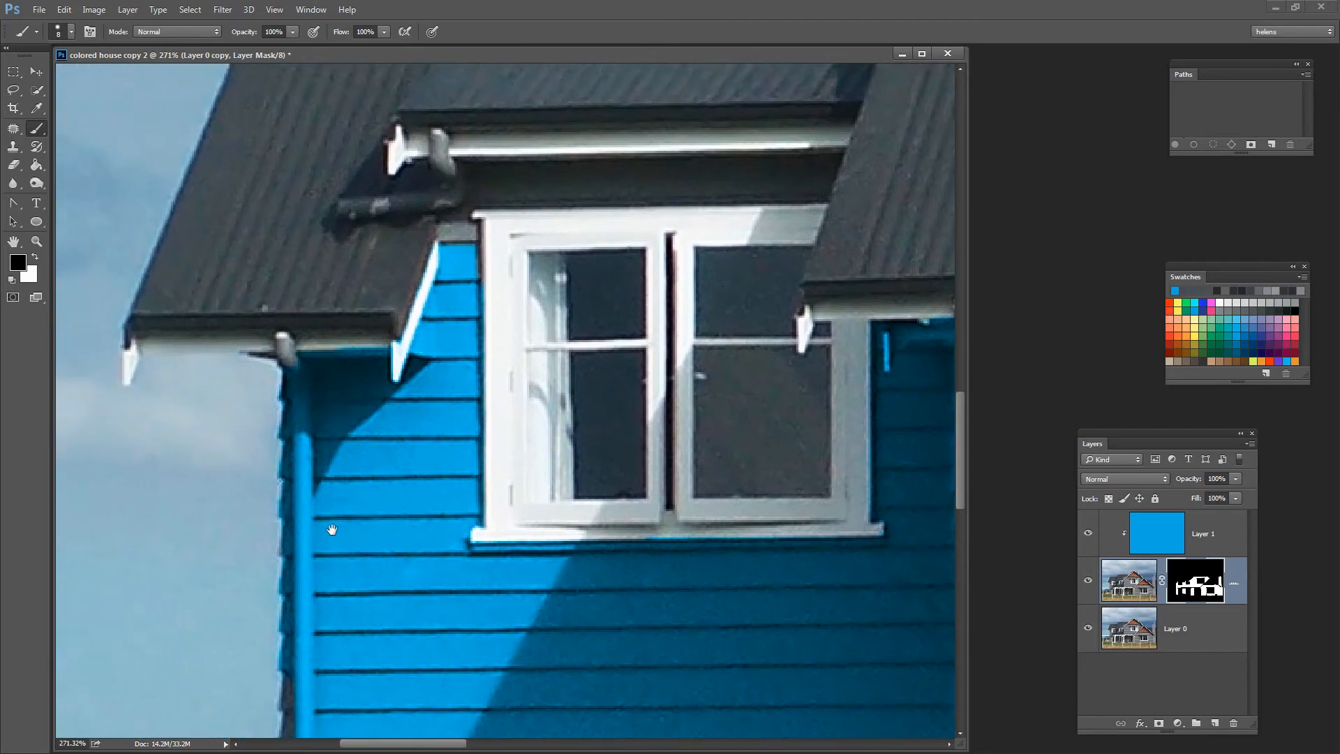
{"action": "mouse_move", "coordinate": [369, 532]}
{"action": "left_mouse_down"}
{"action": "mouse_move", "coordinate": [442, 541]}
{"action": "mouse_move", "coordinate": [472, 502]}
{"action": "left_mouse_up"}
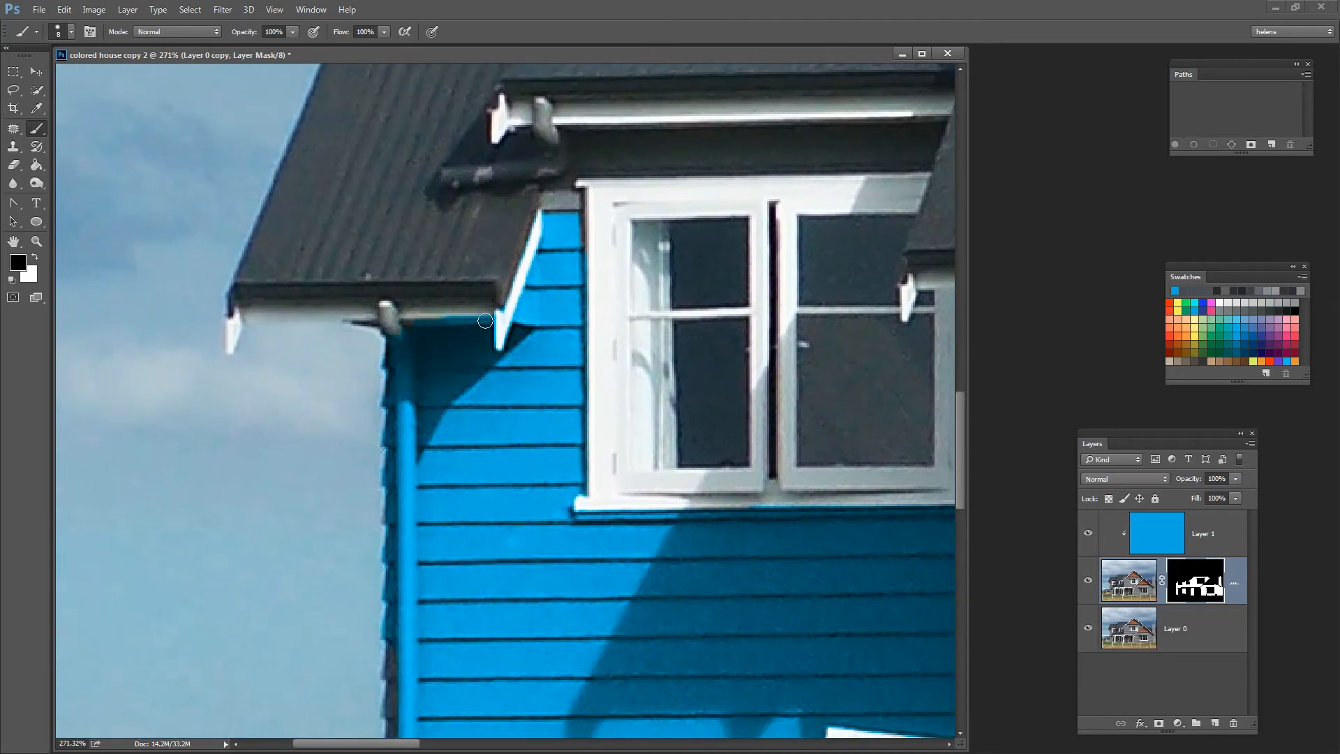
{"action": "left_click_drag", "start_coordinate": [484, 320], "coordinate": [489, 319]}
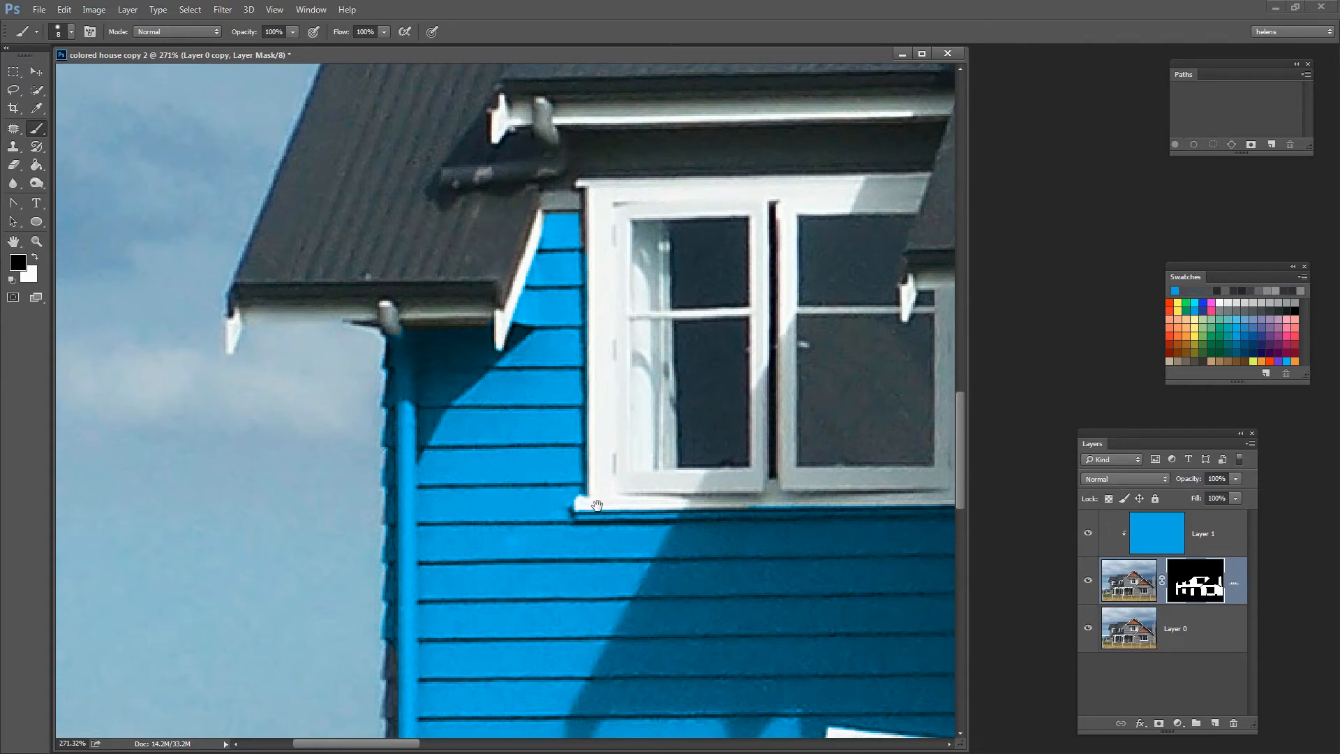
- Paint white on the mask along the left wing's outer corner edge beside the downpipe to extend the blue colouring down to the grass
{"action": "left_click_drag", "start_coordinate": [494, 501], "coordinate": [436, 298]}
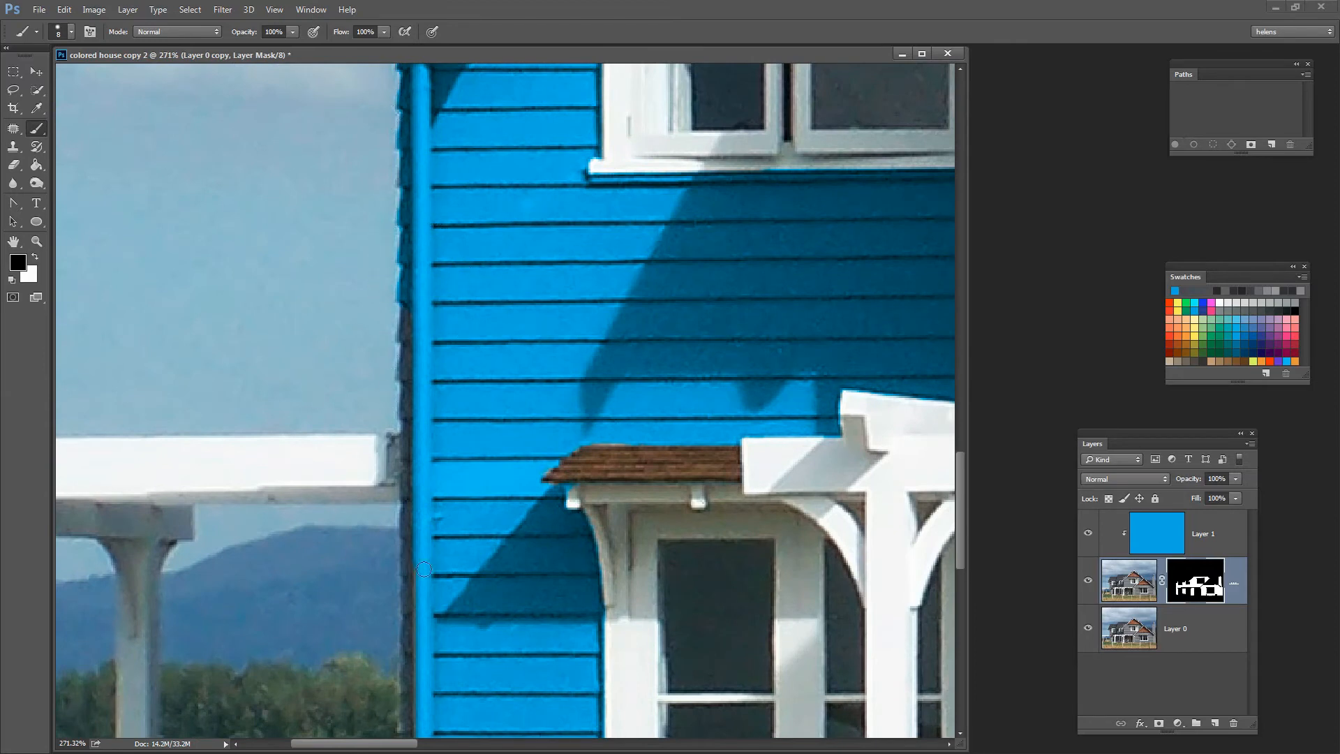
{"action": "key", "text": "x"}
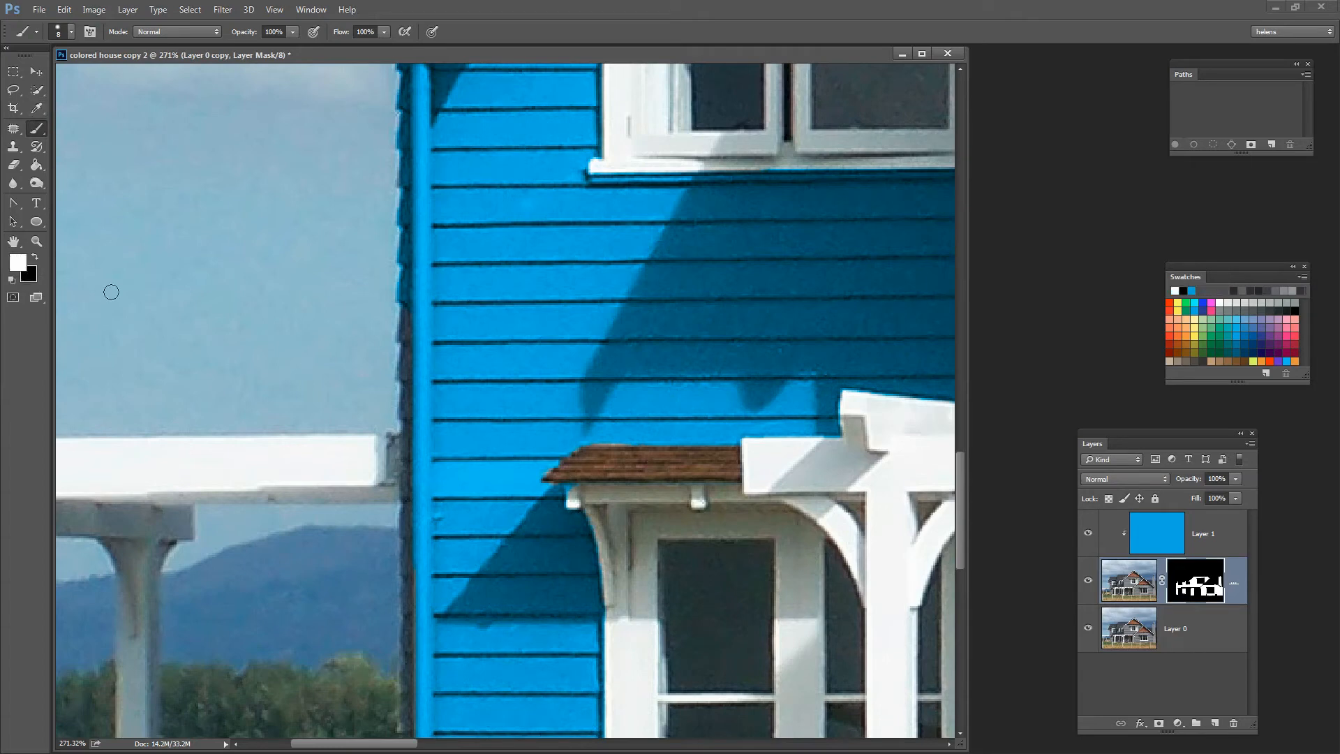
{"action": "left_click_drag", "start_coordinate": [503, 409], "coordinate": [469, 237]}
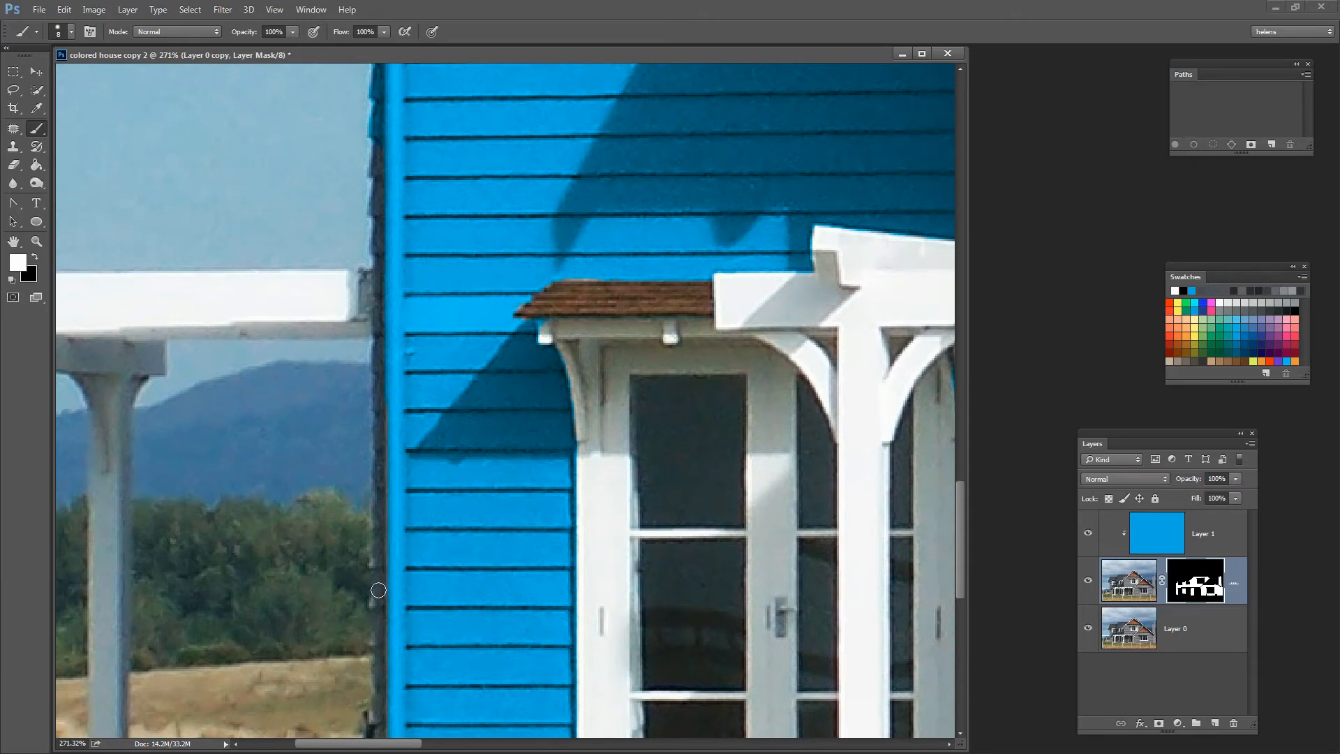
{"action": "left_click_drag", "start_coordinate": [508, 664], "coordinate": [526, 493]}
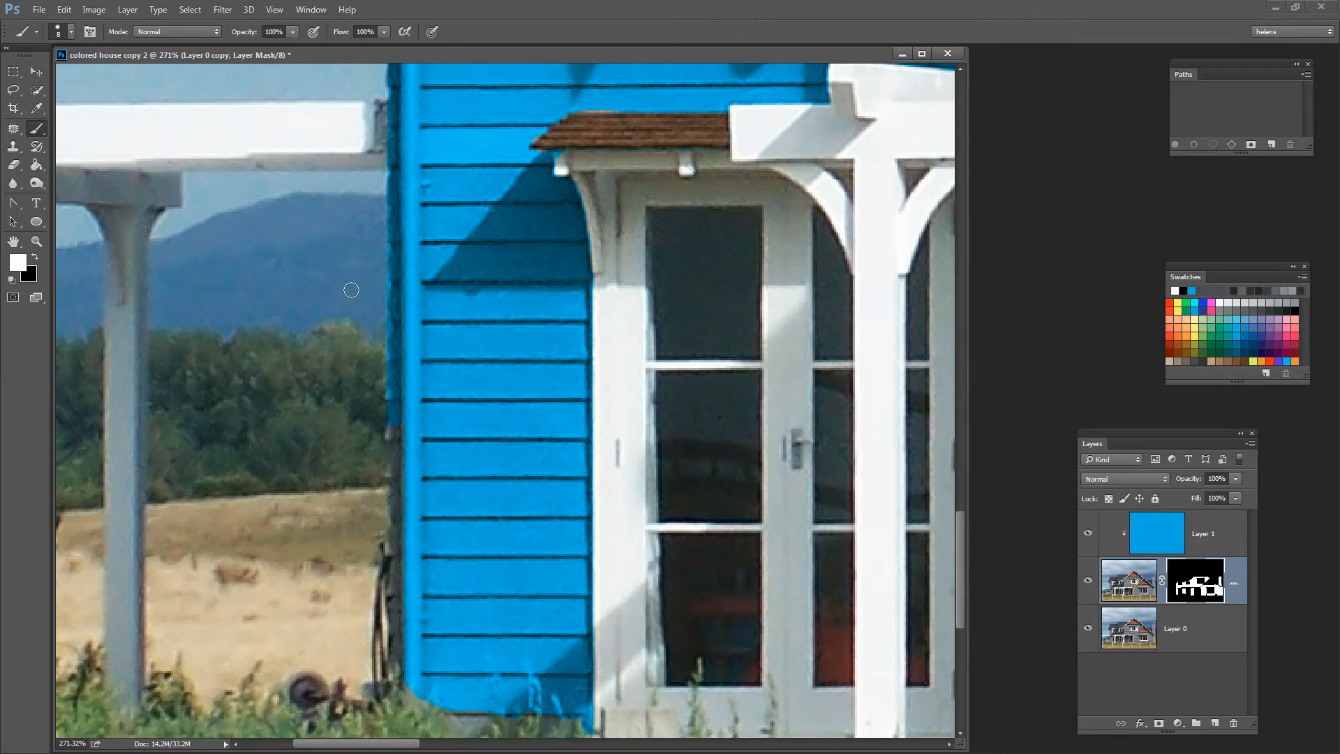
{"action": "key", "text": "x"}
{"action": "key", "text": "x"}
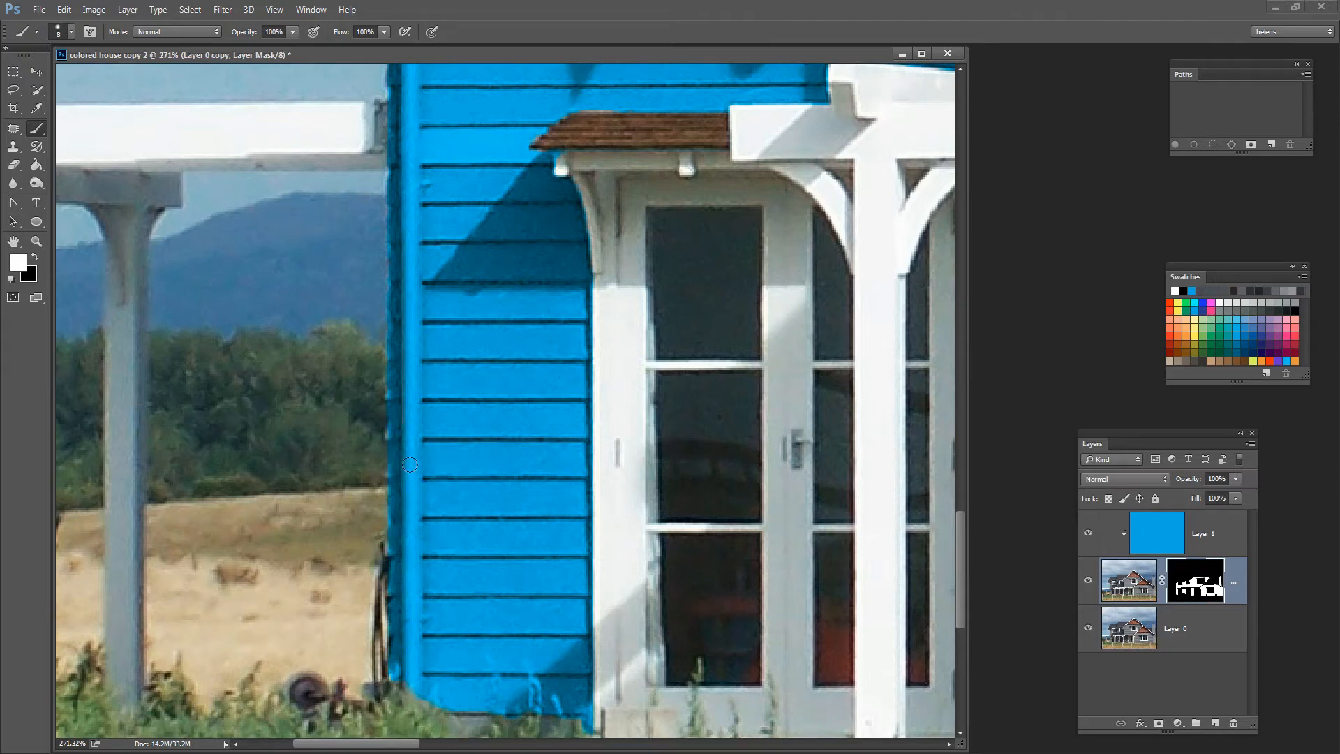
- Switch the brush back to black and paint out the blue spill on the door frame edge beside the bicycle
{"action": "mouse_move", "coordinate": [622, 554]}
{"action": "left_mouse_down"}
{"action": "mouse_move", "coordinate": [581, 553]}
{"action": "mouse_move", "coordinate": [427, 625]}
{"action": "left_mouse_up"}
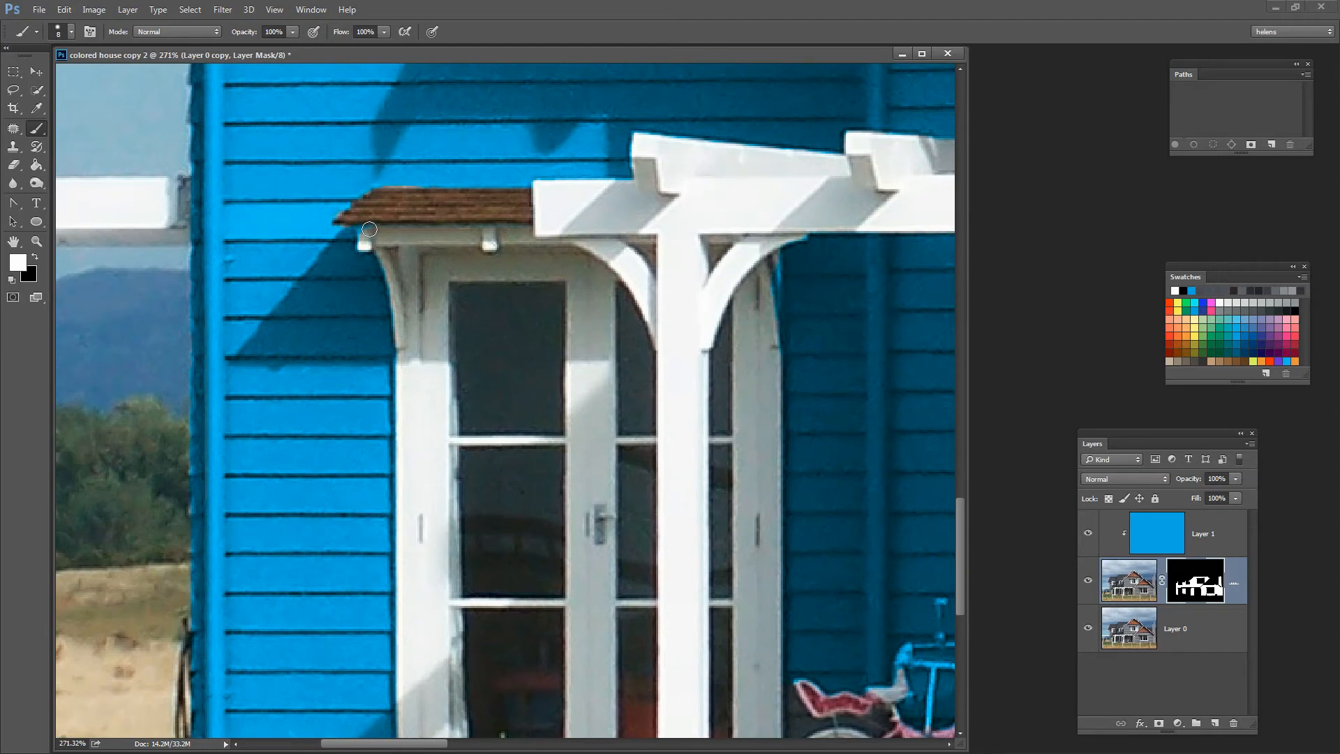
{"action": "key", "text": "x"}
{"action": "left_click_drag", "start_coordinate": [607, 418], "coordinate": [337, 314]}
{"action": "left_click_drag", "start_coordinate": [419, 511], "coordinate": [50, 451]}
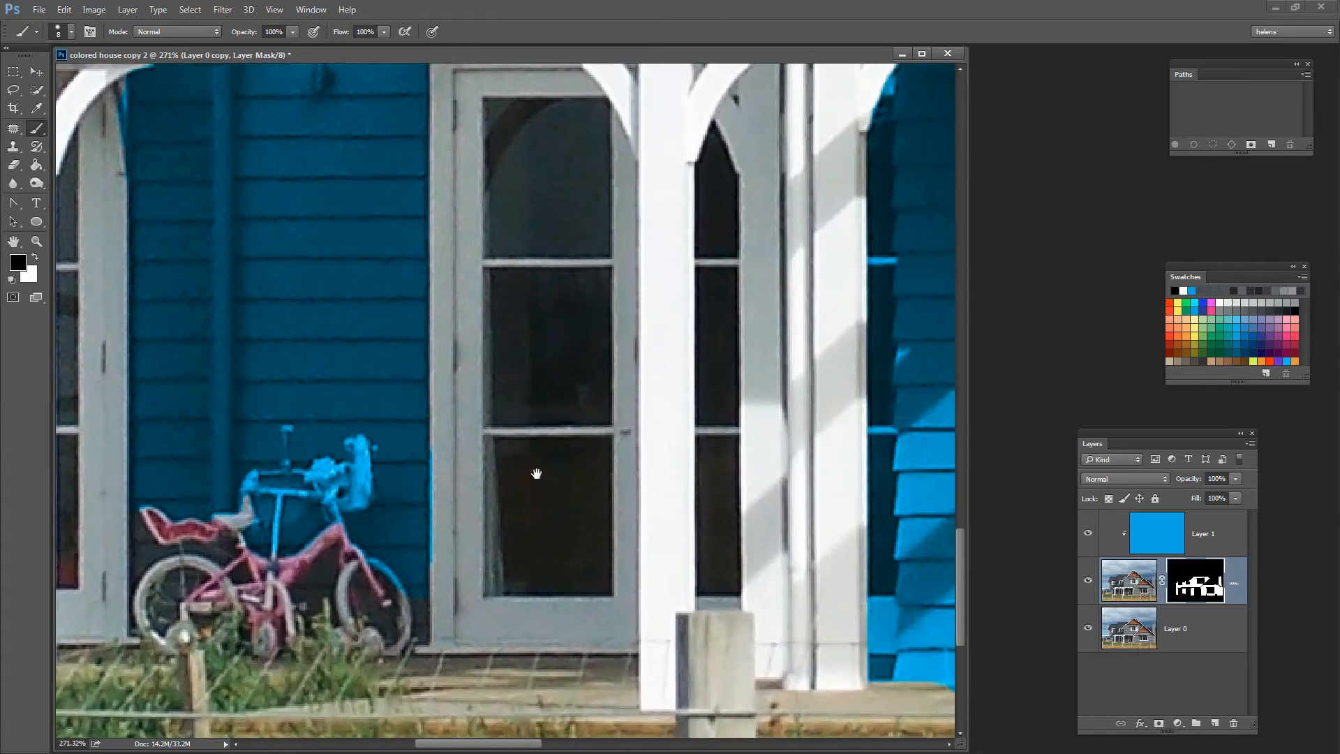
{"action": "mouse_move", "coordinate": [604, 451]}
{"action": "left_mouse_down"}
{"action": "mouse_move", "coordinate": [578, 475]}
{"action": "mouse_move", "coordinate": [591, 469]}
{"action": "left_mouse_up"}
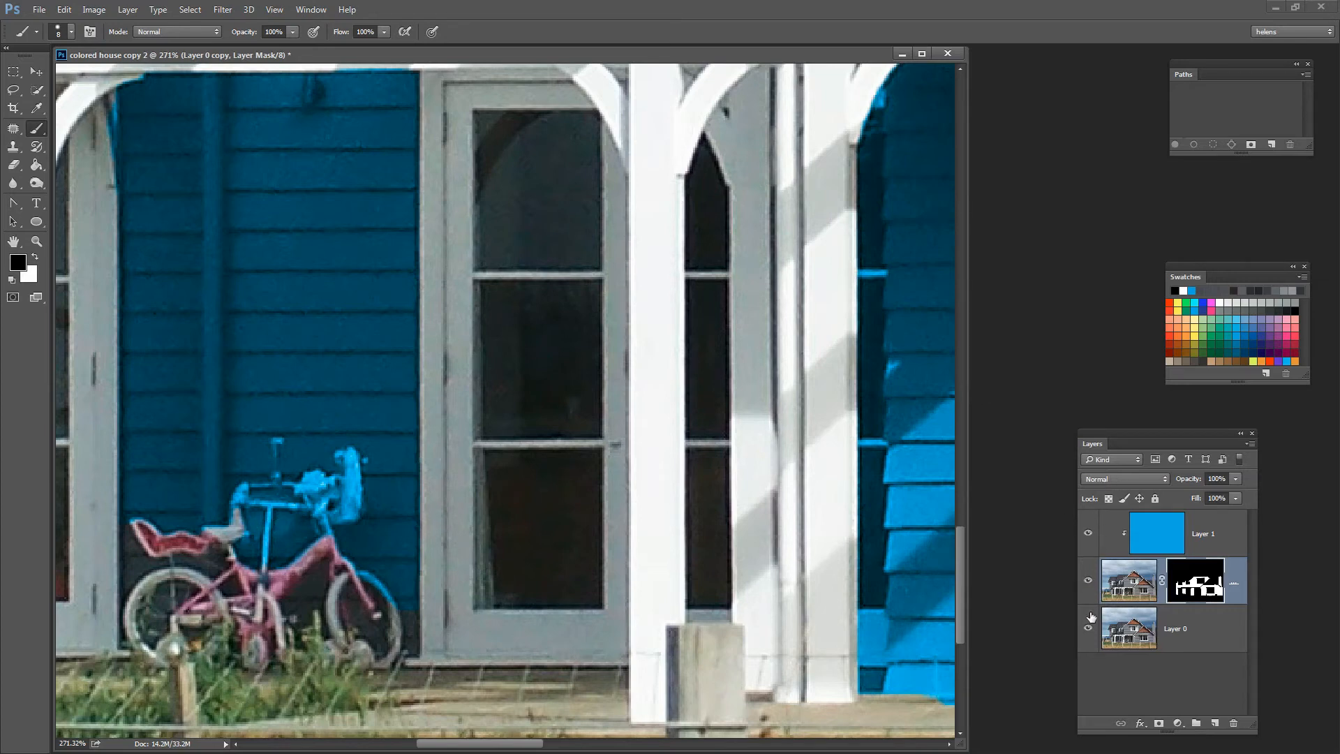
- Select the bicycle's blue-tinted handlebars and basket frame on Layer 0 with Quick Selection, subtracting the siding between the bars
{"action": "left_click", "coordinate": [1115, 627]}
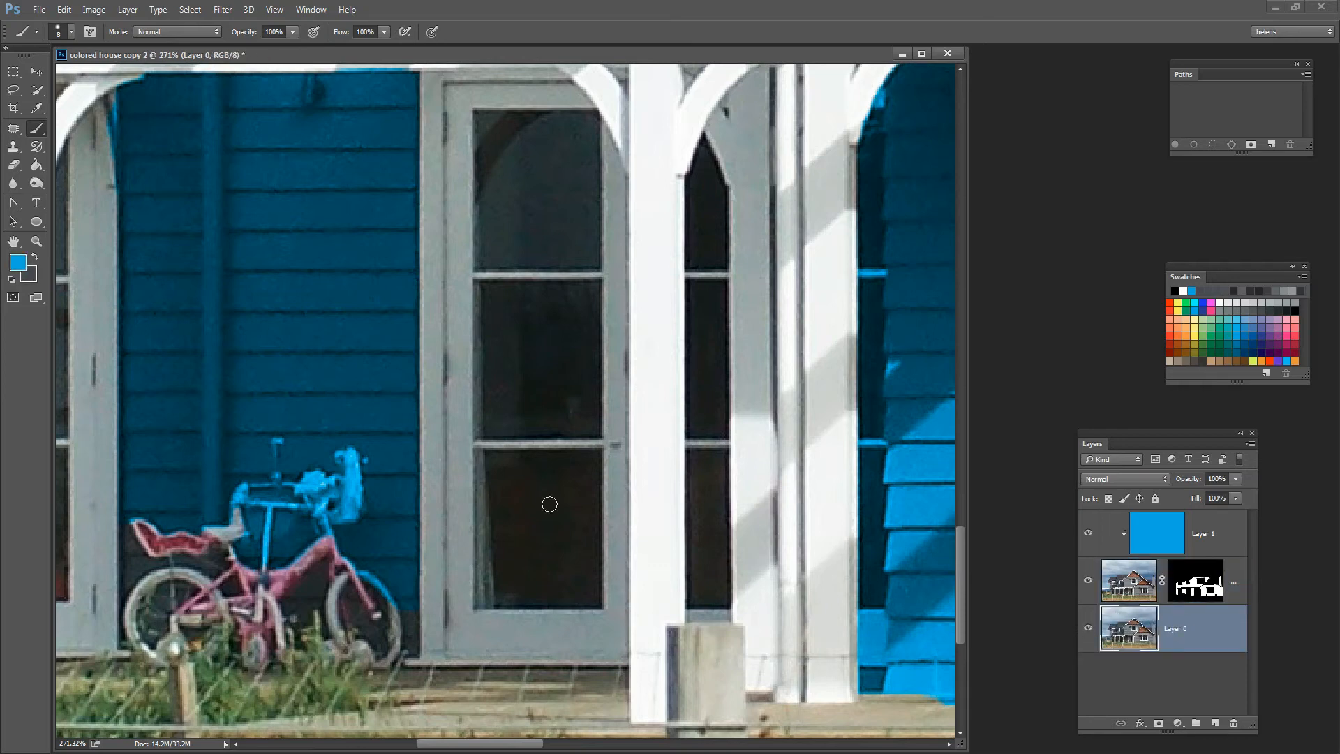
{"action": "left_click", "coordinate": [37, 91]}
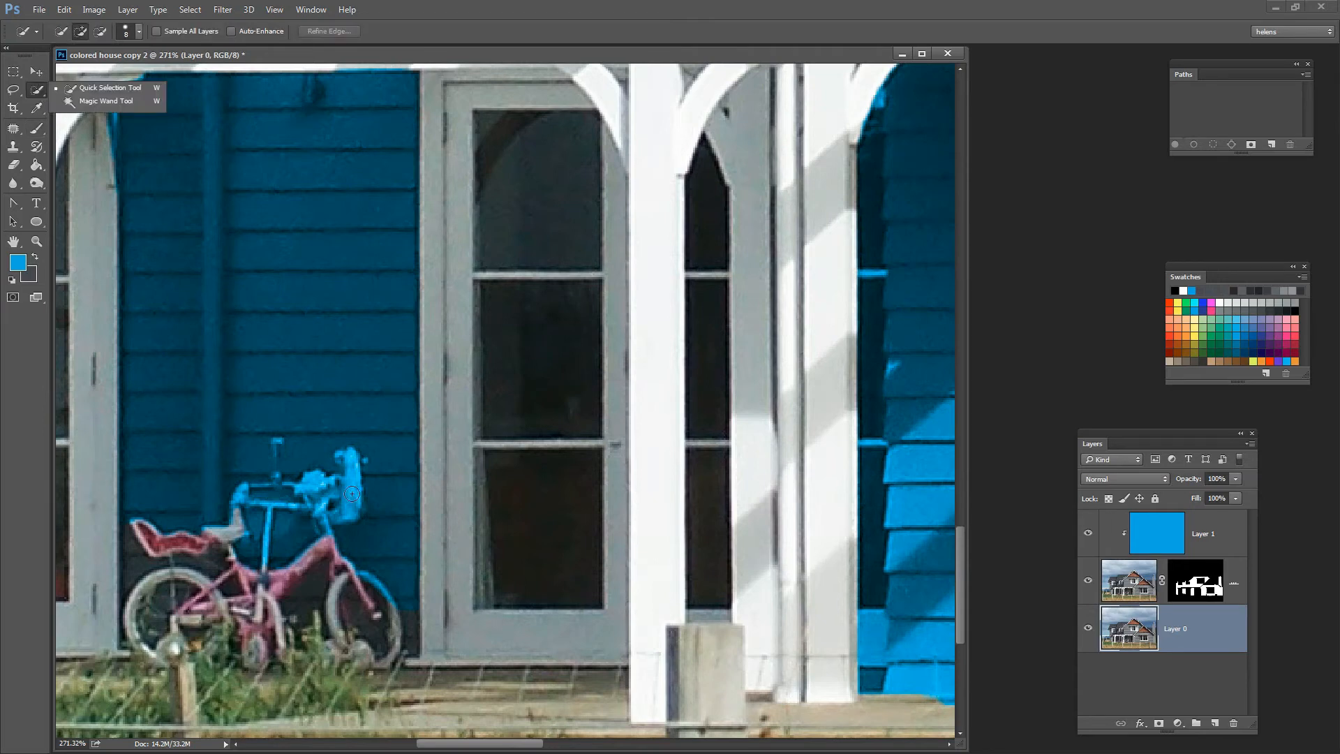
{"action": "key", "text": "bracketleft"}
{"action": "key", "text": "bracketleft"}
{"action": "key", "text": "bracketleft"}
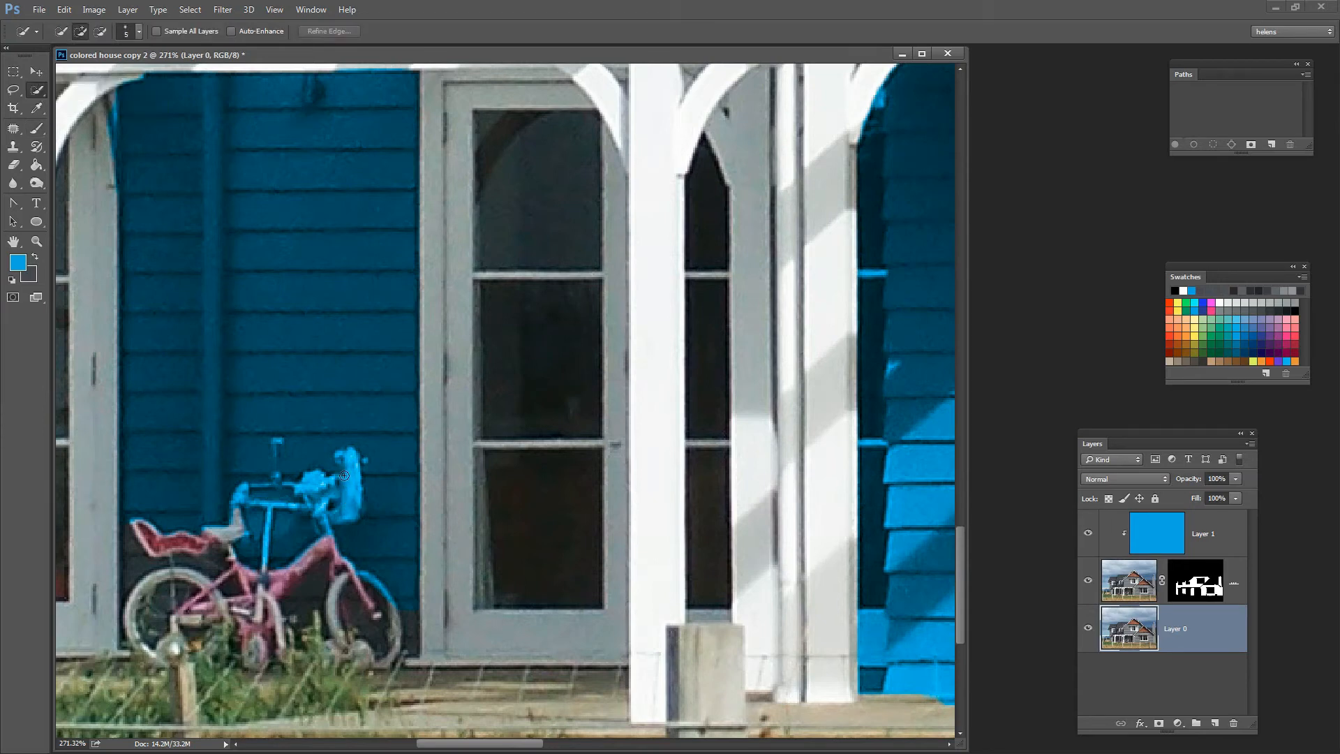
{"action": "mouse_move", "coordinate": [348, 457]}
{"action": "left_mouse_down"}
{"action": "mouse_move", "coordinate": [358, 493]}
{"action": "mouse_move", "coordinate": [343, 511]}
{"action": "mouse_move", "coordinate": [285, 477]}
{"action": "mouse_move", "coordinate": [238, 495]}
{"action": "mouse_move", "coordinate": [297, 503]}
{"action": "left_mouse_up"}
{"action": "left_click_drag", "start_coordinate": [265, 559], "coordinate": [265, 586]}
{"action": "key", "text": "alt"}
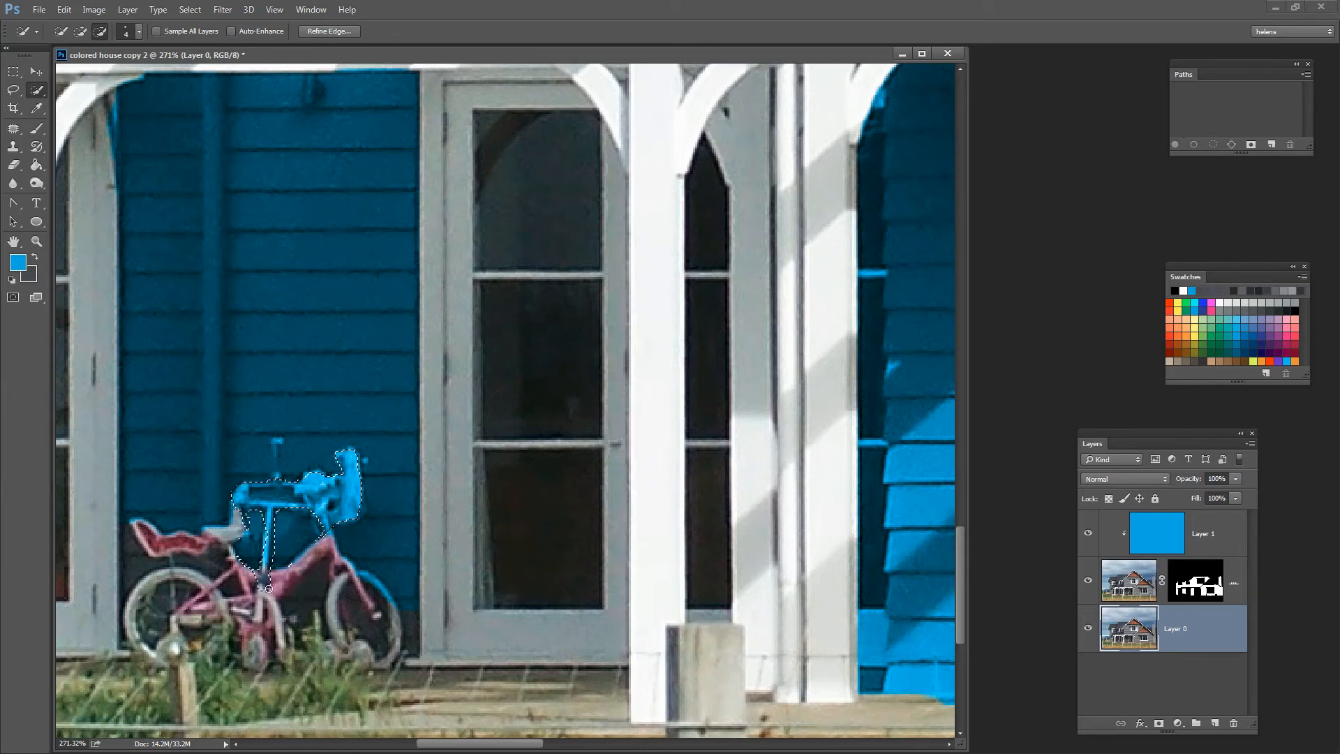
{"action": "left_click_drag", "start_coordinate": [263, 495], "coordinate": [290, 494]}
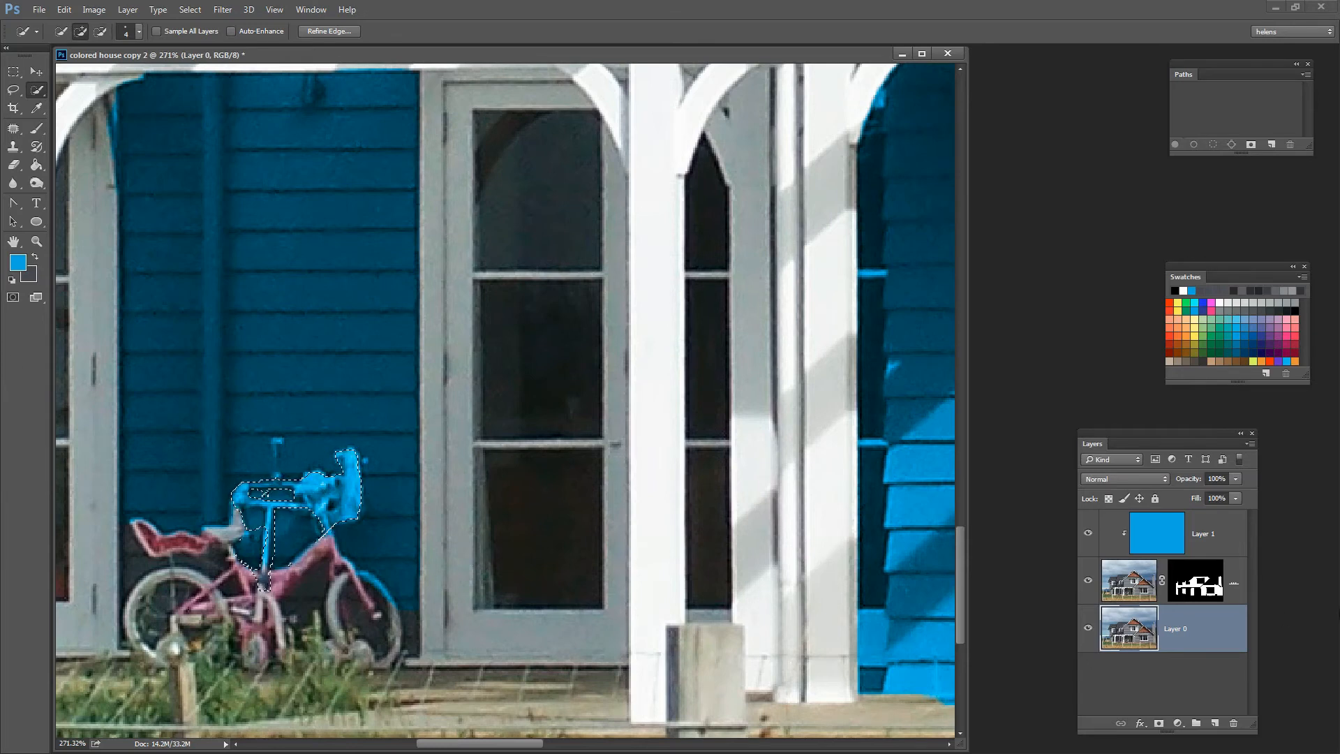
- Fill the bicycle selection with black on Layer 0 copy's mask, deselect, and brush out the blue remaining on the front wheel
{"action": "left_click", "coordinate": [1199, 580]}
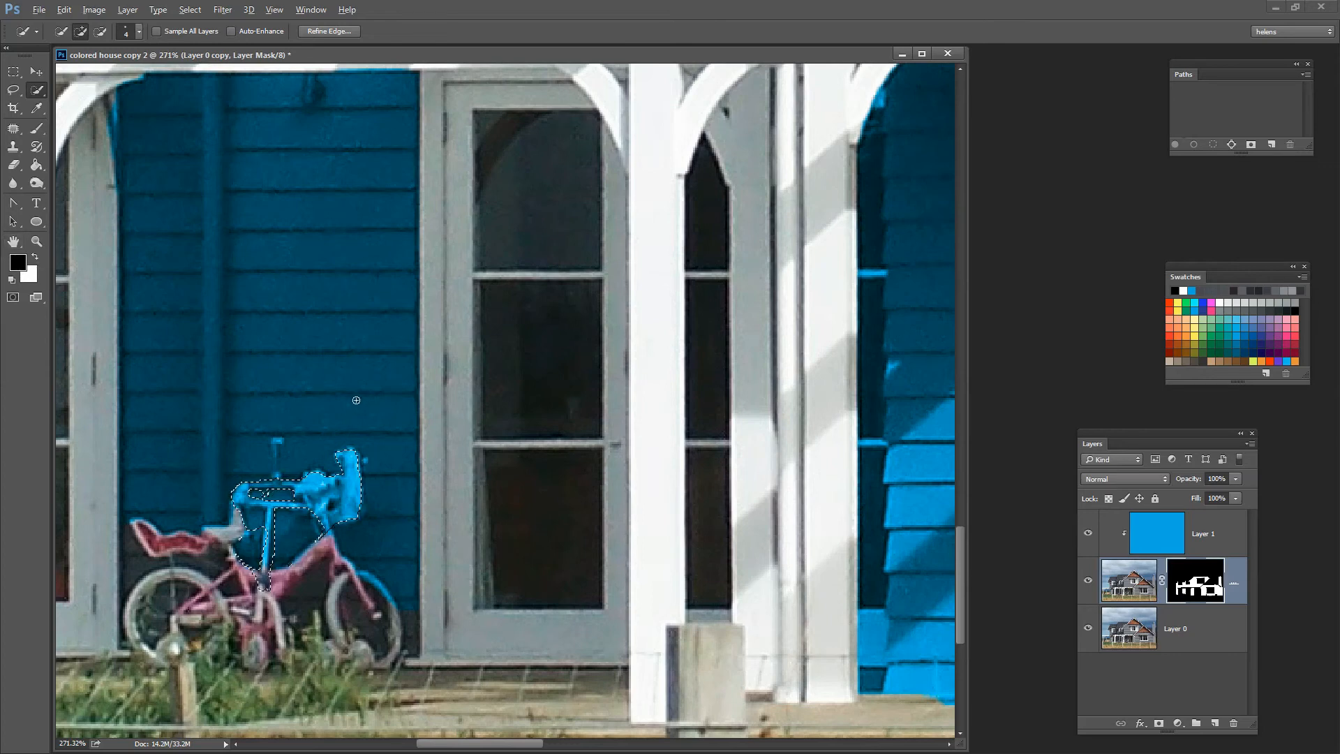
{"action": "key", "text": "alt+BackSpace"}
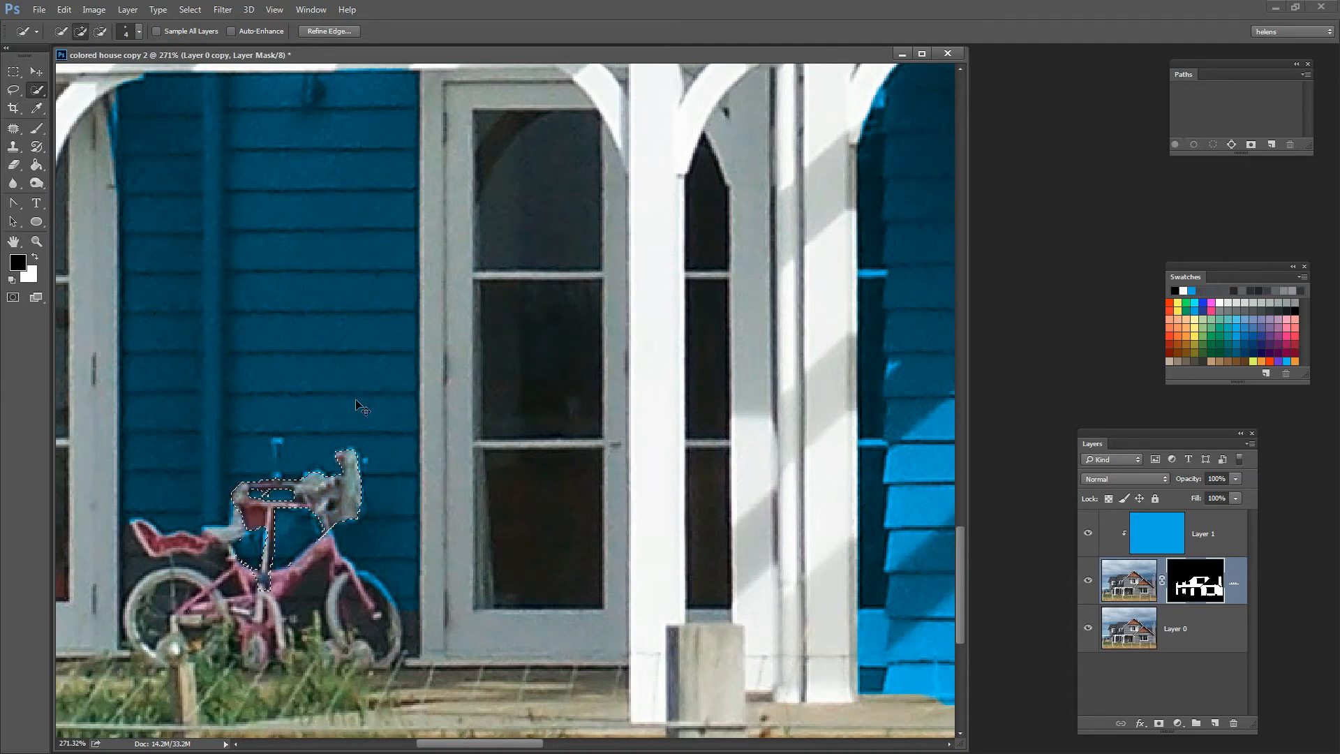
{"action": "key", "text": "ctrl+d"}
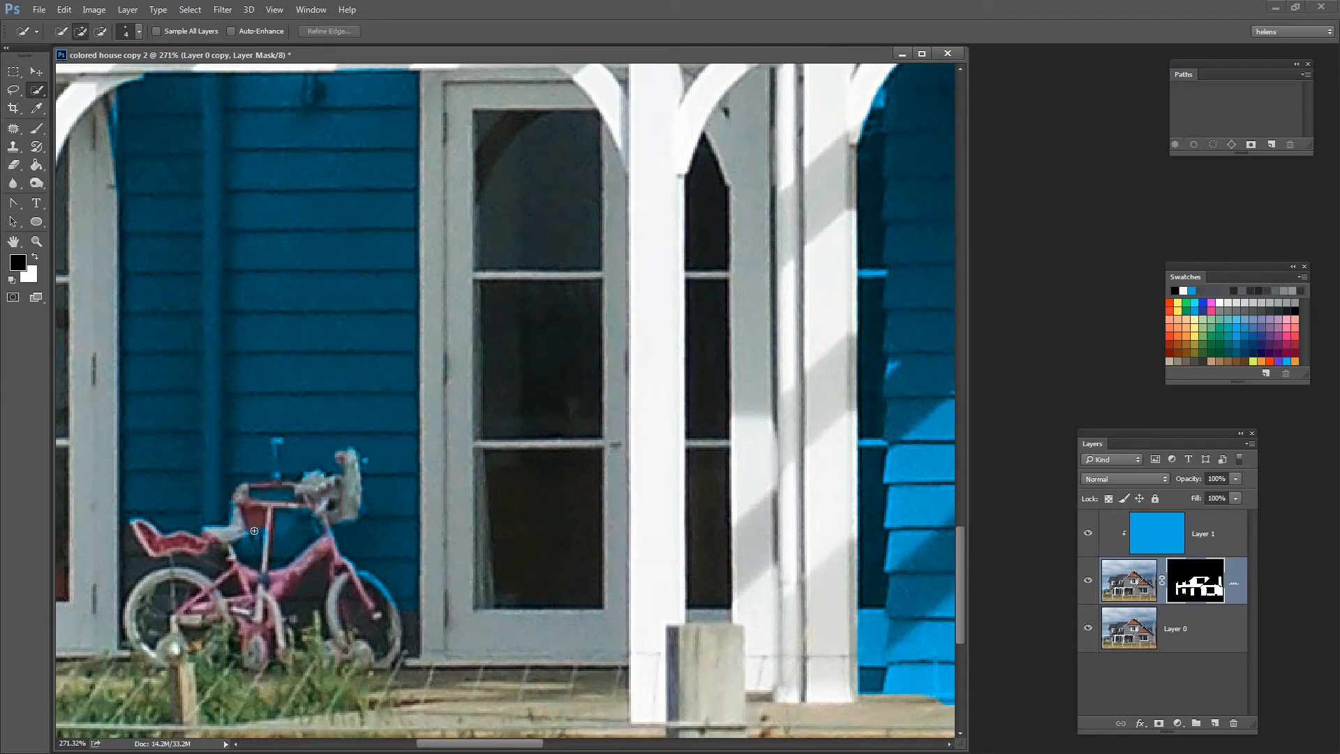
{"action": "left_click", "coordinate": [33, 131]}
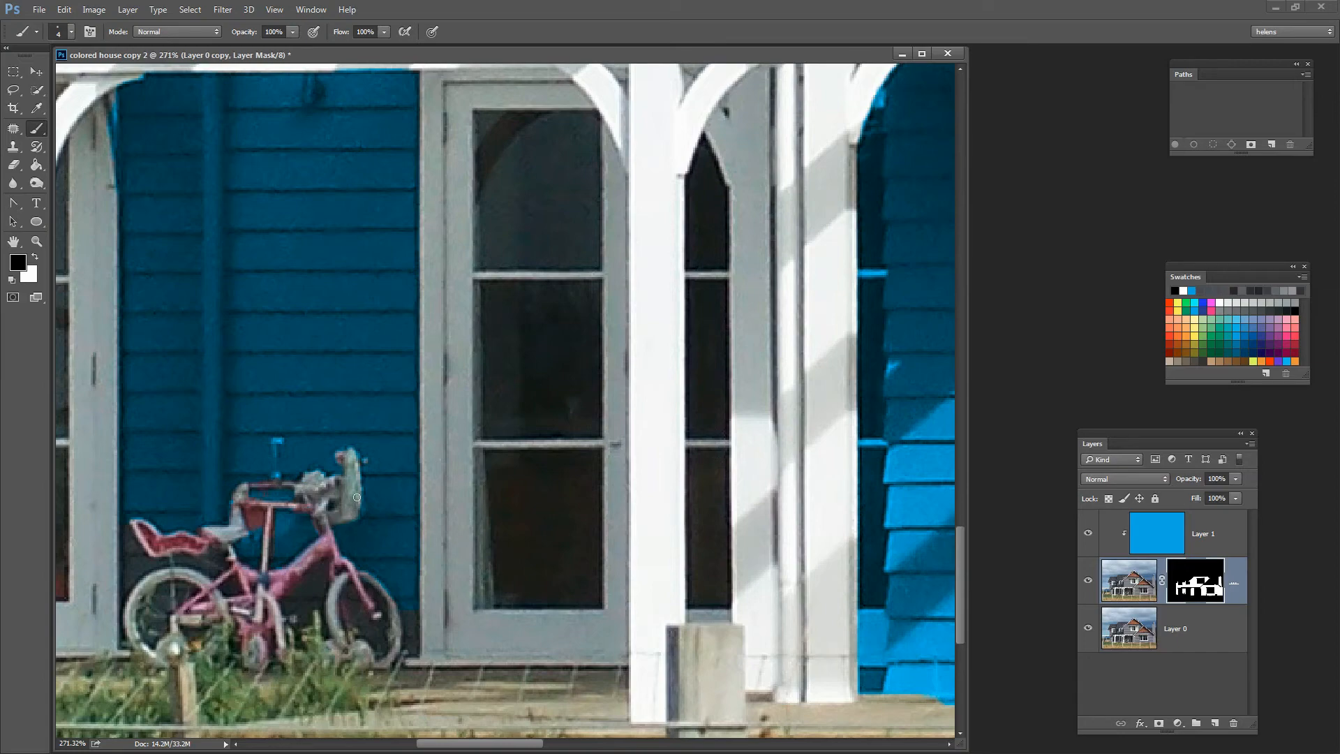
- Paint black on the mask to remove the blue spill along the gutter's lower edge on the small middle roof
{"action": "key", "text": "z"}
{"action": "left_click", "coordinate": [333, 514], "text": "alt"}
{"action": "left_click", "coordinate": [333, 513], "text": "alt"}
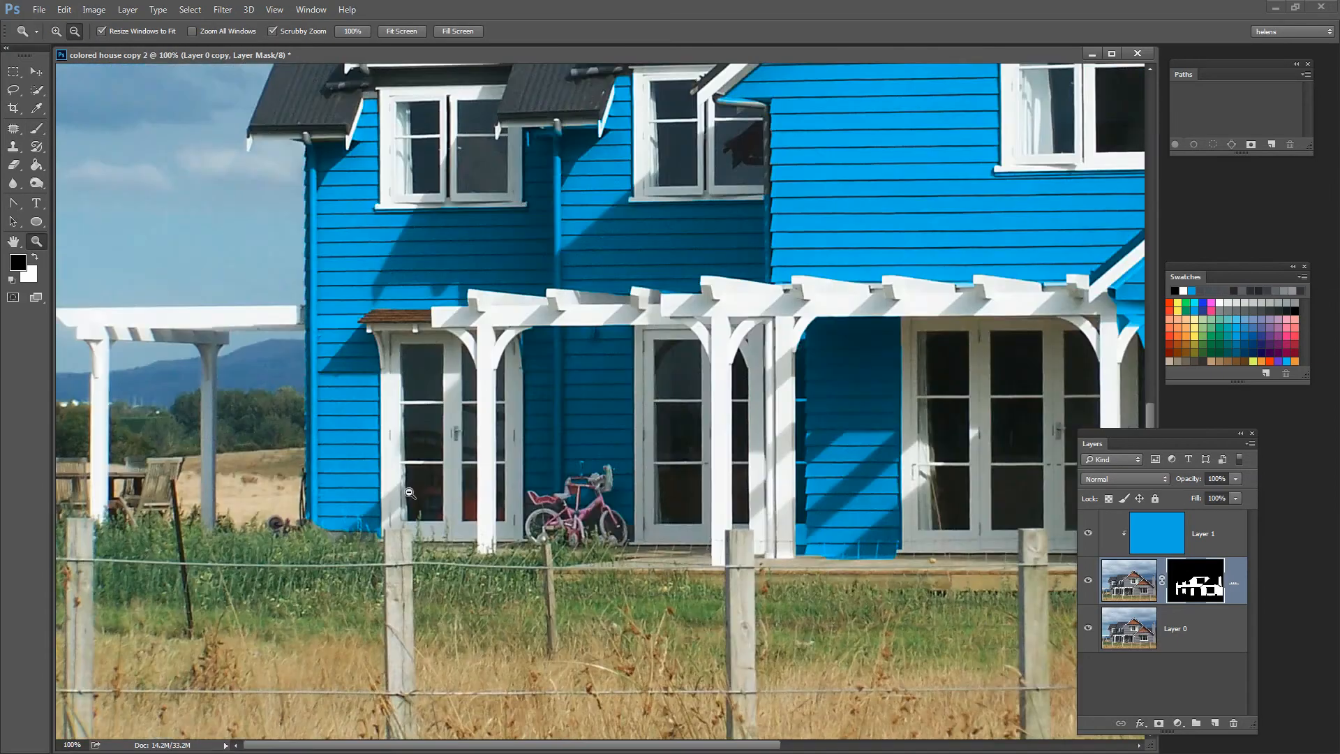
{"action": "left_click_drag", "start_coordinate": [810, 263], "coordinate": [390, 511]}
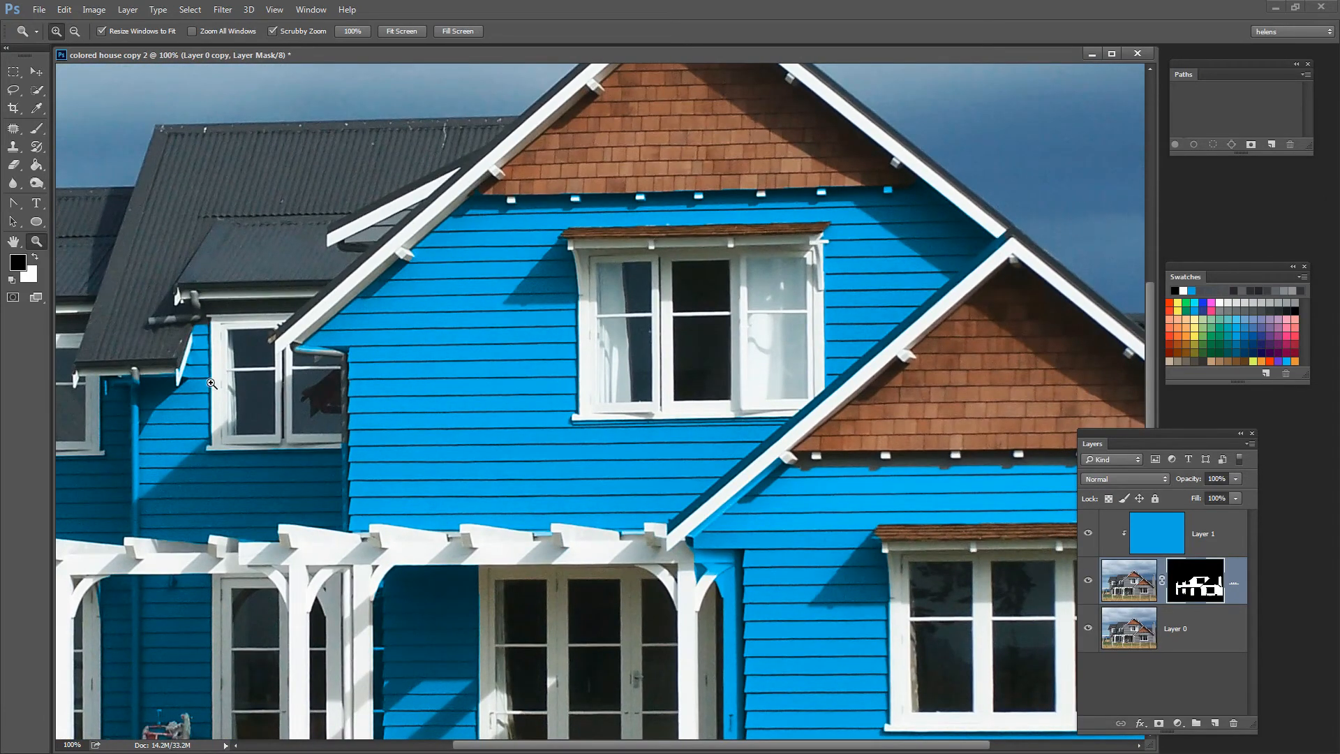
{"action": "left_click_drag", "start_coordinate": [142, 404], "coordinate": [385, 416]}
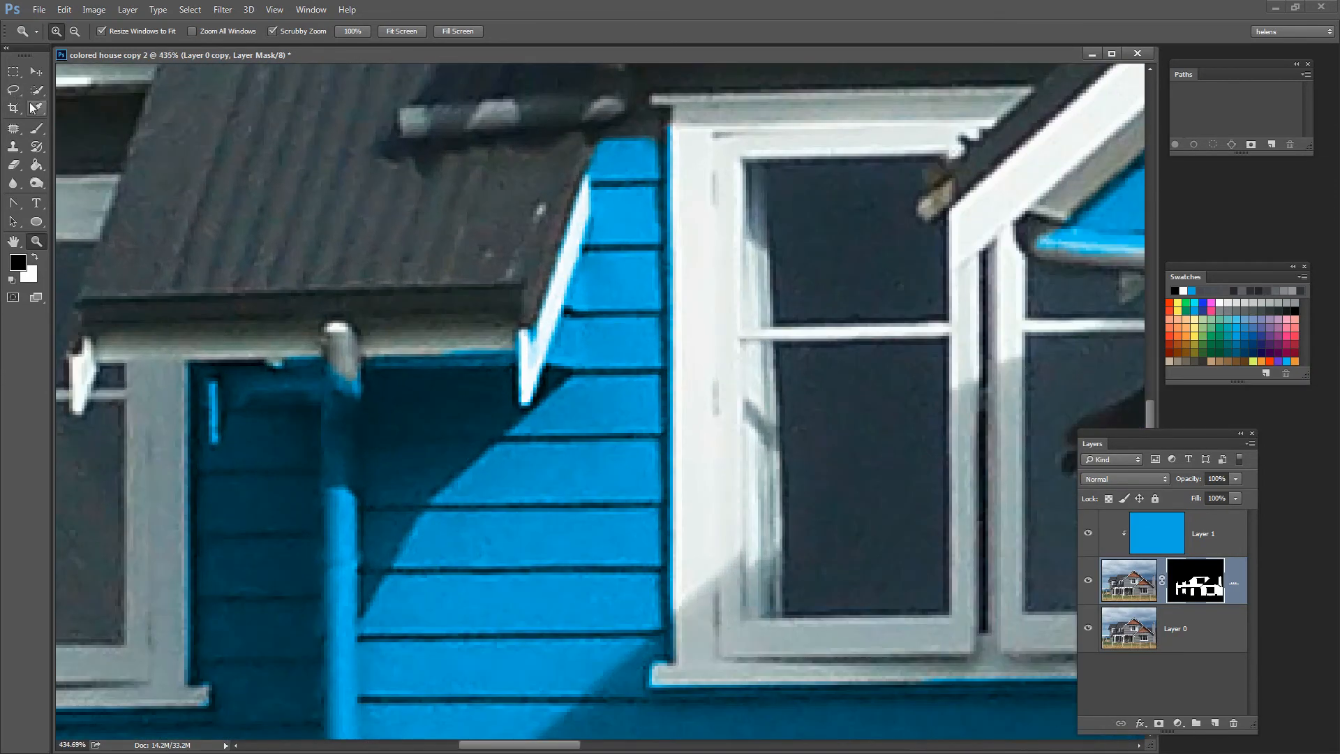
{"action": "left_click", "coordinate": [37, 127]}
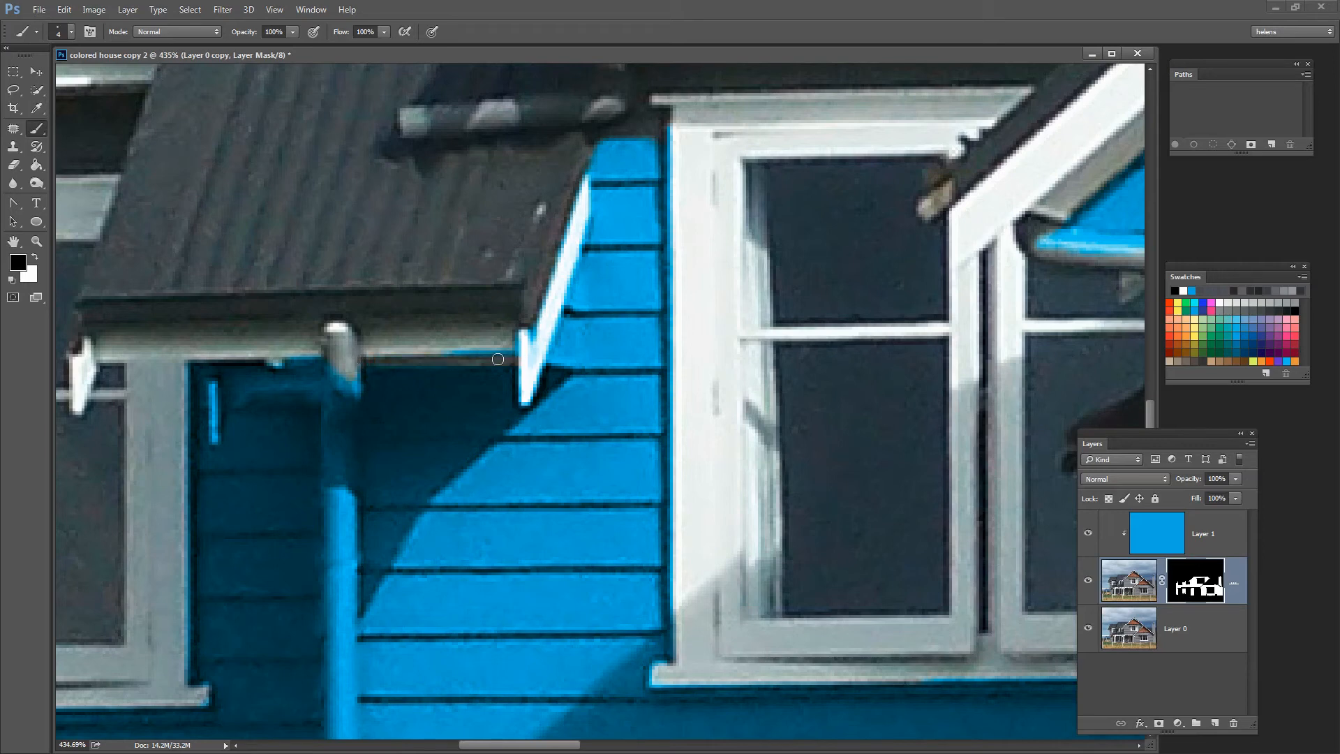
{"action": "mouse_move", "coordinate": [456, 353]}
{"action": "left_mouse_down"}
{"action": "mouse_move", "coordinate": [518, 352]}
{"action": "mouse_move", "coordinate": [520, 338]}
{"action": "left_mouse_up"}
{"action": "key", "text": "bracketright"}
{"action": "key", "text": "bracketright"}
{"action": "key", "text": "bracketright"}
- Examine the recoloured siding across the whole farmhouse
{"action": "key", "text": "z"}
{"action": "left_click", "coordinate": [404, 328], "text": "alt"}
{"action": "left_click", "coordinate": [404, 329], "text": "alt"}
{"action": "left_click", "coordinate": [412, 335], "text": "alt"}
{"action": "left_click", "coordinate": [417, 337], "text": "alt"}
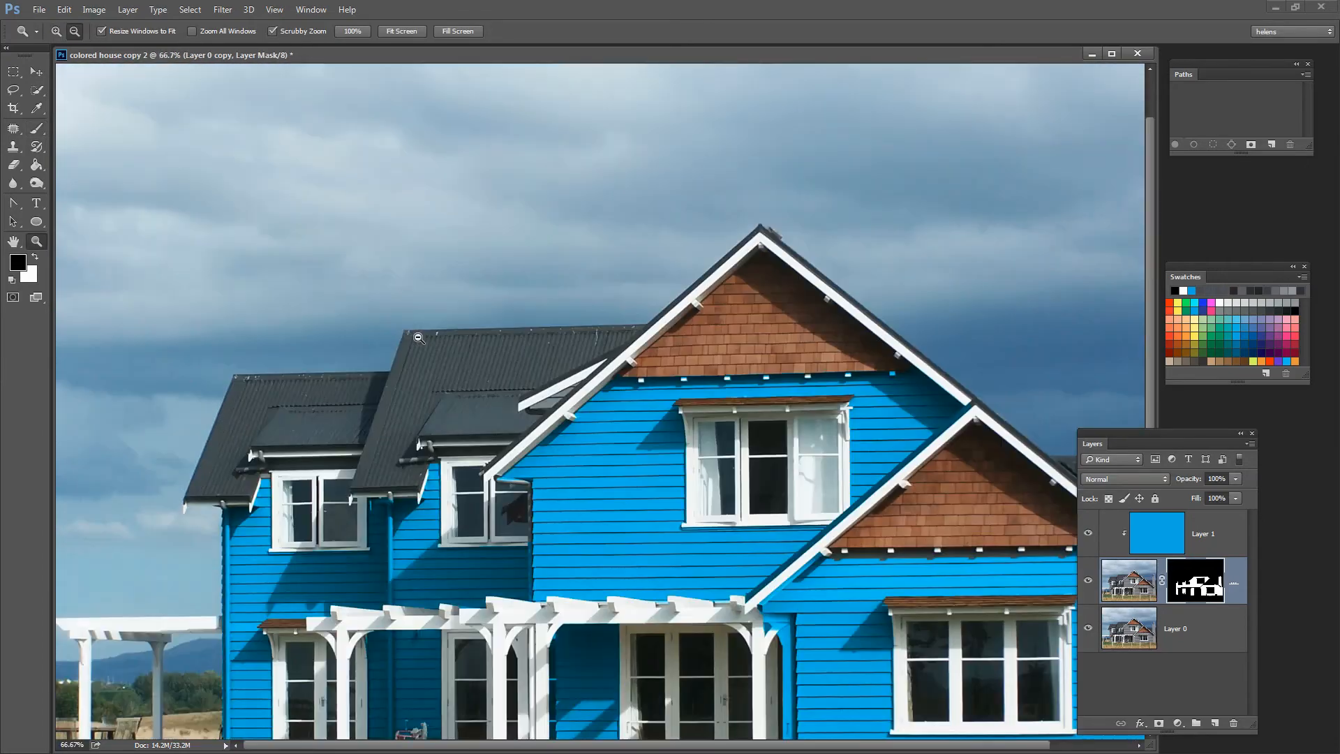
{"action": "left_click", "coordinate": [418, 337], "text": "alt"}
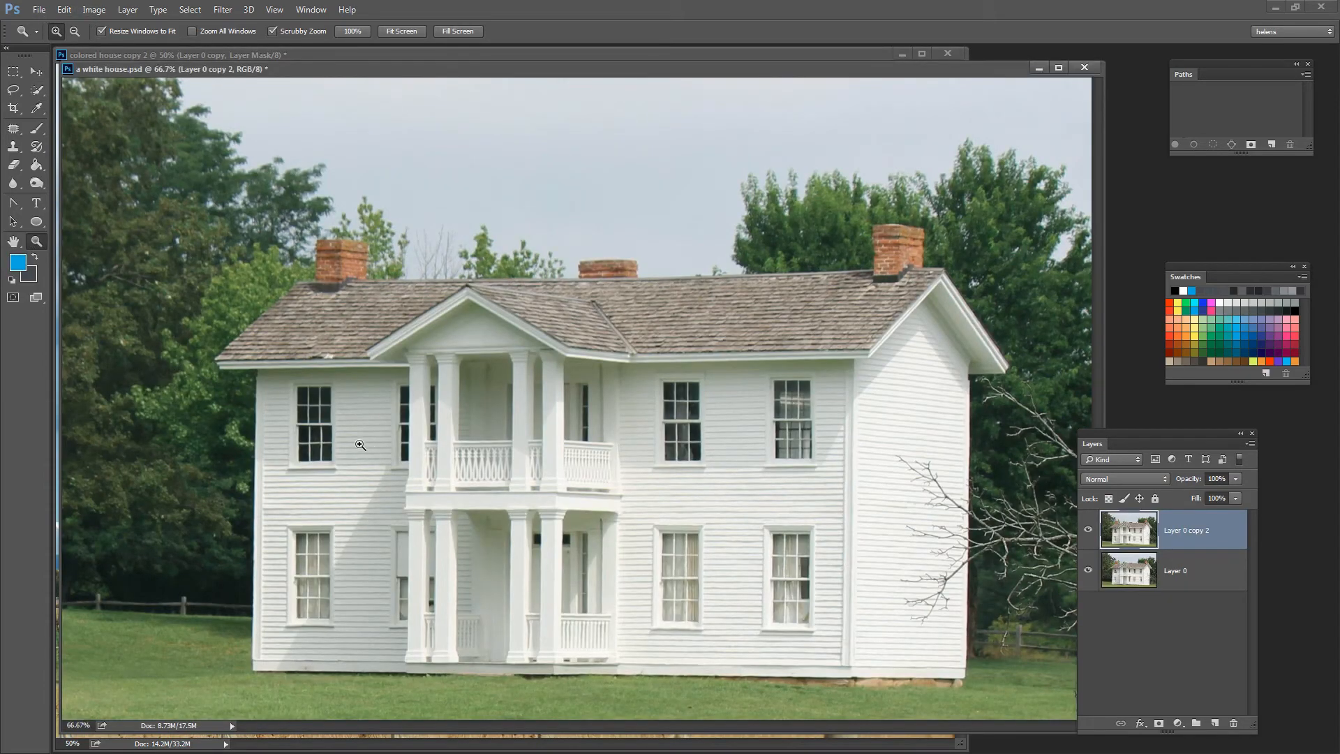
- Select the white house's front and side walls on Layer 0 copy 2 with Quick Selection
{"action": "left_click", "coordinate": [35, 91]}
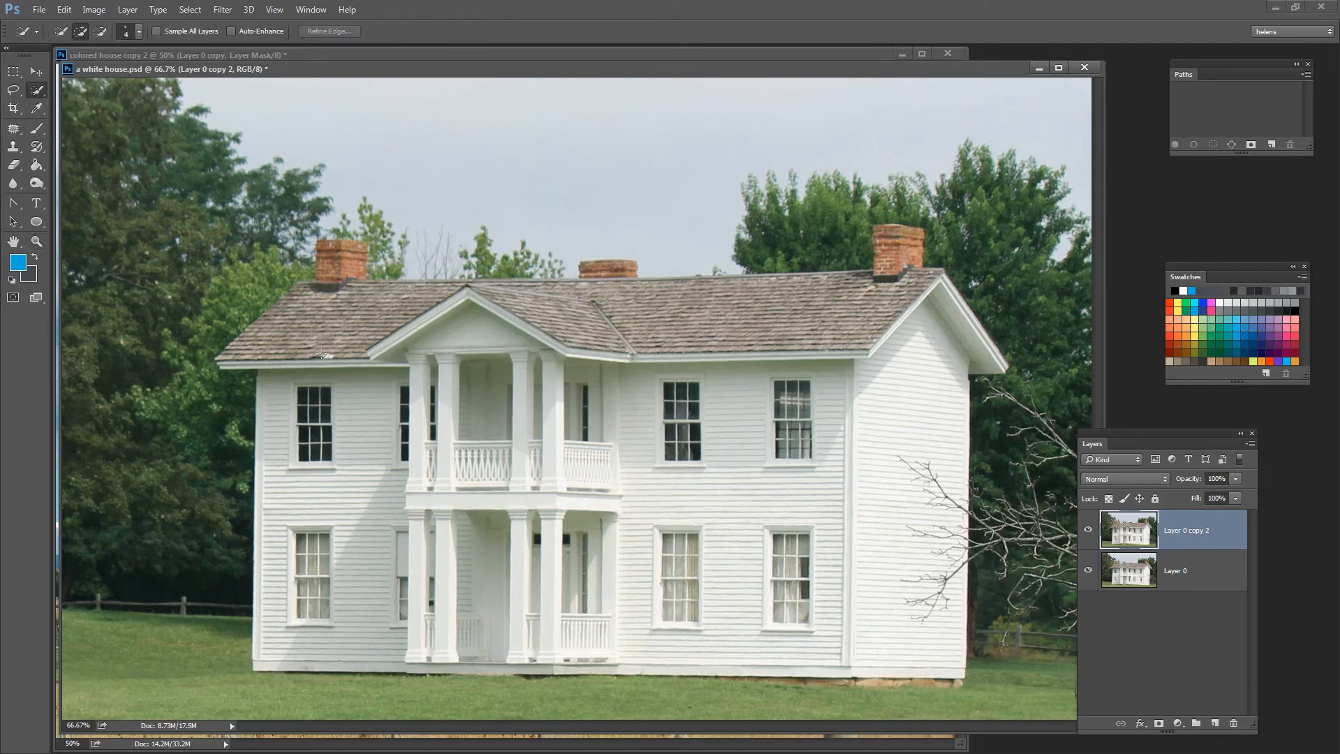
{"action": "mouse_move", "coordinate": [352, 398]}
{"action": "left_mouse_down"}
{"action": "mouse_move", "coordinate": [361, 613]}
{"action": "mouse_move", "coordinate": [345, 639]}
{"action": "mouse_move", "coordinate": [310, 634]}
{"action": "mouse_move", "coordinate": [292, 654]}
{"action": "mouse_move", "coordinate": [443, 656]}
{"action": "mouse_move", "coordinate": [482, 519]}
{"action": "mouse_move", "coordinate": [478, 389]}
{"action": "mouse_move", "coordinate": [449, 406]}
{"action": "mouse_move", "coordinate": [443, 330]}
{"action": "left_mouse_up"}
{"action": "mouse_move", "coordinate": [548, 370]}
{"action": "left_mouse_down"}
{"action": "mouse_move", "coordinate": [618, 394]}
{"action": "mouse_move", "coordinate": [631, 438]}
{"action": "left_mouse_up"}
{"action": "mouse_move", "coordinate": [636, 492]}
{"action": "left_mouse_down"}
{"action": "mouse_move", "coordinate": [721, 499]}
{"action": "mouse_move", "coordinate": [736, 518]}
{"action": "mouse_move", "coordinate": [749, 583]}
{"action": "mouse_move", "coordinate": [727, 627]}
{"action": "mouse_move", "coordinate": [652, 641]}
{"action": "mouse_move", "coordinate": [633, 523]}
{"action": "left_mouse_up"}
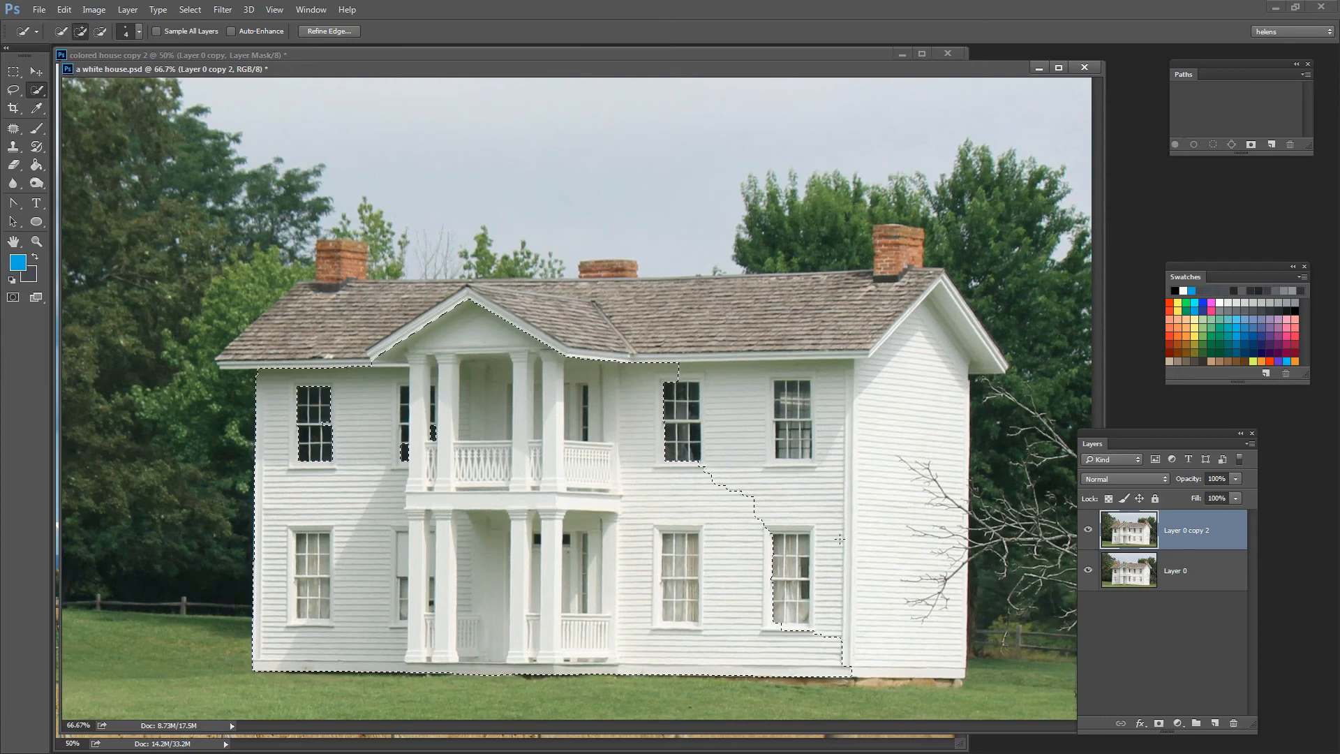
{"action": "mouse_move", "coordinate": [840, 539]}
{"action": "left_mouse_down"}
{"action": "mouse_move", "coordinate": [829, 497]}
{"action": "mouse_move", "coordinate": [774, 488]}
{"action": "mouse_move", "coordinate": [729, 415]}
{"action": "mouse_move", "coordinate": [744, 372]}
{"action": "mouse_move", "coordinate": [849, 374]}
{"action": "left_mouse_up"}
{"action": "mouse_move", "coordinate": [929, 384]}
{"action": "left_mouse_down"}
{"action": "mouse_move", "coordinate": [969, 344]}
{"action": "mouse_move", "coordinate": [940, 383]}
{"action": "mouse_move", "coordinate": [925, 540]}
{"action": "left_mouse_up"}
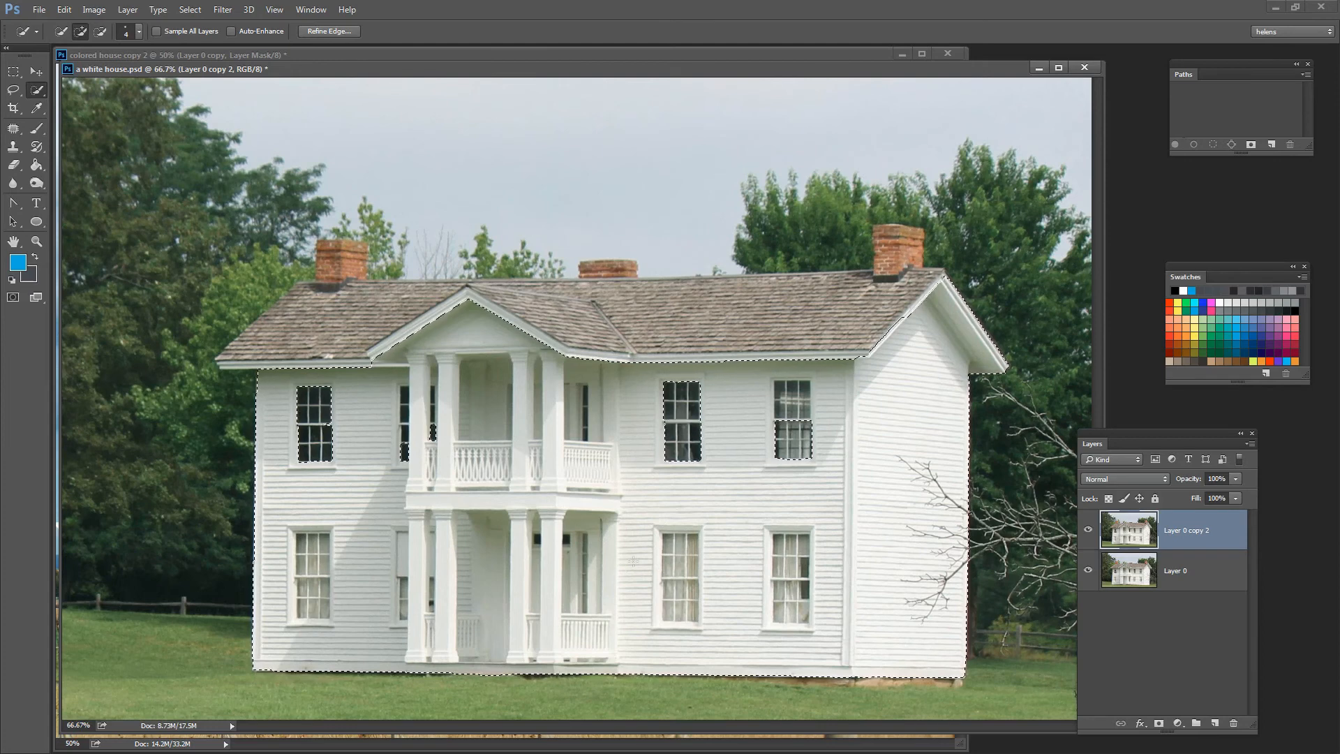
- Add a layer mask from the wall selection to Layer 0 copy 2 and hide Layer 0
{"action": "left_click", "coordinate": [1157, 723]}
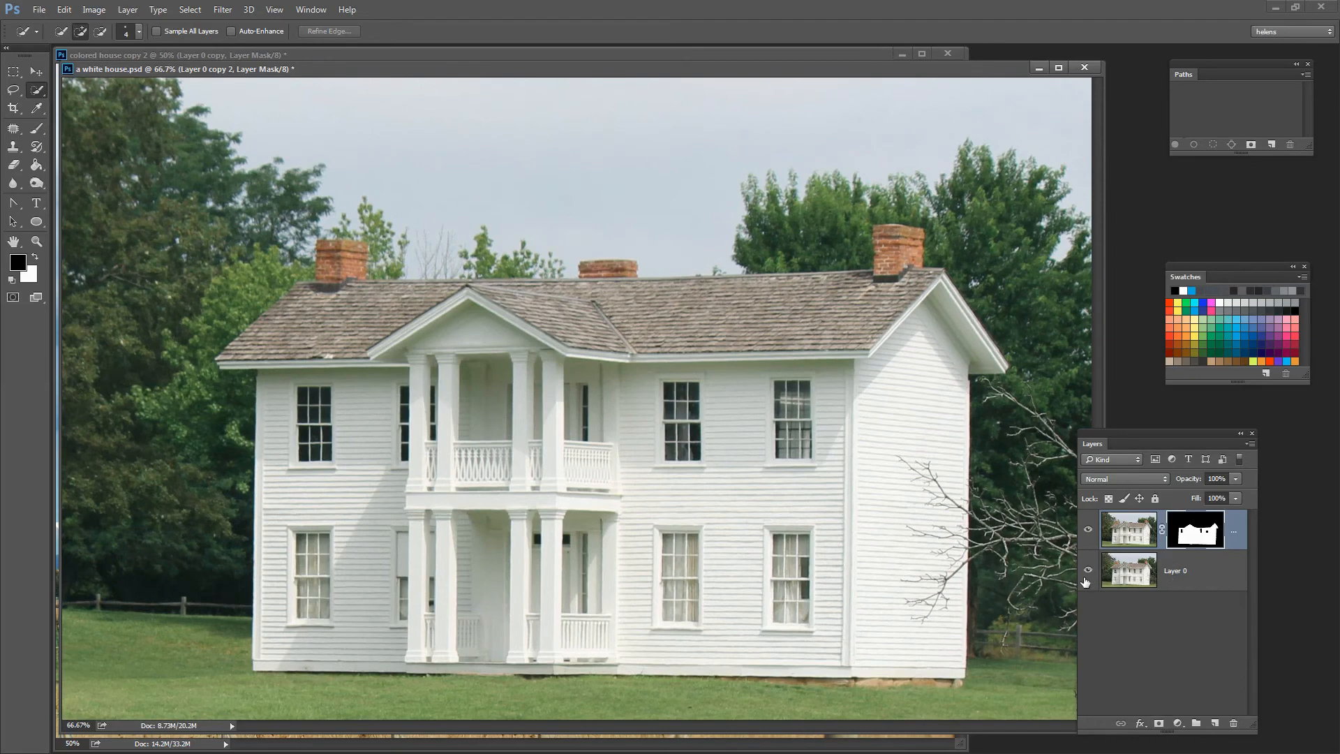
{"action": "left_click", "coordinate": [1087, 570]}
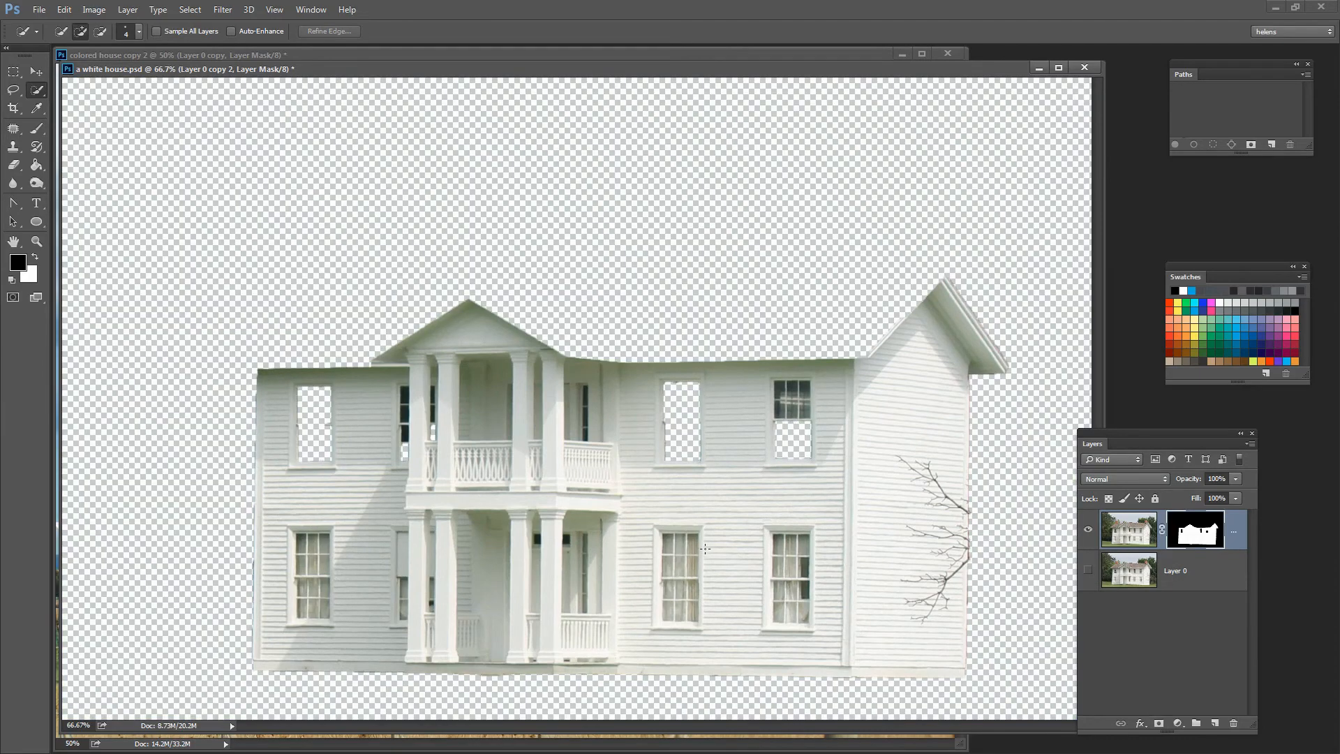
- Set the Rectangular Marquee to a 1 px feather and Normal style for masking the ground-floor window beside the porch
{"action": "key", "text": "z"}
{"action": "key", "text": "alt"}
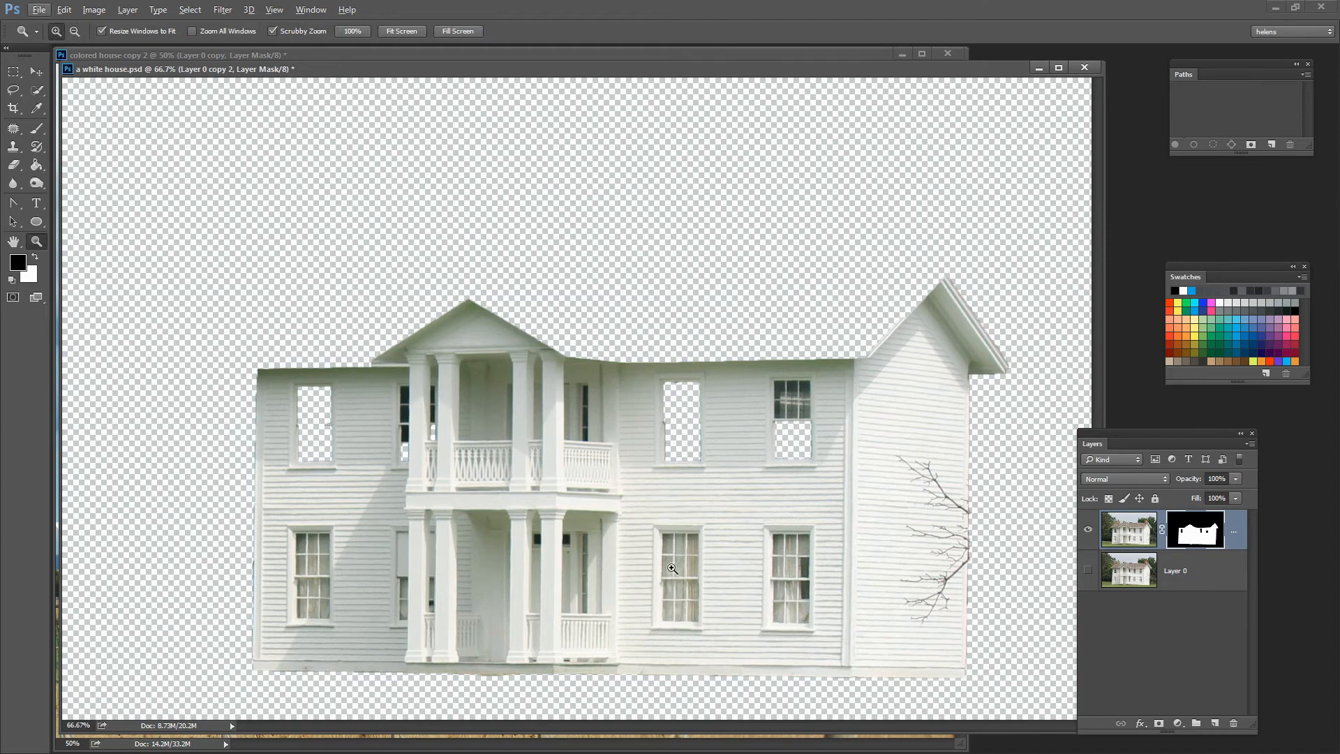
{"action": "left_click_drag", "start_coordinate": [657, 553], "coordinate": [773, 628]}
{"action": "key", "text": "space"}
{"action": "left_click_drag", "start_coordinate": [838, 563], "coordinate": [831, 436]}
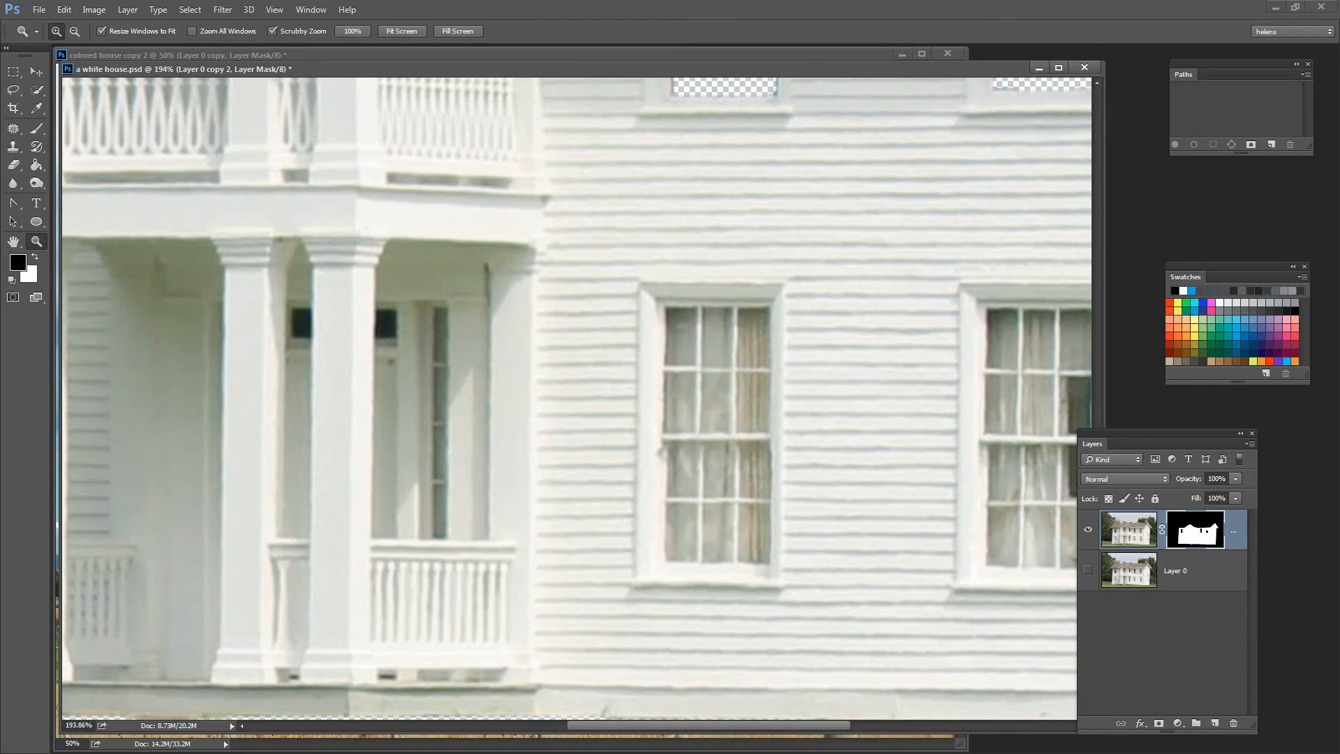
{"action": "left_click", "coordinate": [14, 72]}
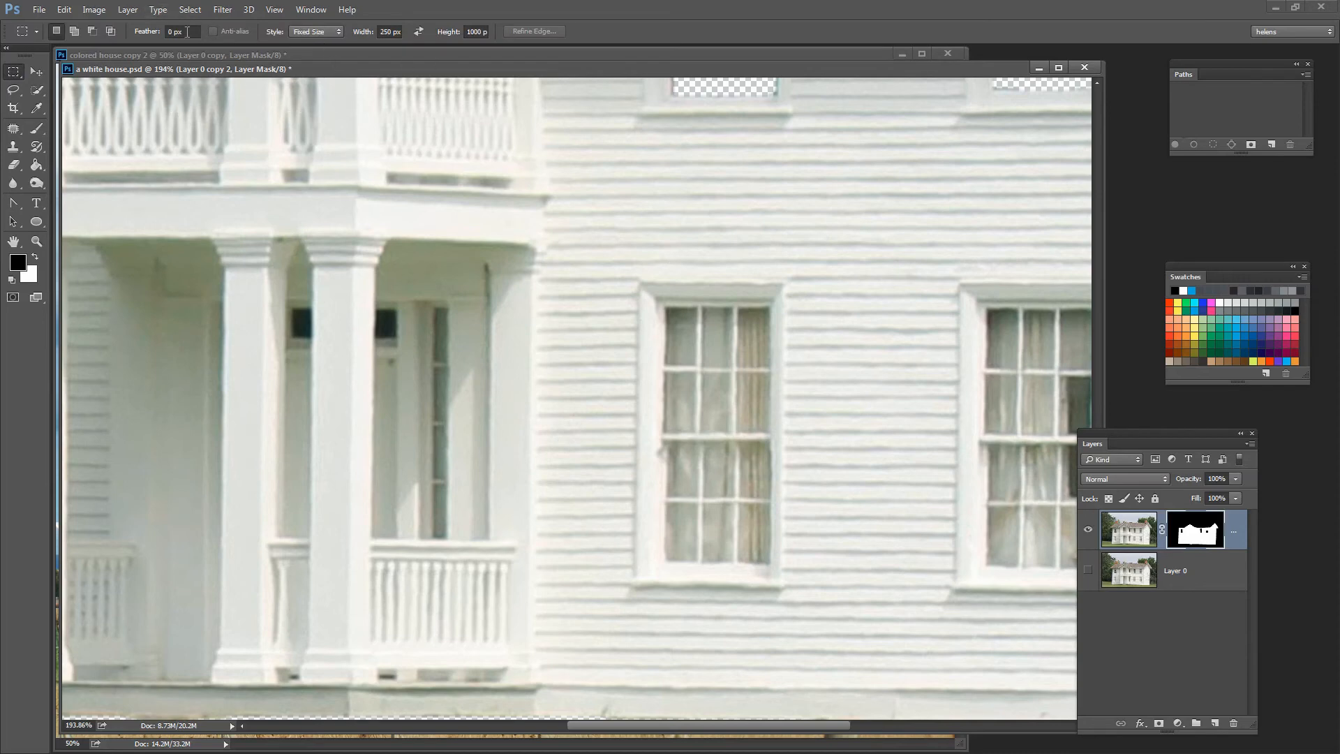
{"action": "left_click", "coordinate": [185, 33]}
{"action": "type", "text": "1"}
{"action": "key", "text": "Tab"}
{"action": "key", "text": "Return"}
{"action": "left_click", "coordinate": [314, 33]}
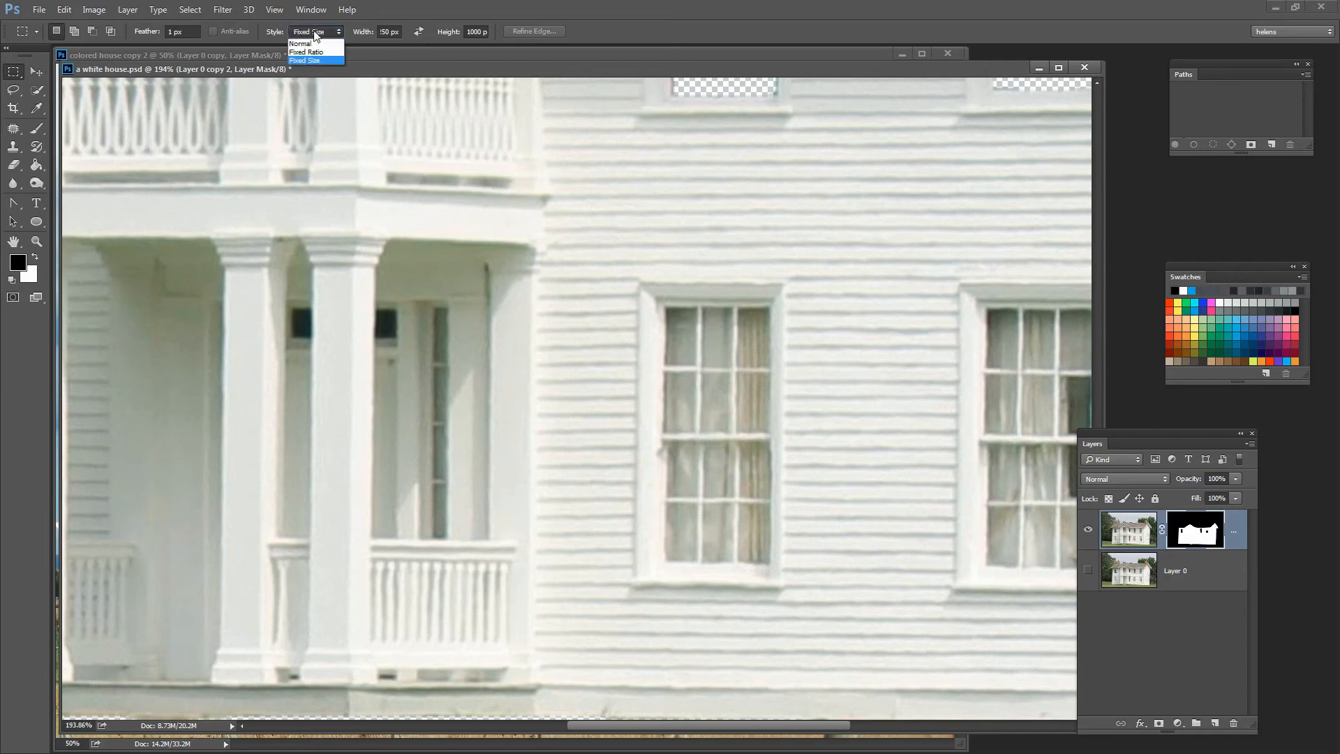
{"action": "left_click", "coordinate": [301, 44]}
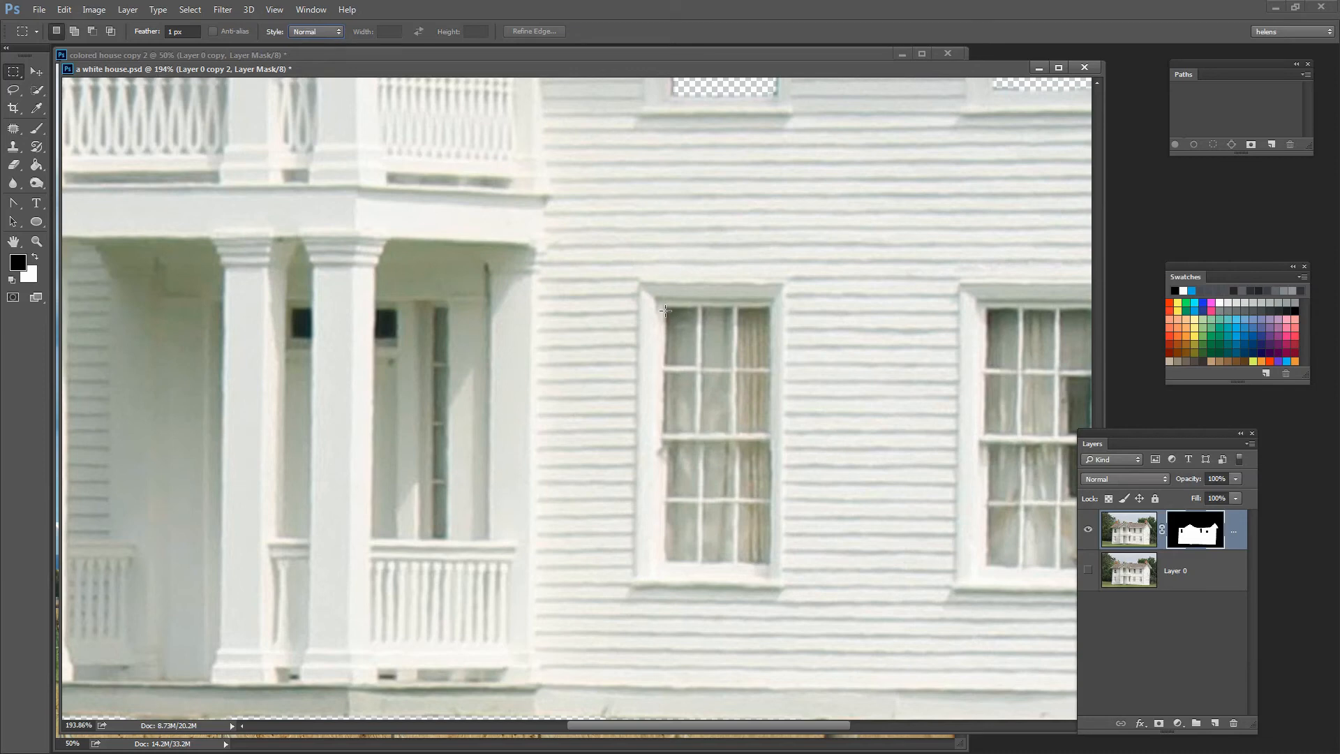
- Select each of the three panes in the window's top row and fill them with black on the mask
{"action": "left_click_drag", "start_coordinate": [666, 308], "coordinate": [693, 364]}
{"action": "key", "text": "alt+BackSpace"}
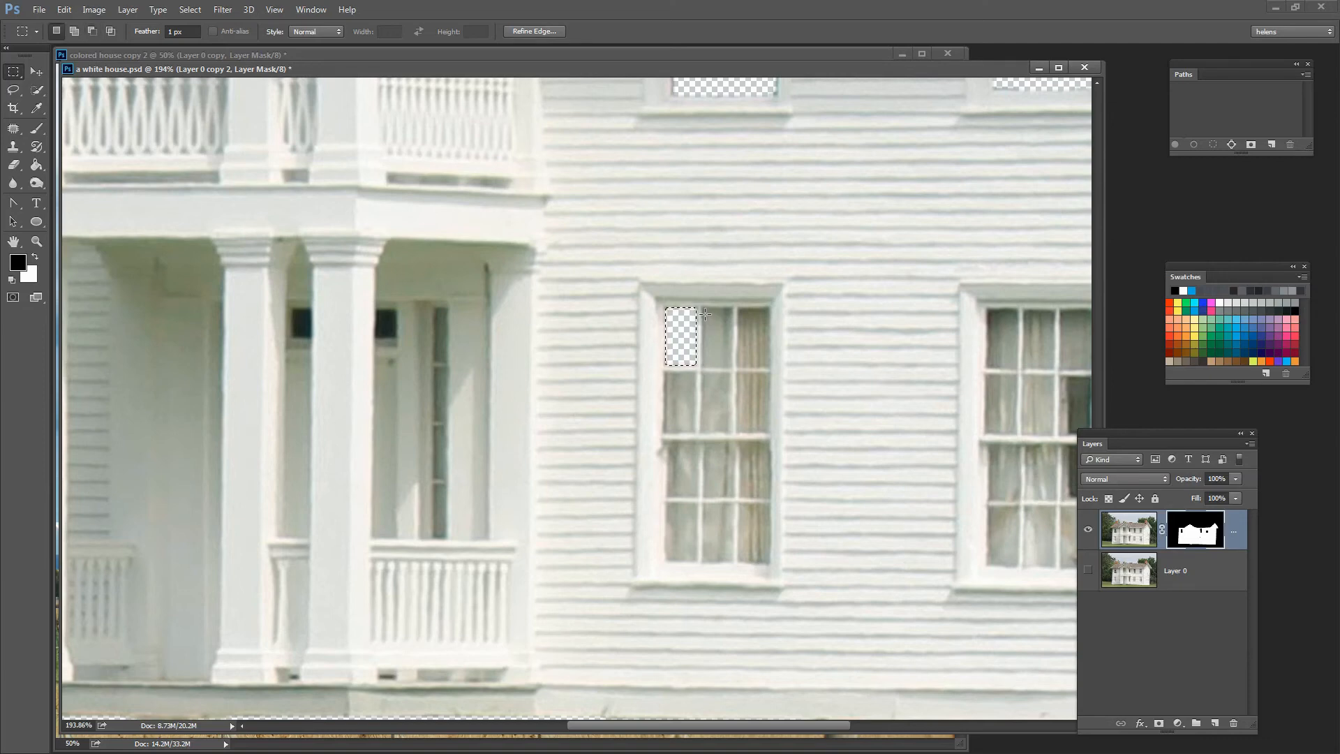
{"action": "left_click_drag", "start_coordinate": [702, 307], "coordinate": [731, 365]}
{"action": "key", "text": "alt+BackSpace"}
{"action": "left_click_drag", "start_coordinate": [738, 308], "coordinate": [767, 366]}
{"action": "key", "text": "alt+BackSpace"}
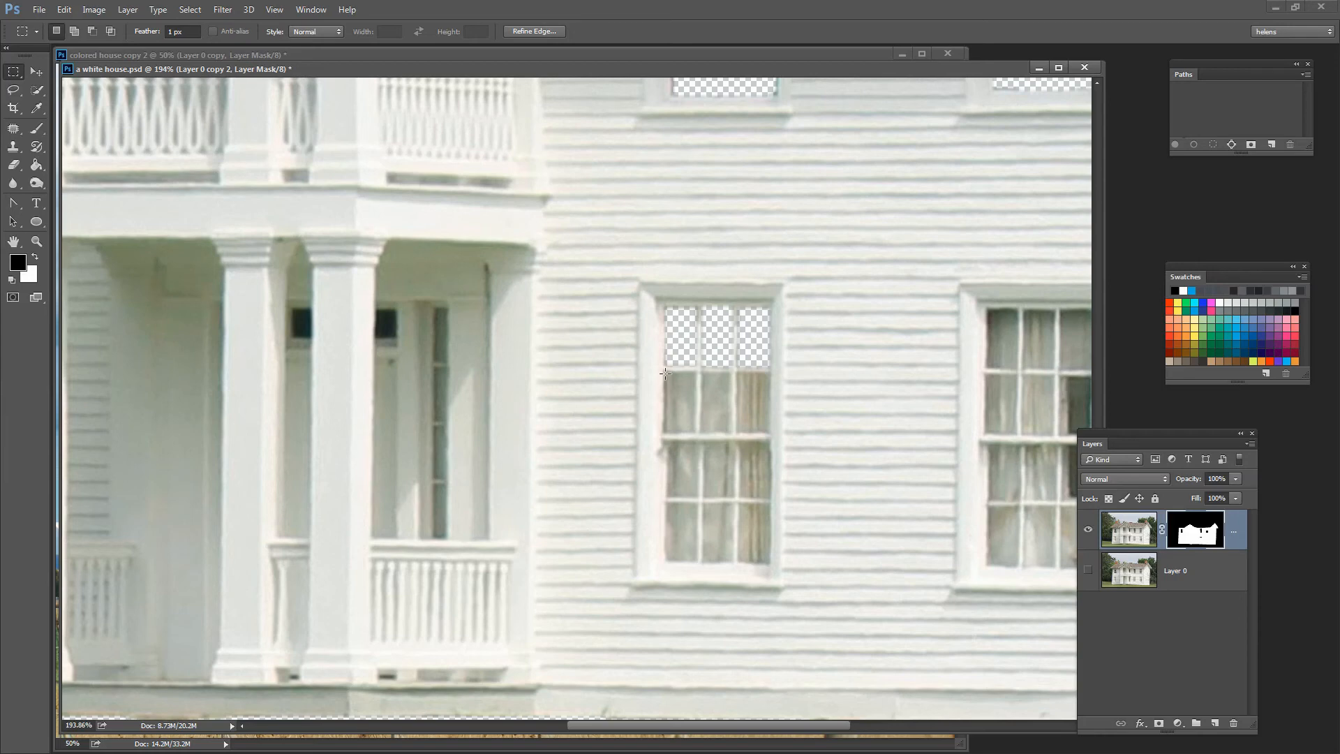
- Mask out the three panes in the window's second row by selecting each and filling it with black
{"action": "left_click_drag", "start_coordinate": [664, 372], "coordinate": [695, 433]}
{"action": "key", "text": "alt+BackSpace"}
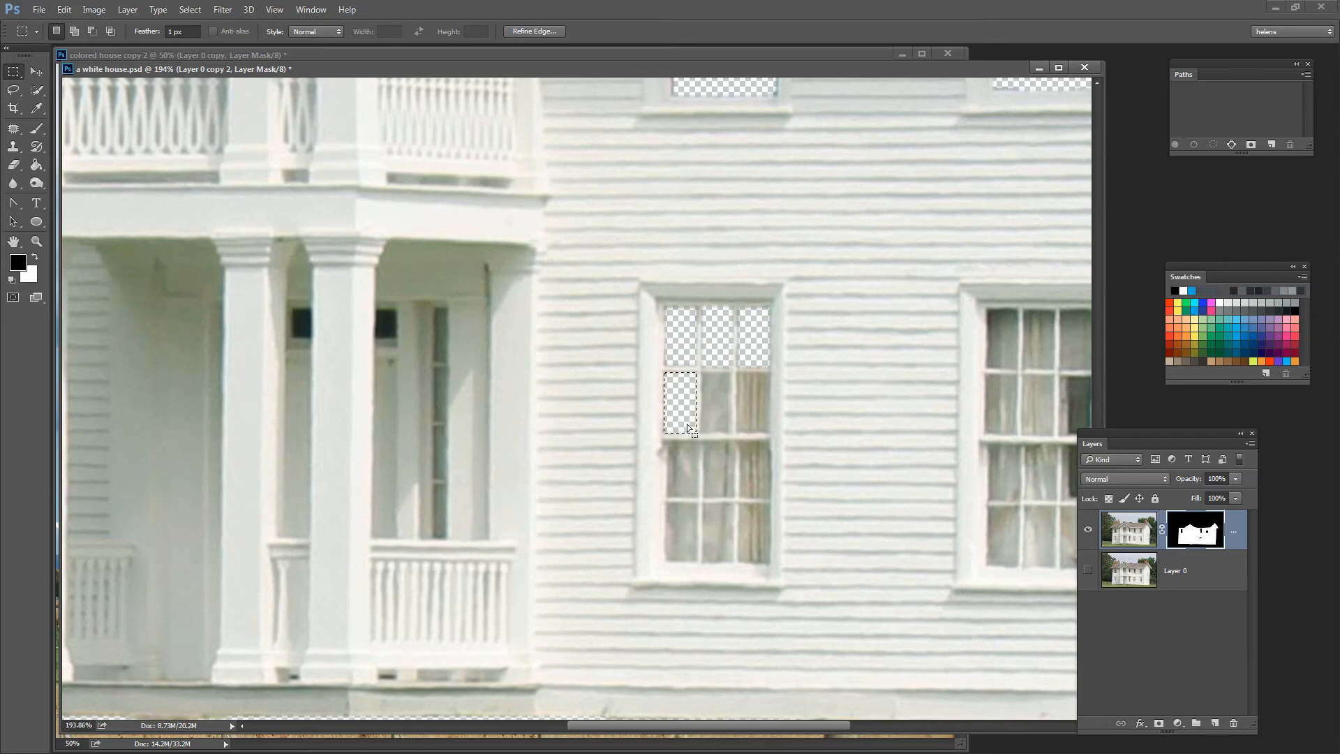
{"action": "left_click_drag", "start_coordinate": [704, 373], "coordinate": [730, 431]}
{"action": "key", "text": "alt+BackSpace"}
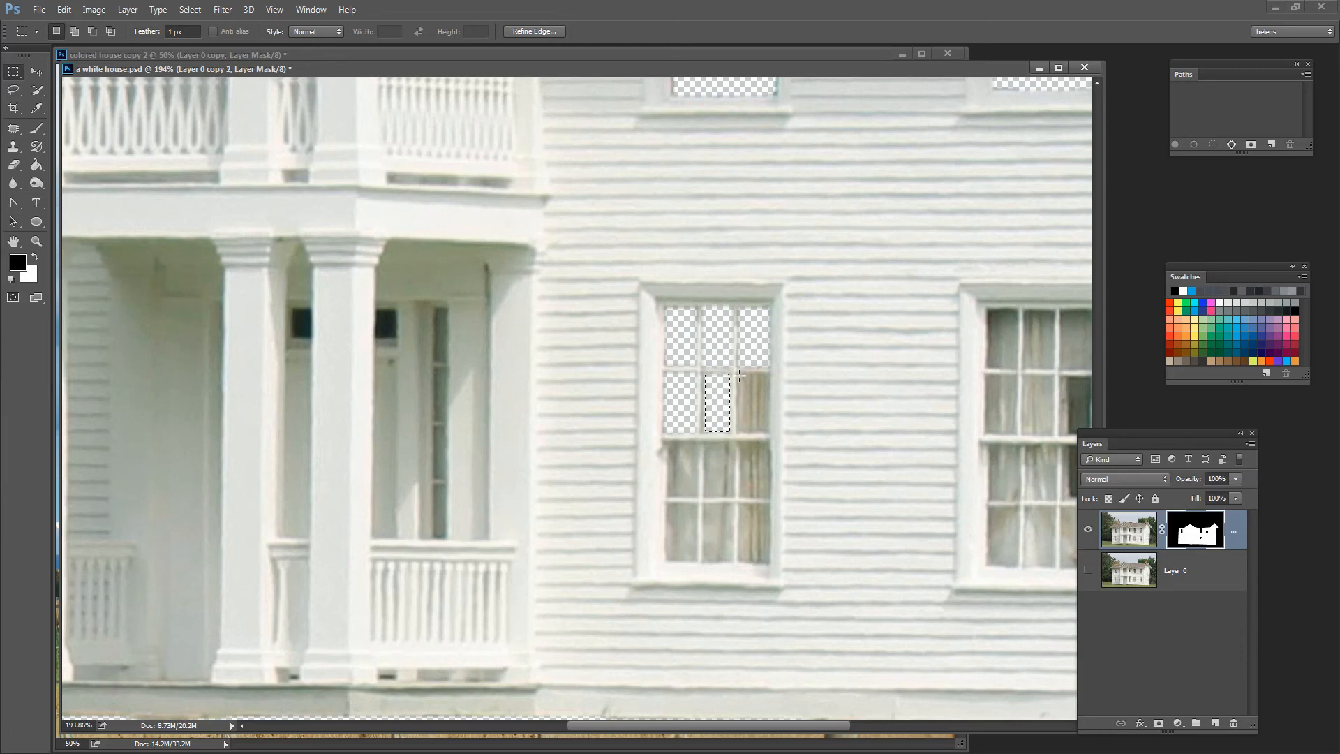
{"action": "left_click_drag", "start_coordinate": [738, 375], "coordinate": [767, 425]}
{"action": "left_click_drag", "start_coordinate": [767, 432], "coordinate": [769, 431]}
{"action": "key", "text": "alt+BackSpace"}
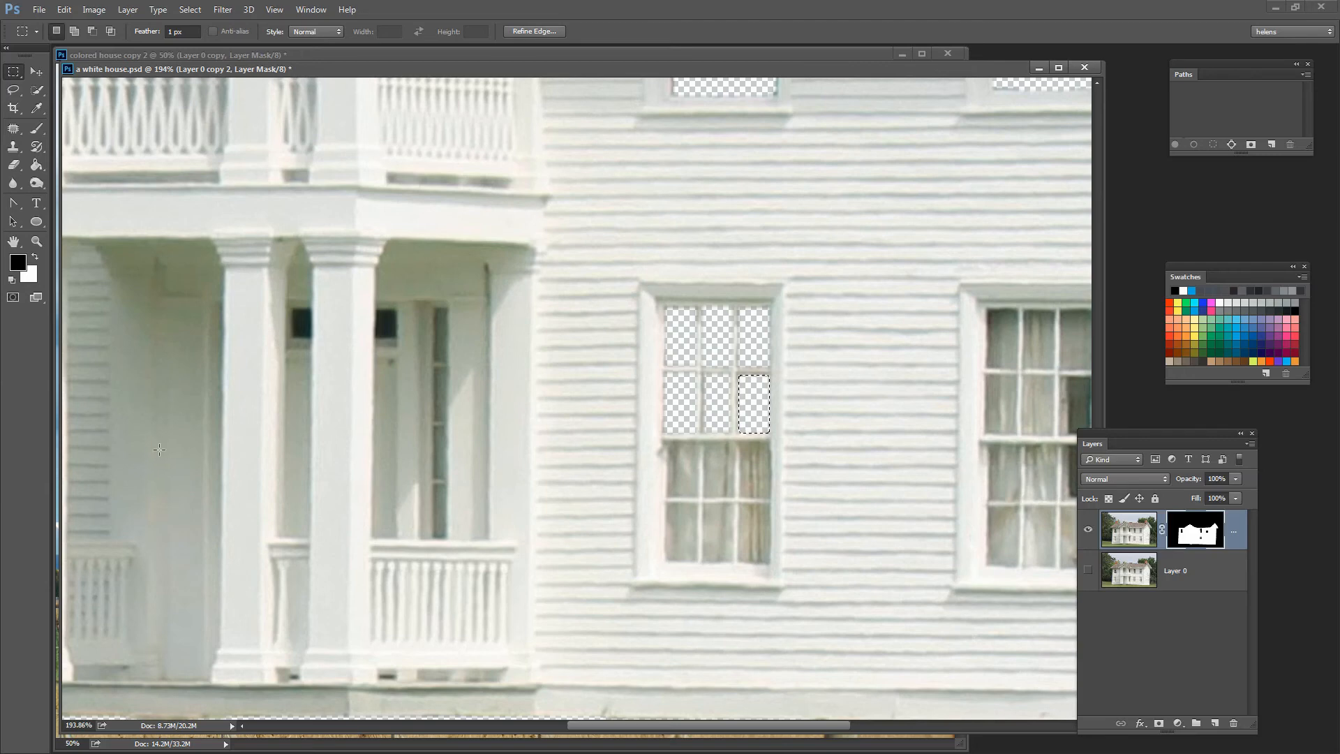
- Paint a straight black brush line on the mask along the outer edge of the house's lower left corner
{"action": "left_click_drag", "start_coordinate": [160, 433], "coordinate": [799, 442]}
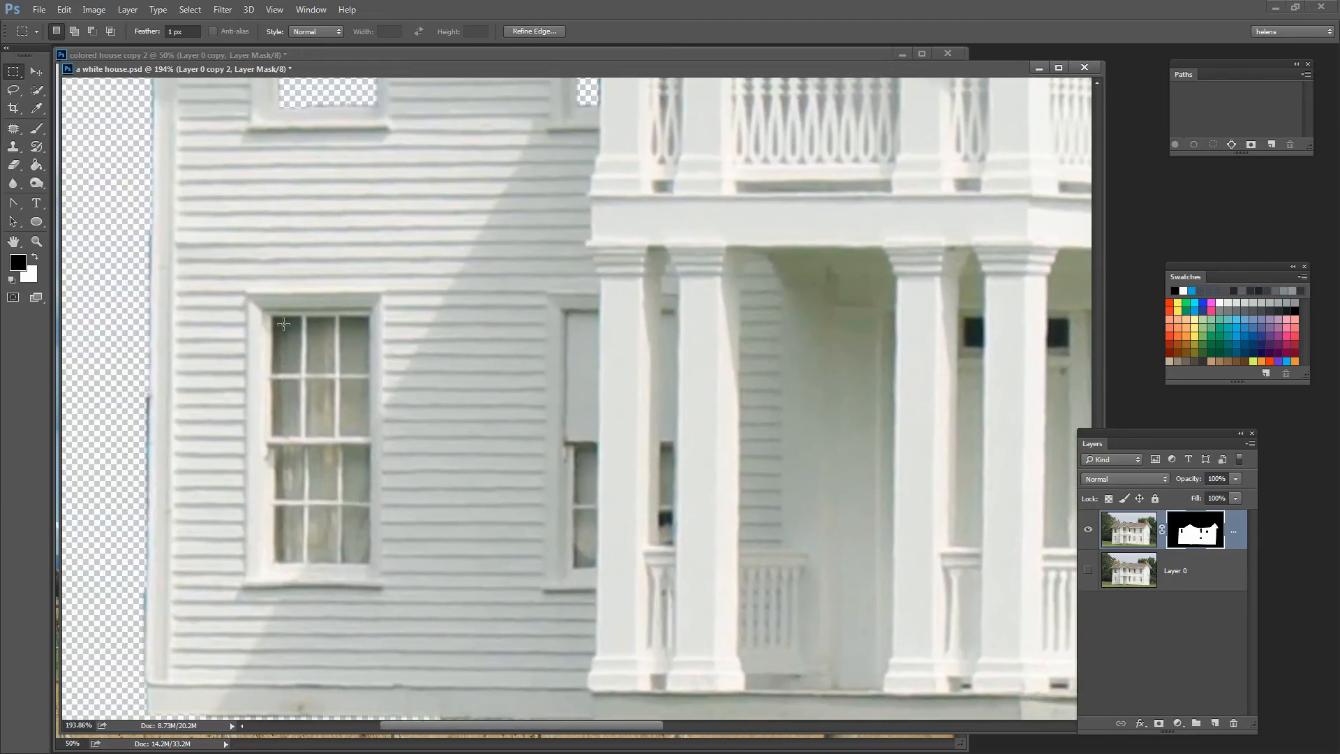
{"action": "left_click_drag", "start_coordinate": [273, 487], "coordinate": [288, 544]}
{"action": "left_click", "coordinate": [309, 504]}
{"action": "left_click", "coordinate": [37, 127]}
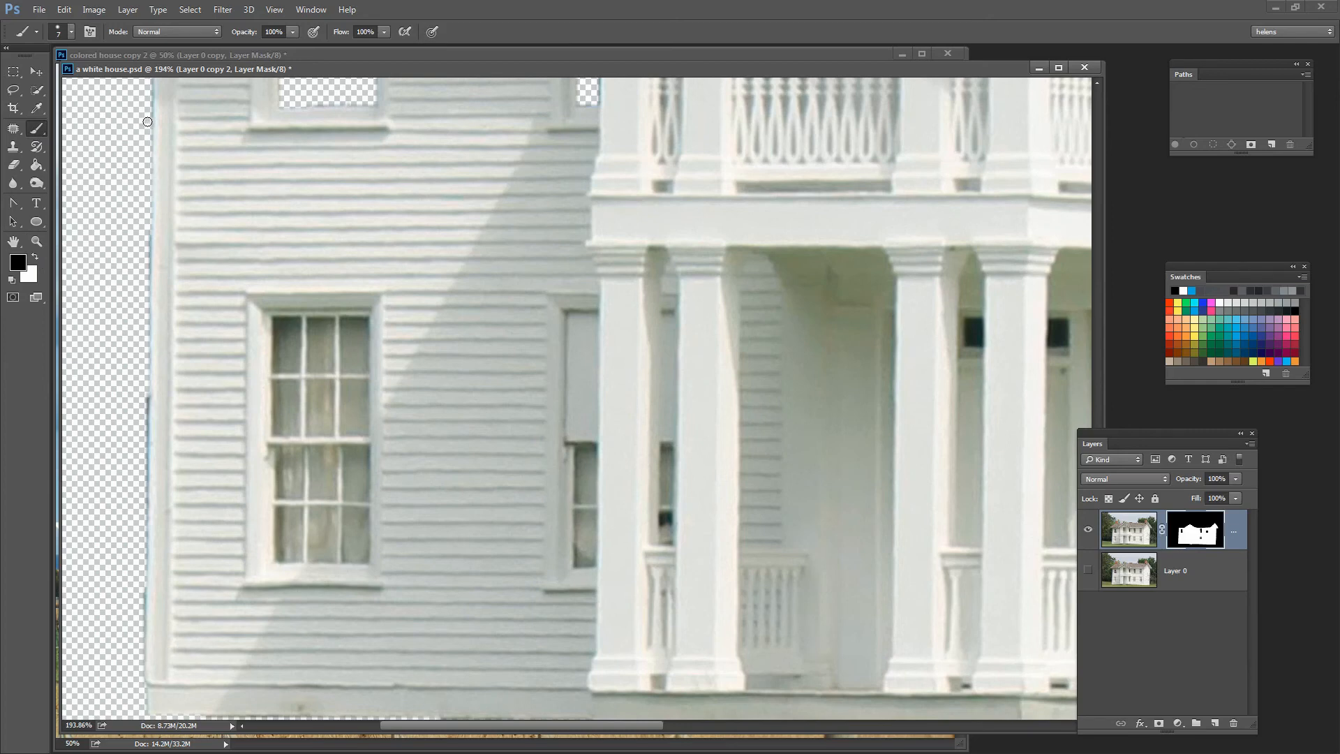
{"action": "left_click", "coordinate": [140, 675], "text": "shift"}
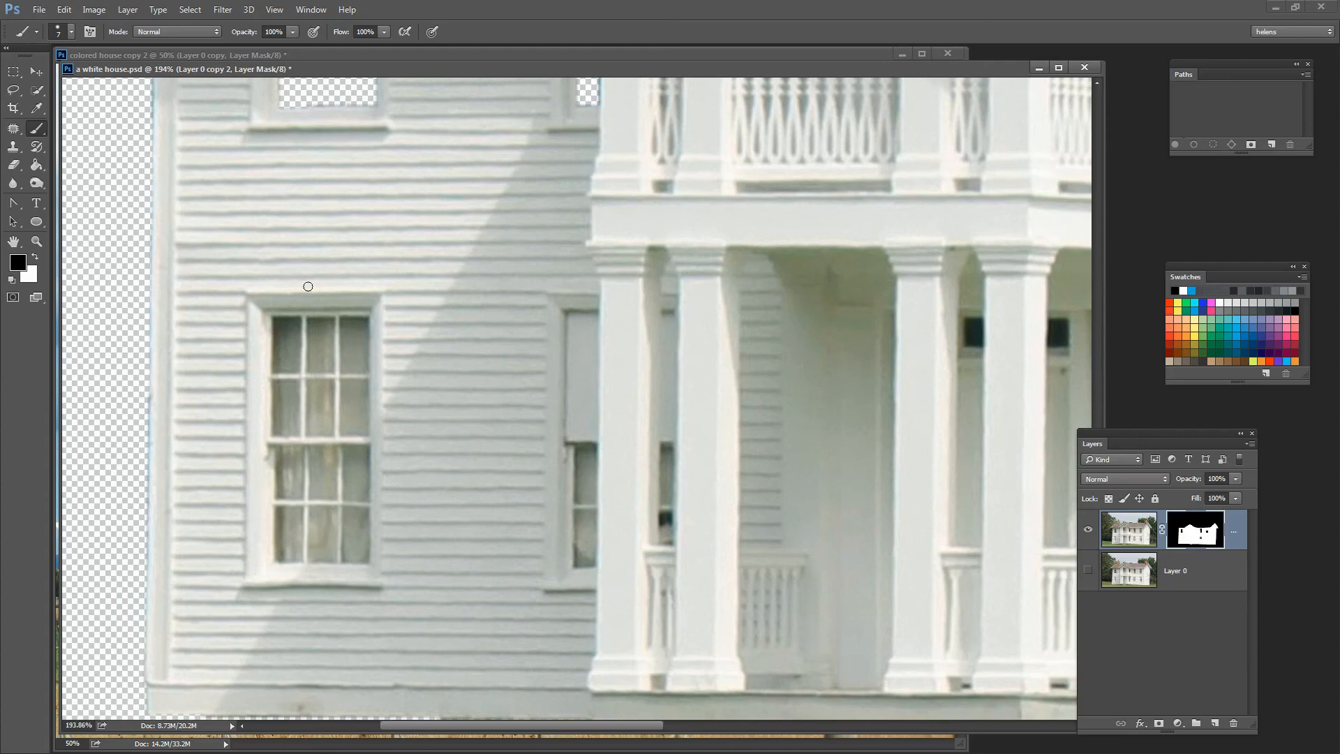
- Continue the black mask cleanup along the upper storey's left corner edge and switch the painting colour to white
{"action": "left_click_drag", "start_coordinate": [284, 258], "coordinate": [340, 556]}
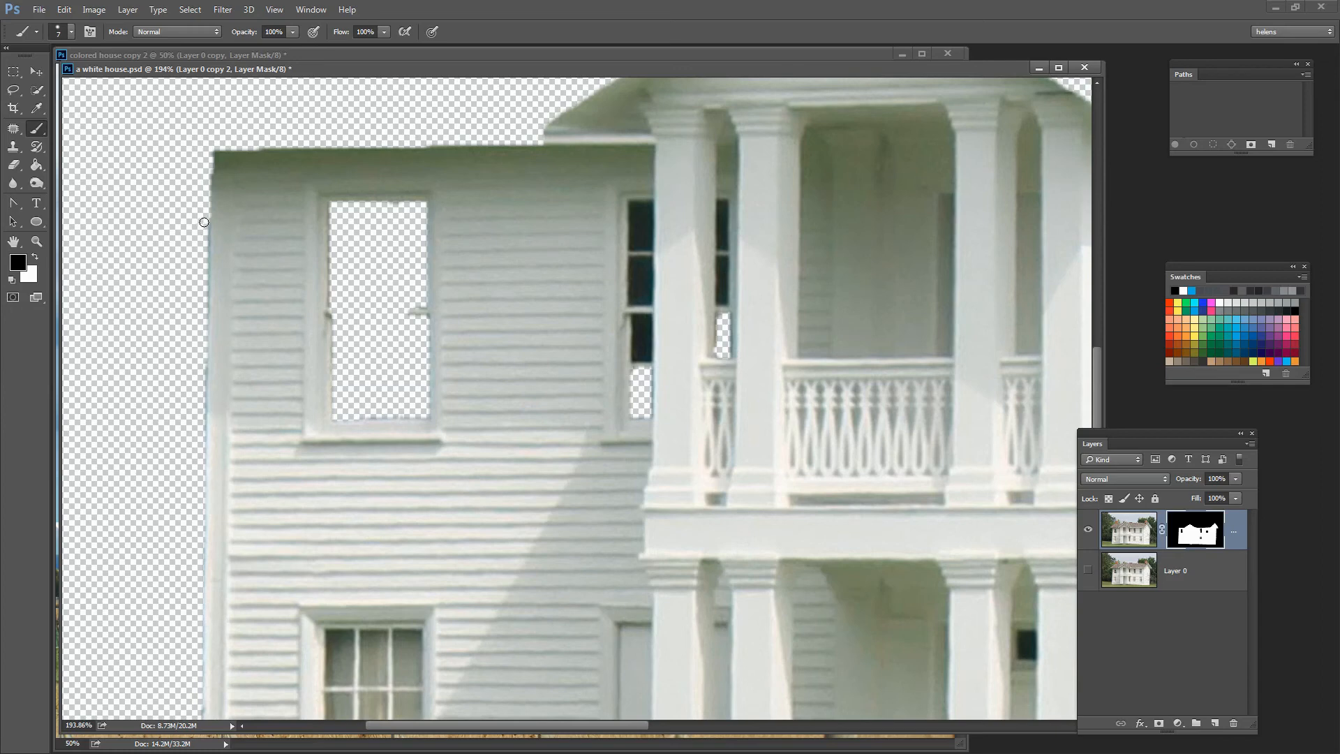
{"action": "left_click", "coordinate": [202, 443], "text": "shift"}
{"action": "key", "text": "x"}
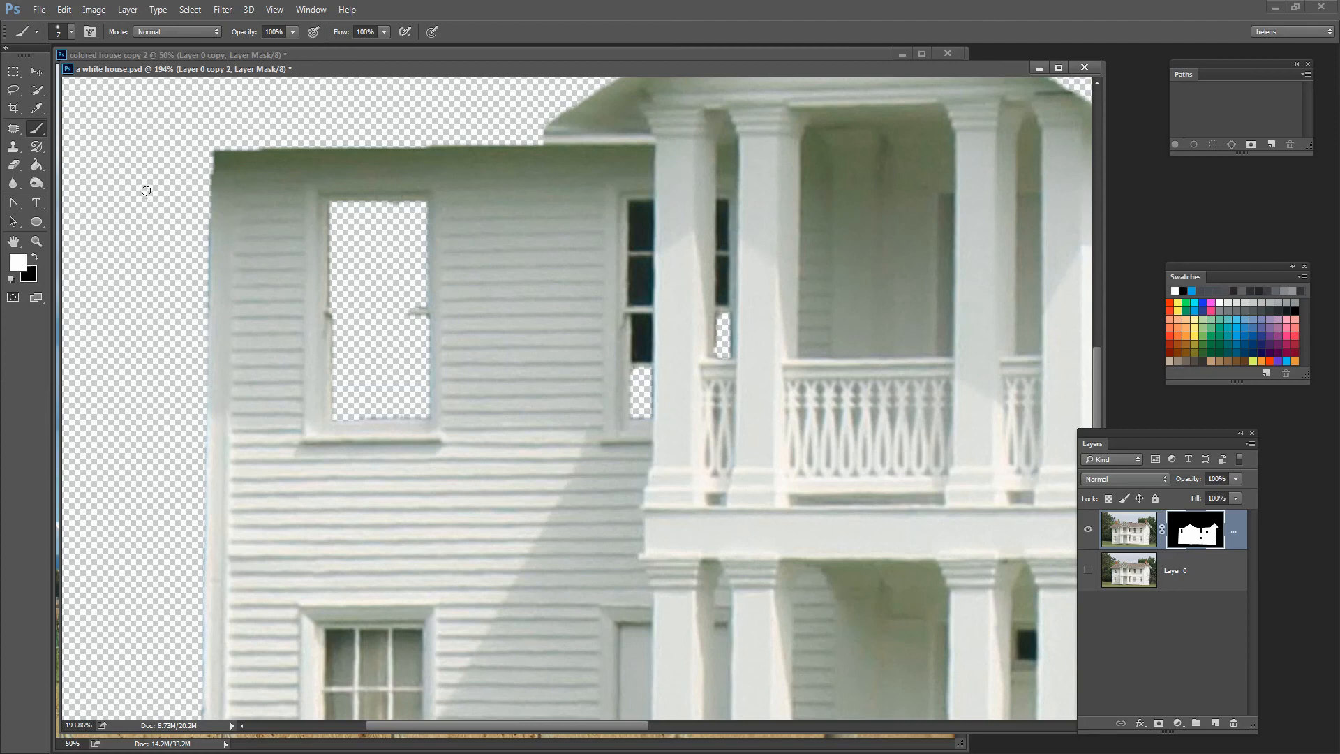
- Restore the upper storey's outer corner and the wall's top edge with straight white brush lines on the mask
{"action": "left_click", "coordinate": [212, 156]}
{"action": "left_click", "coordinate": [214, 245], "text": "shift"}
{"action": "left_click", "coordinate": [613, 151], "text": "shift"}
{"action": "key", "text": "alt+bracketleft"}
{"action": "key", "text": "m"}
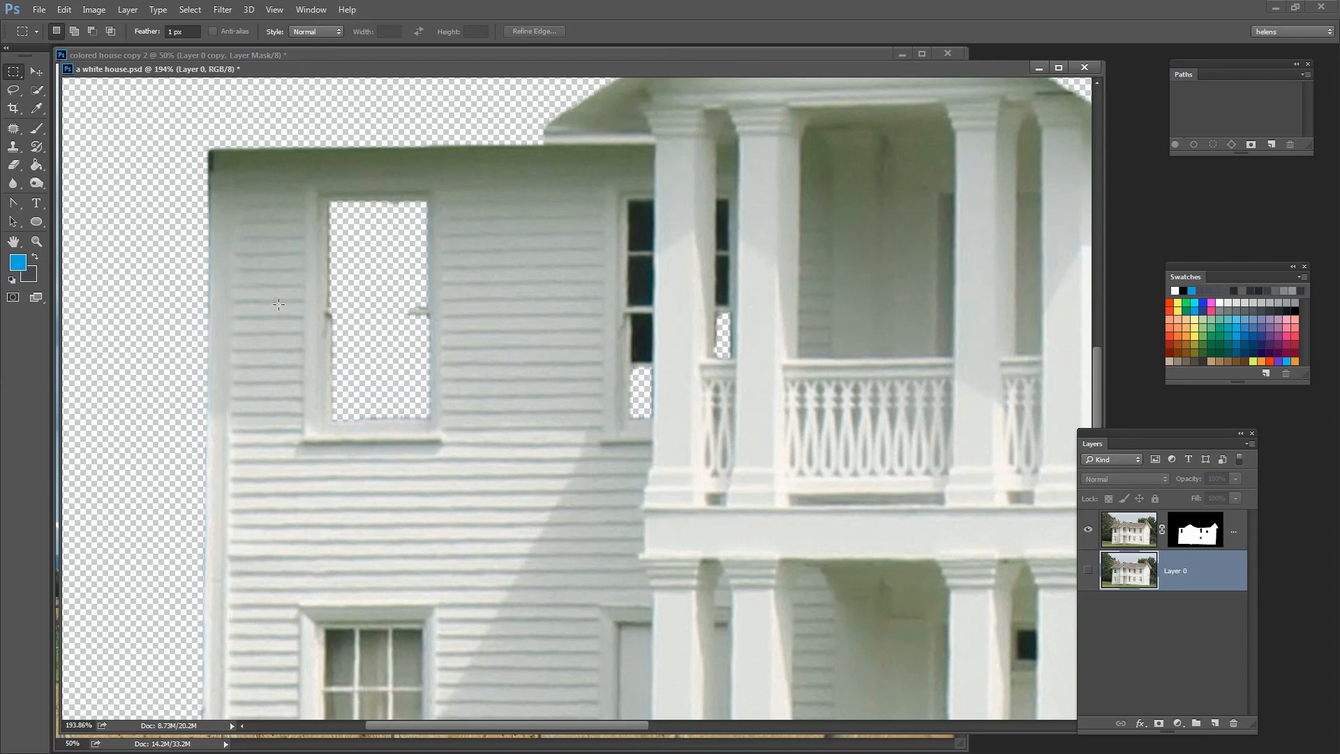
{"action": "left_click", "coordinate": [35, 129]}
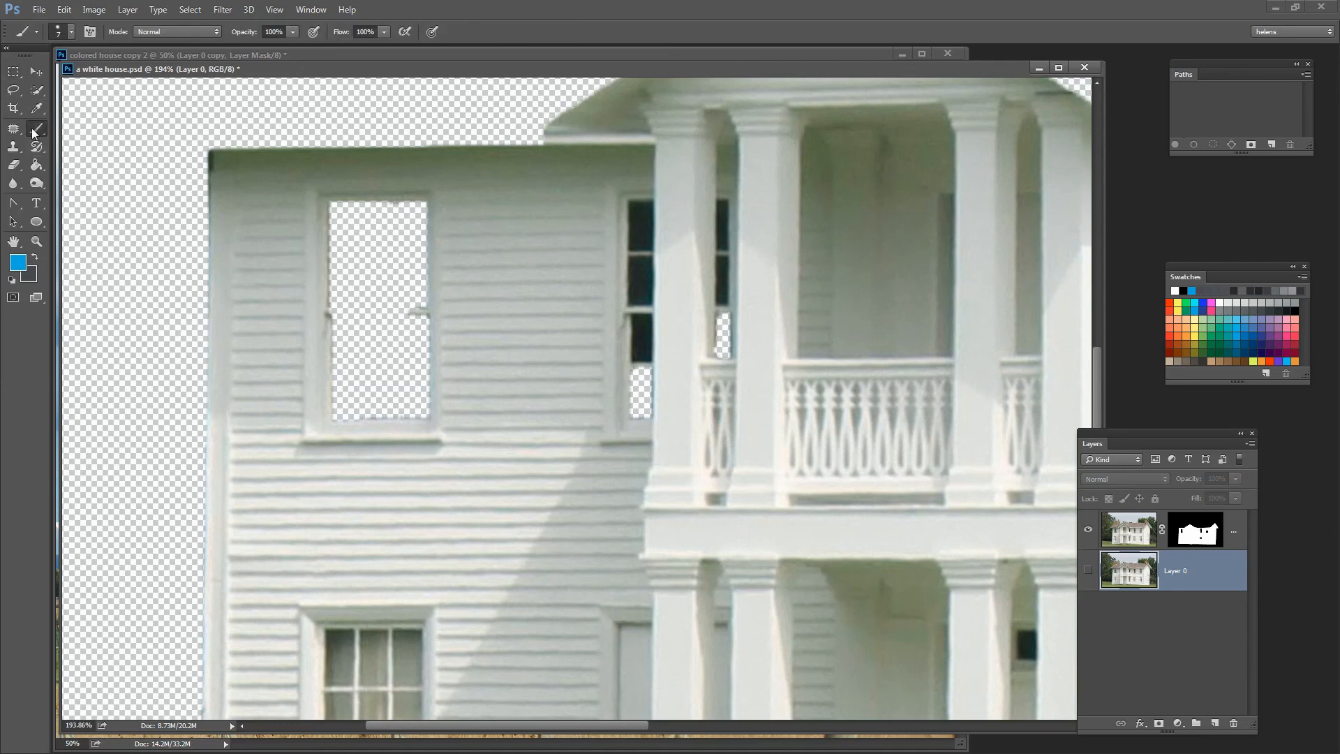
{"action": "left_click", "coordinate": [1186, 530]}
{"action": "key", "text": "d"}
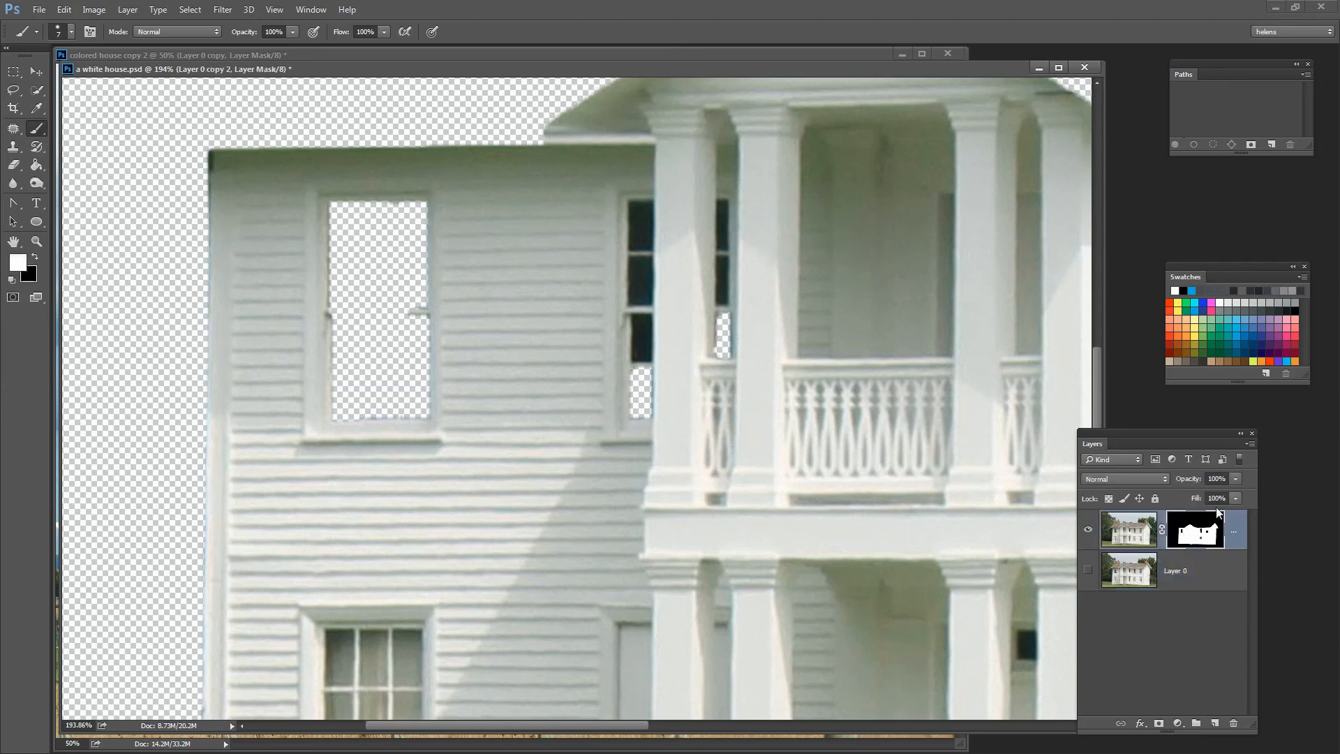
{"action": "left_click", "coordinate": [36, 258]}
{"action": "left_click", "coordinate": [35, 258]}
- Restore the upper window's middle rail and the first vertical bar of its upper sash in white on the mask, using Layer 0 as reference
{"action": "left_click", "coordinate": [325, 313]}
{"action": "left_click", "coordinate": [431, 312], "text": "shift"}
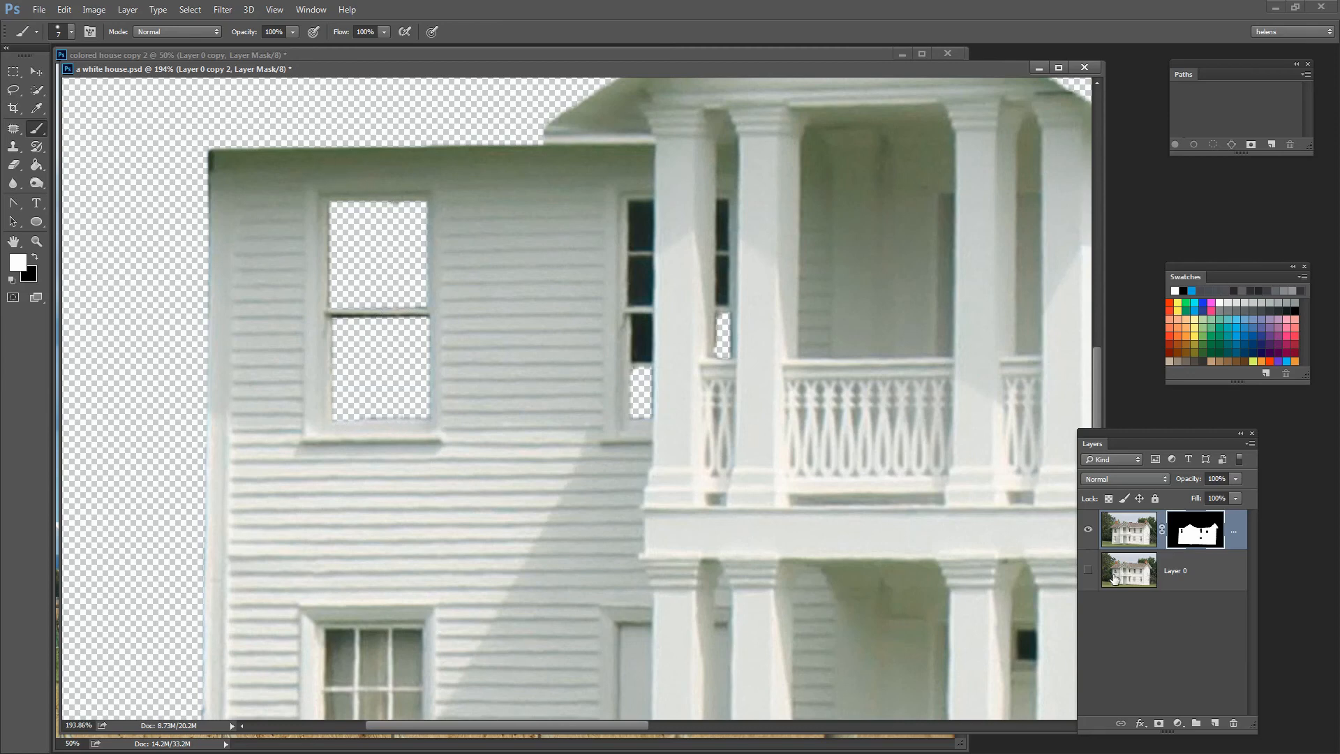
{"action": "left_click", "coordinate": [1087, 570]}
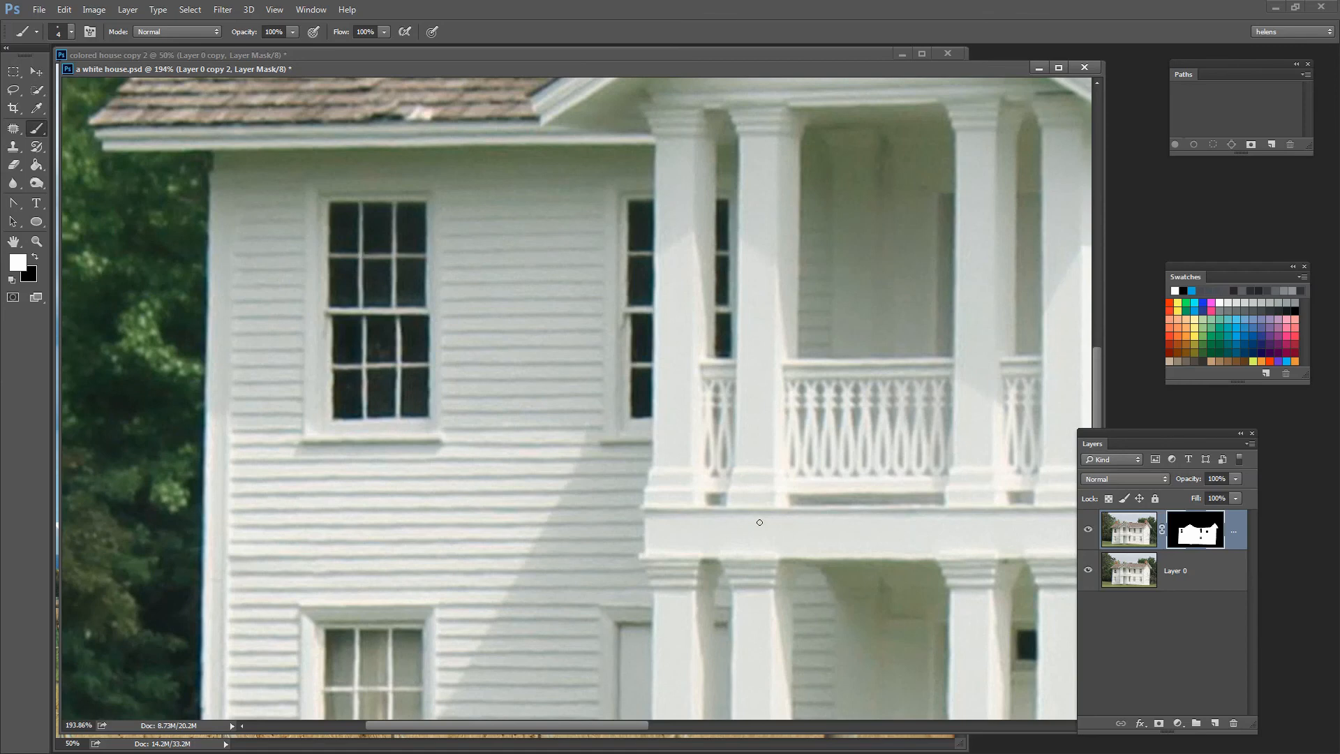
{"action": "left_click", "coordinate": [1086, 571]}
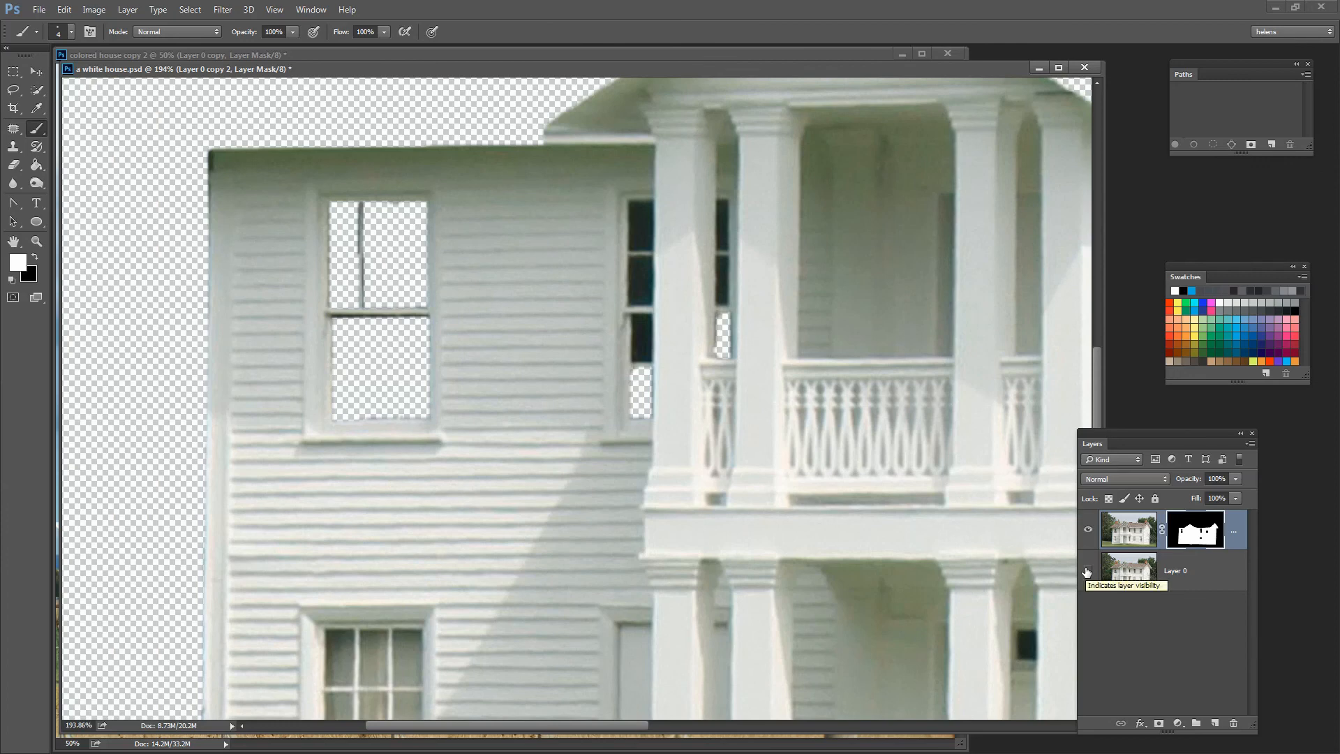
- Restore the window's remaining horizontal and vertical glazing bars with thin white mask lines, toggling Layer 0's visibility for reference
{"action": "left_click", "coordinate": [1087, 571]}
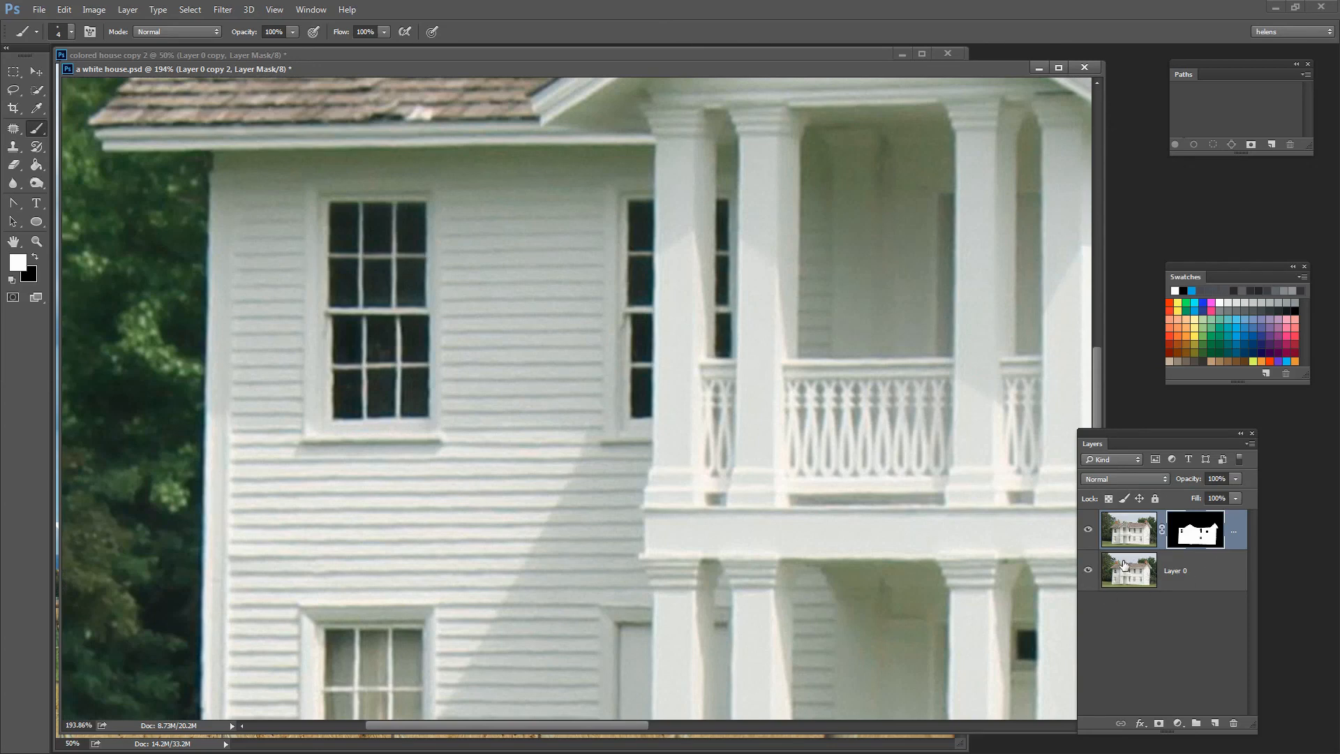
{"action": "left_click", "coordinate": [1086, 571]}
{"action": "left_click", "coordinate": [1086, 571]}
{"action": "left_click", "coordinate": [1087, 571]}
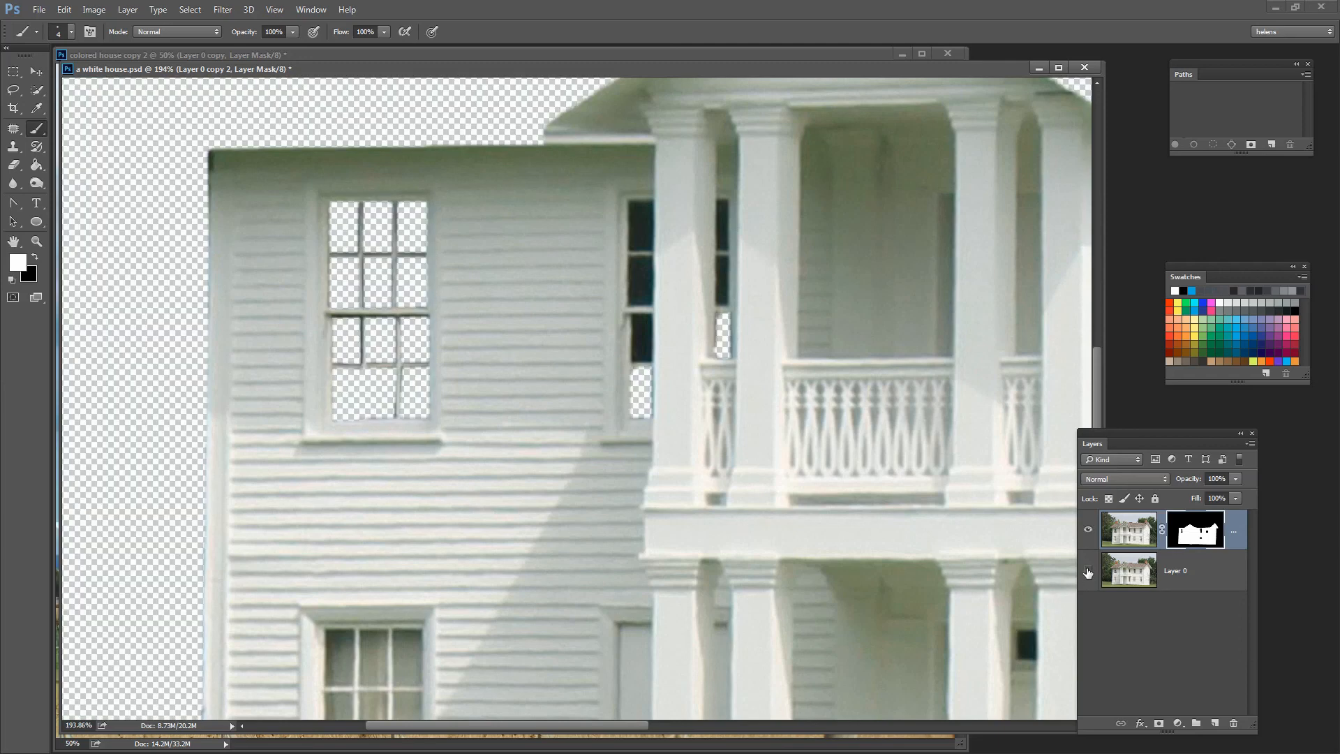
{"action": "left_click", "coordinate": [1087, 571]}
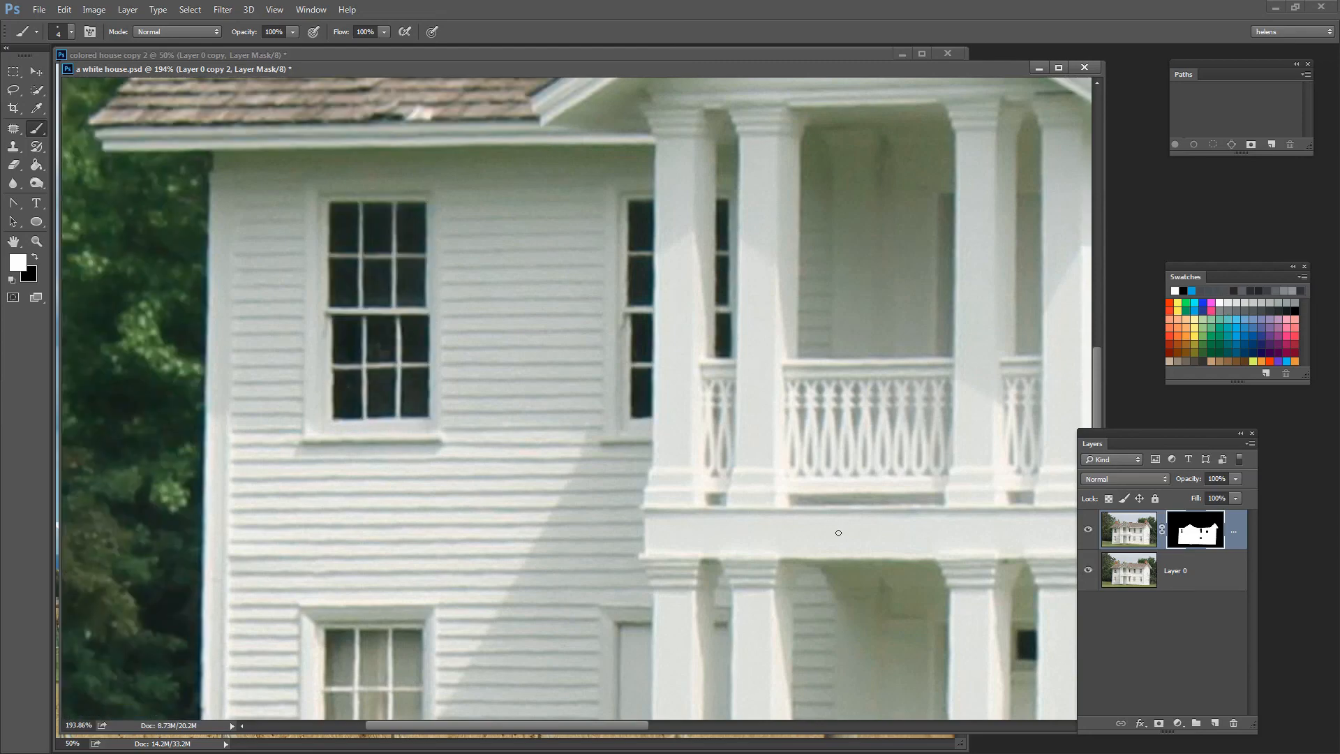
{"action": "left_click", "coordinate": [1088, 571]}
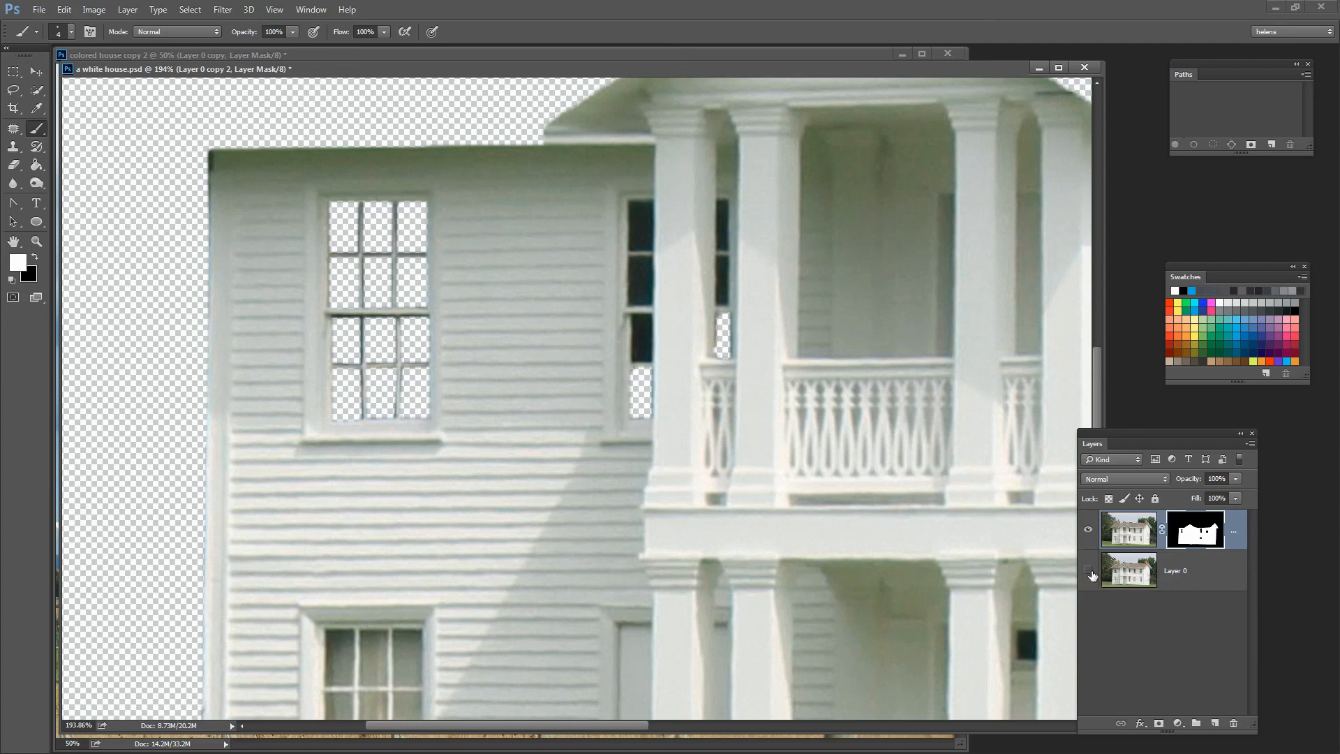
- Show Layer 0 beneath the masked copy and view the whole white house at 66.7%
{"action": "left_click", "coordinate": [1087, 571]}
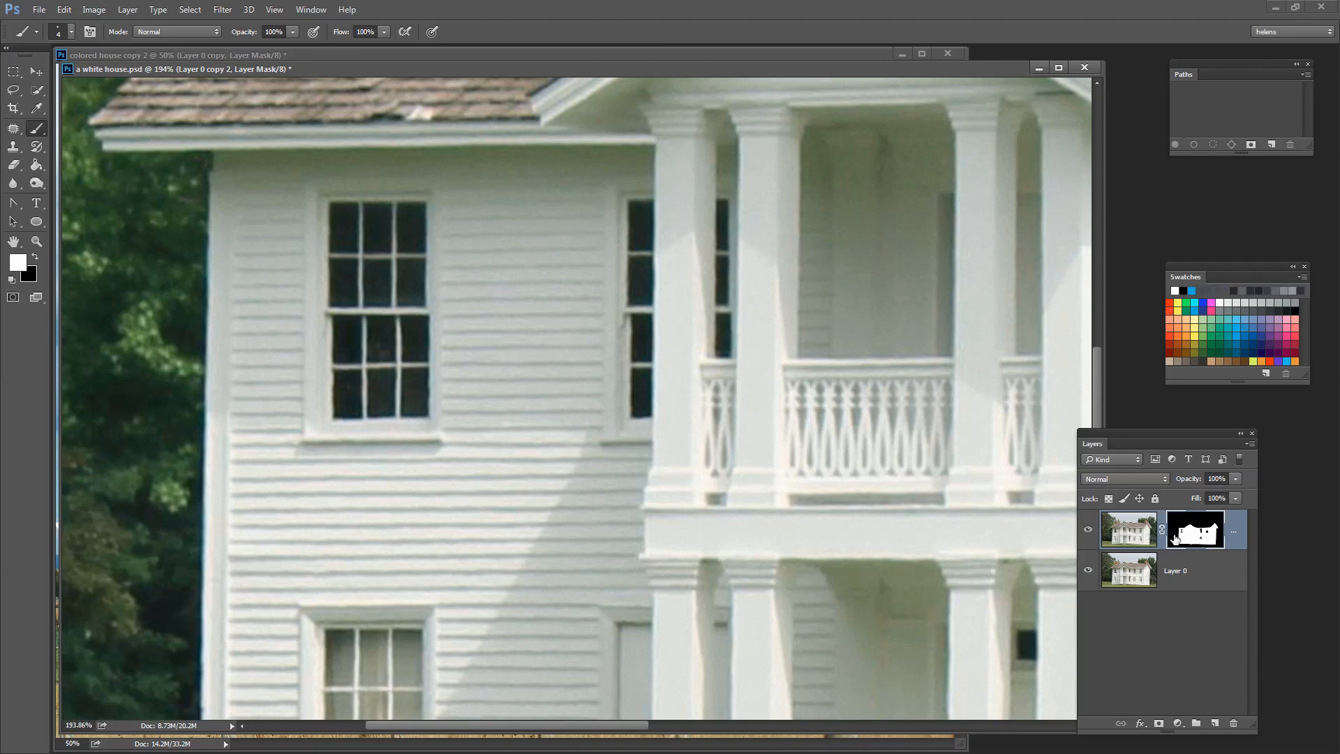
{"action": "key", "text": "z"}
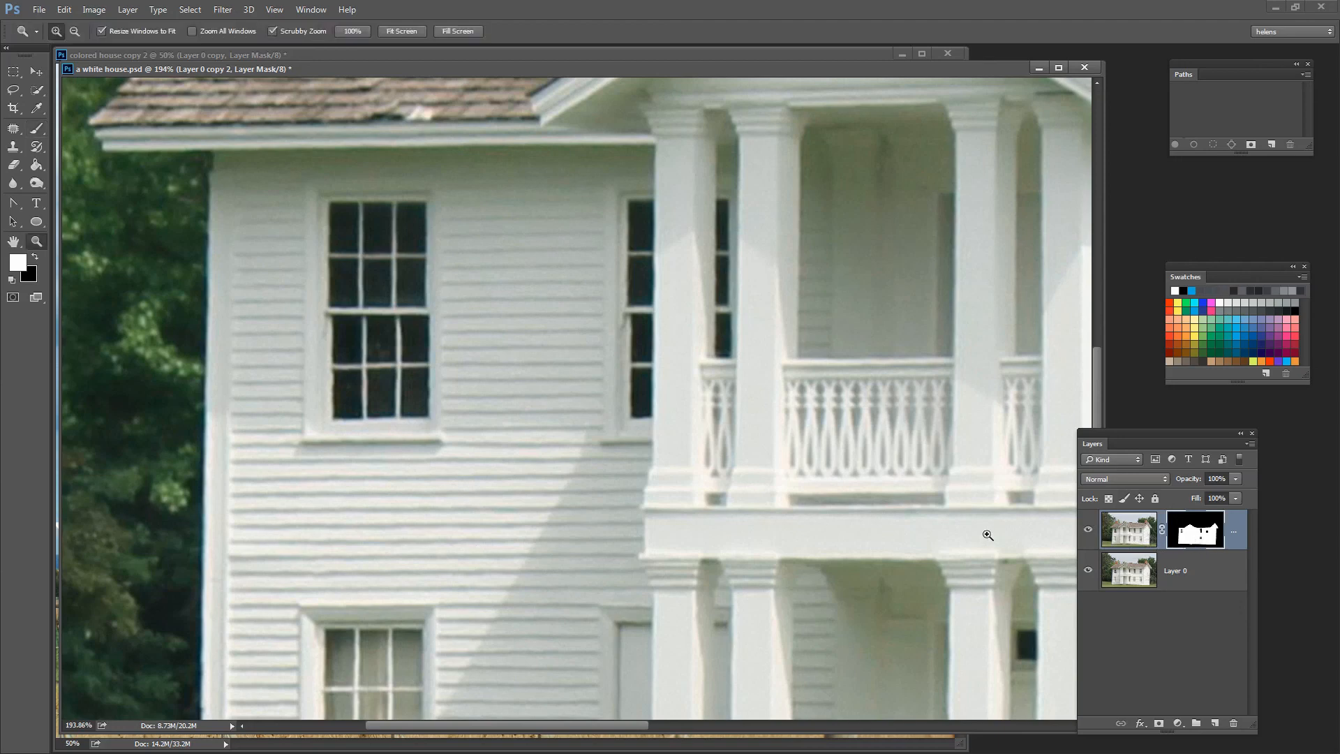
{"action": "key", "text": "alt"}
{"action": "left_click", "coordinate": [706, 501], "text": "alt"}
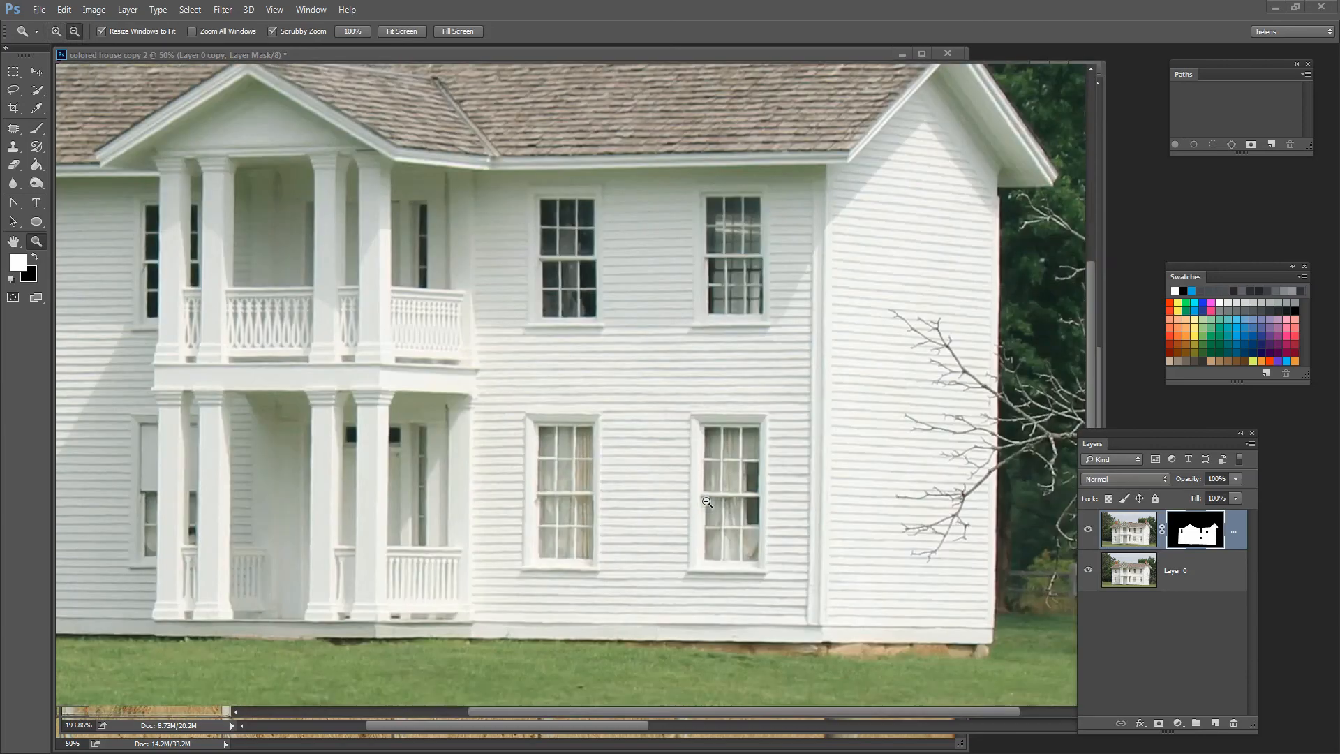
{"action": "left_click", "coordinate": [707, 502], "text": "alt"}
{"action": "left_click", "coordinate": [709, 502], "text": "alt"}
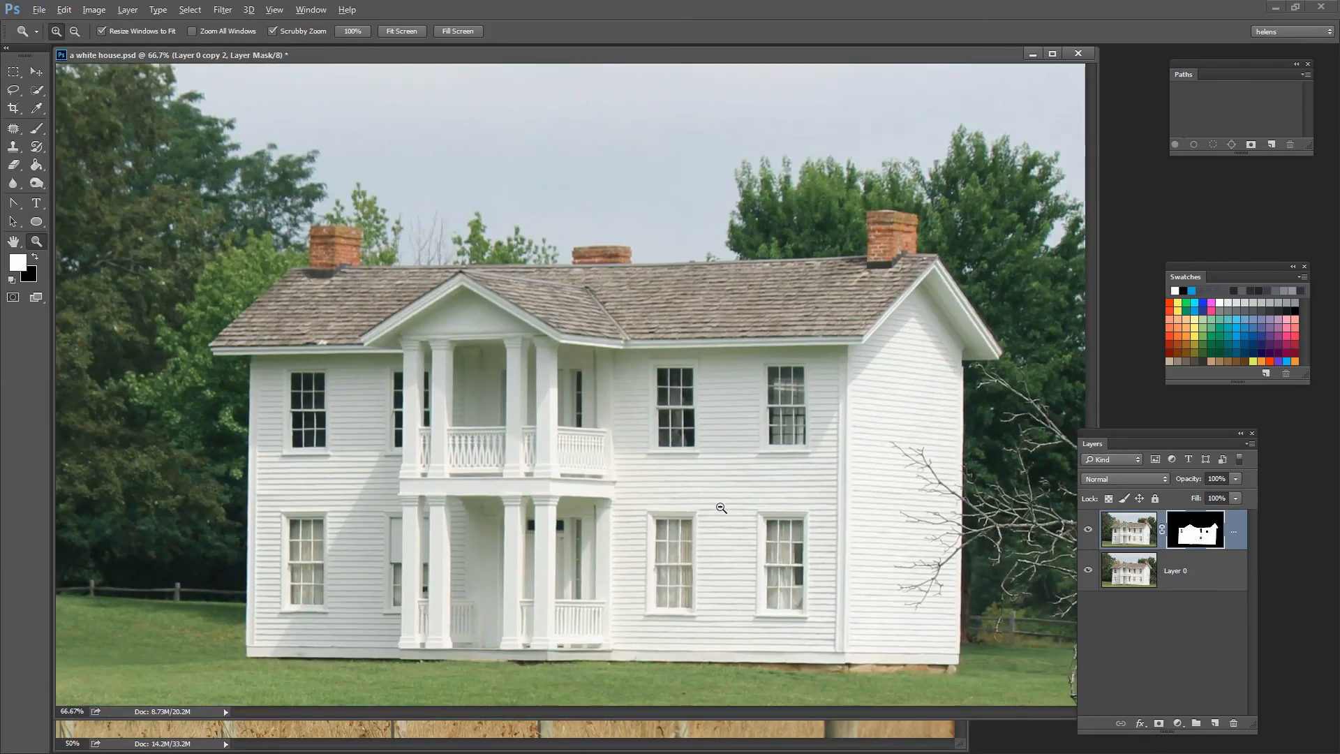
{"action": "key", "text": "alt"}
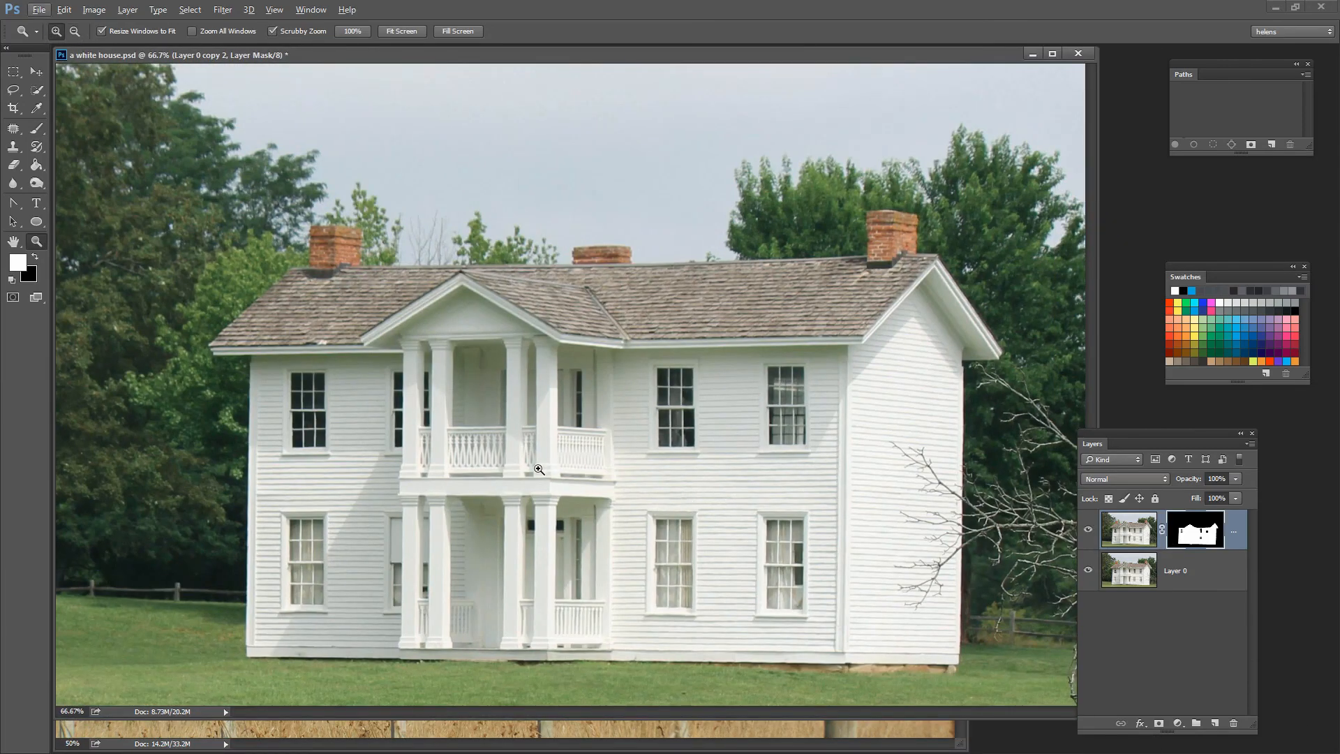